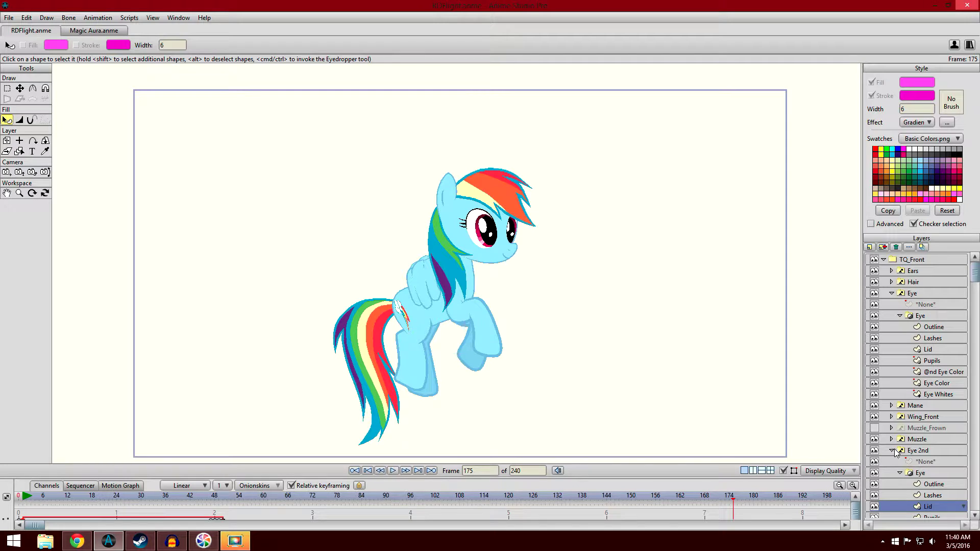
- Return to frame 0 and select the TQ_Front character layer
{"action": "scroll", "coordinate": [665, 267], "scroll_direction": "up", "scroll_amount": 1}
{"action": "scroll", "coordinate": [656, 264], "scroll_direction": "up", "scroll_amount": 2}
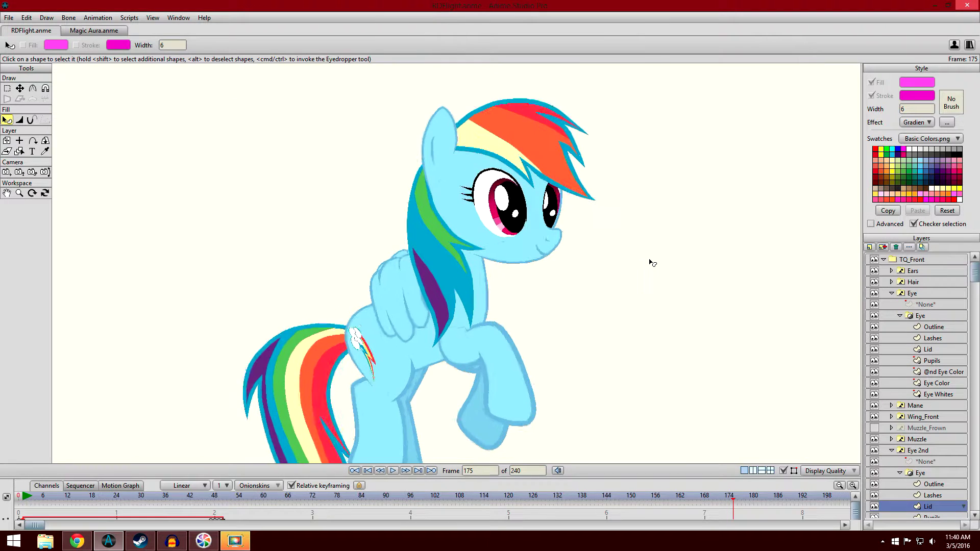
{"action": "left_click", "coordinate": [21, 500]}
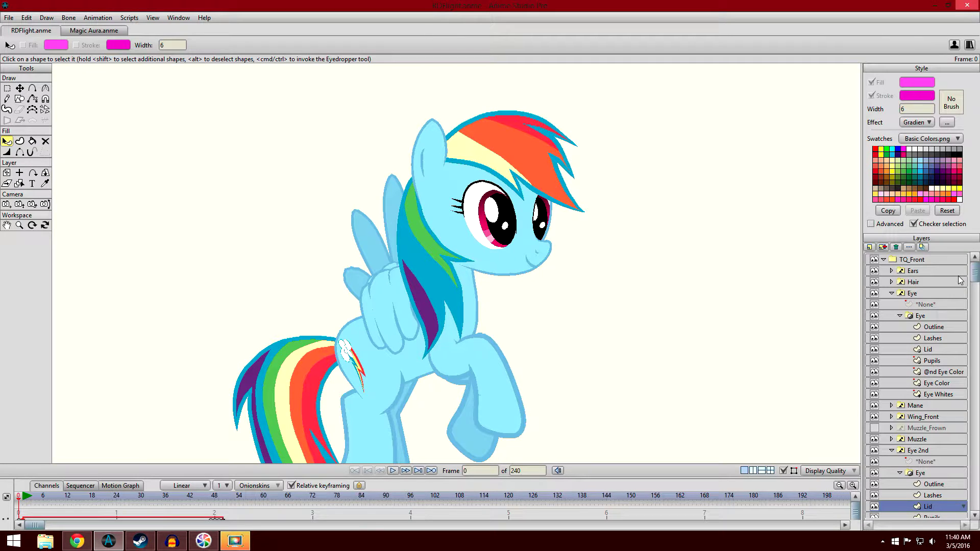
{"action": "left_click", "coordinate": [931, 258]}
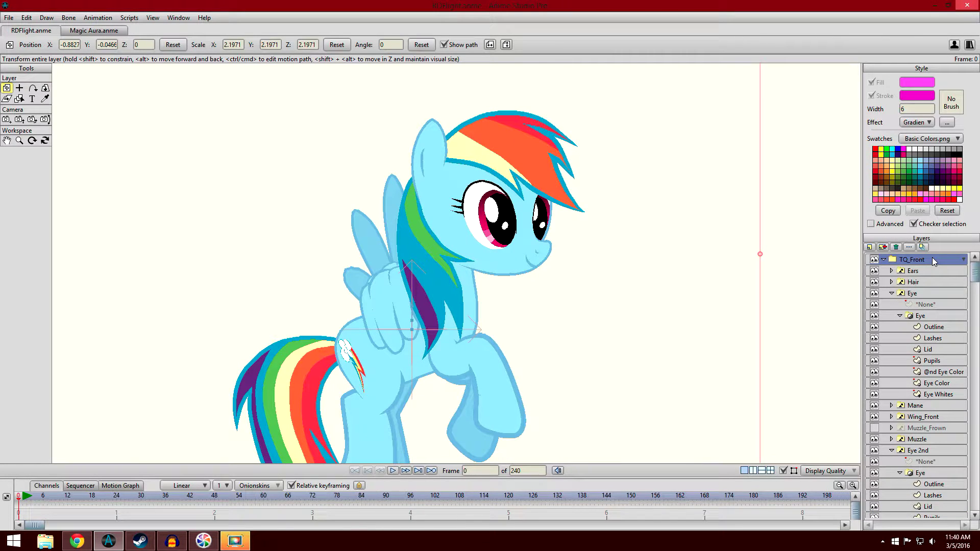
{"action": "scroll", "coordinate": [750, 302], "scroll_direction": "up", "scroll_amount": 2}
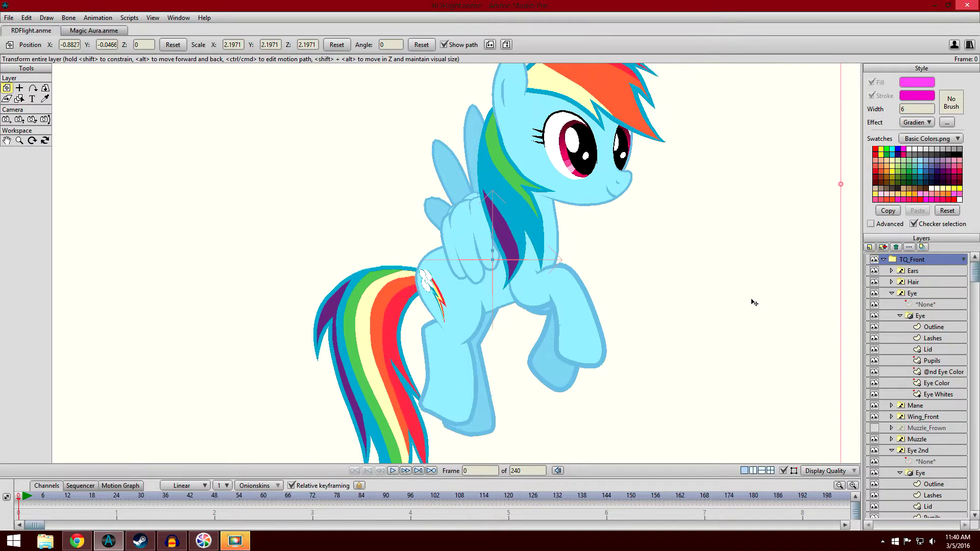
{"action": "left_click_drag", "start_coordinate": [751, 259], "coordinate": [741, 265]}
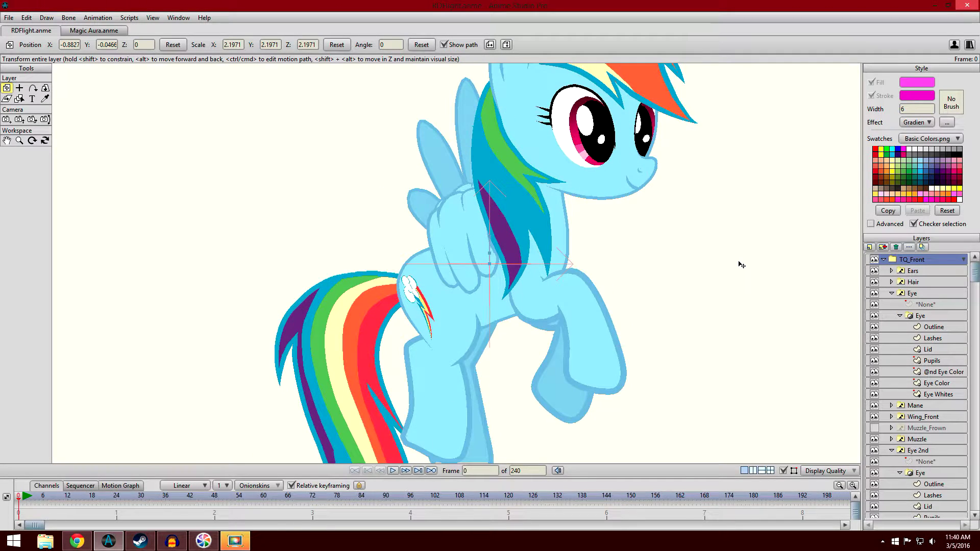
{"action": "scroll", "coordinate": [741, 264], "scroll_direction": "up", "scroll_amount": 4}
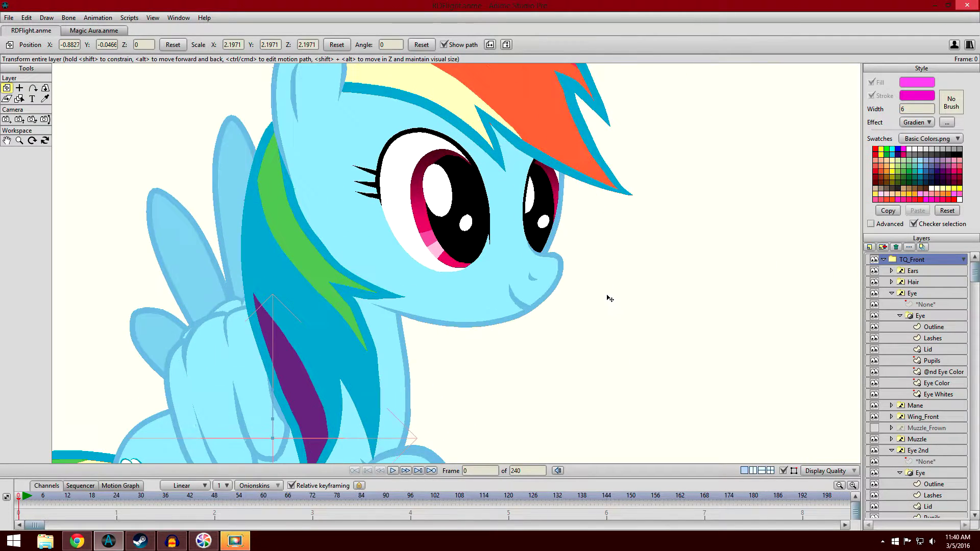
{"action": "left_click_drag", "start_coordinate": [615, 271], "coordinate": [619, 299]}
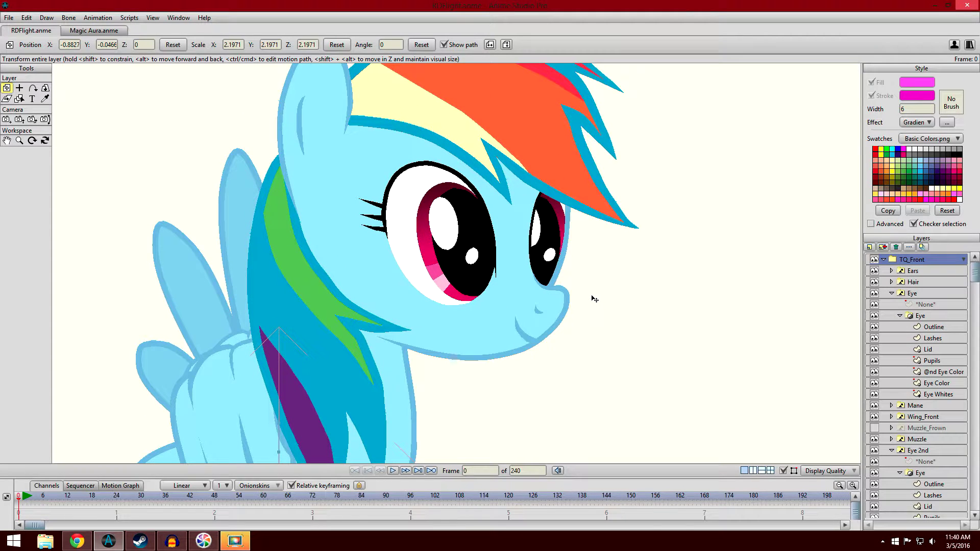
{"action": "left_click_drag", "start_coordinate": [713, 240], "coordinate": [714, 252]}
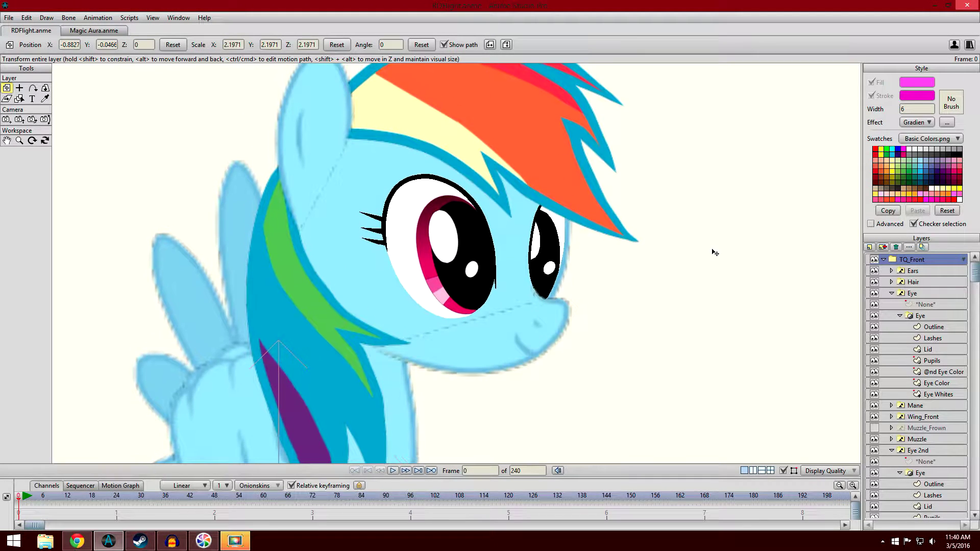
{"action": "scroll", "coordinate": [709, 251], "scroll_direction": "down", "scroll_amount": 1}
{"action": "scroll", "coordinate": [706, 240], "scroll_direction": "up", "scroll_amount": 2}
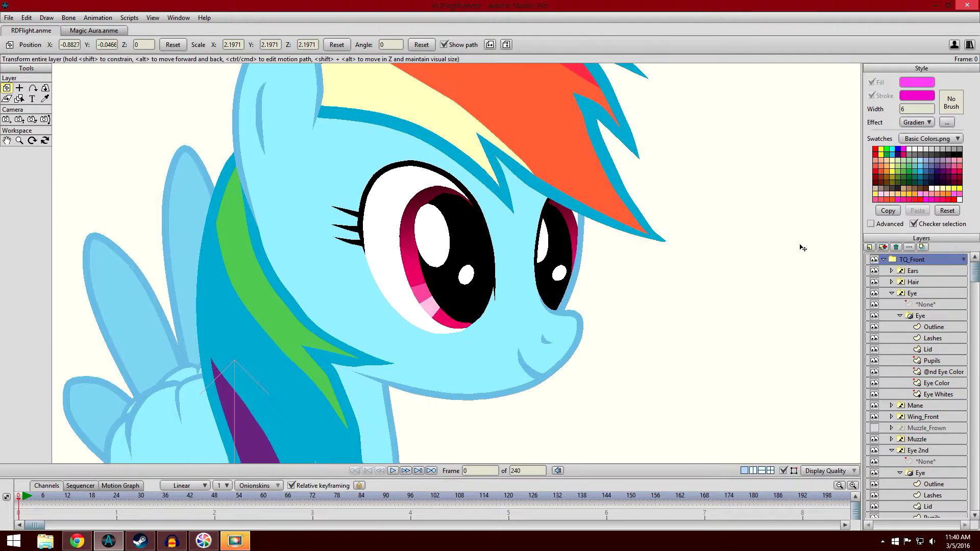
{"action": "left_click", "coordinate": [914, 293]}
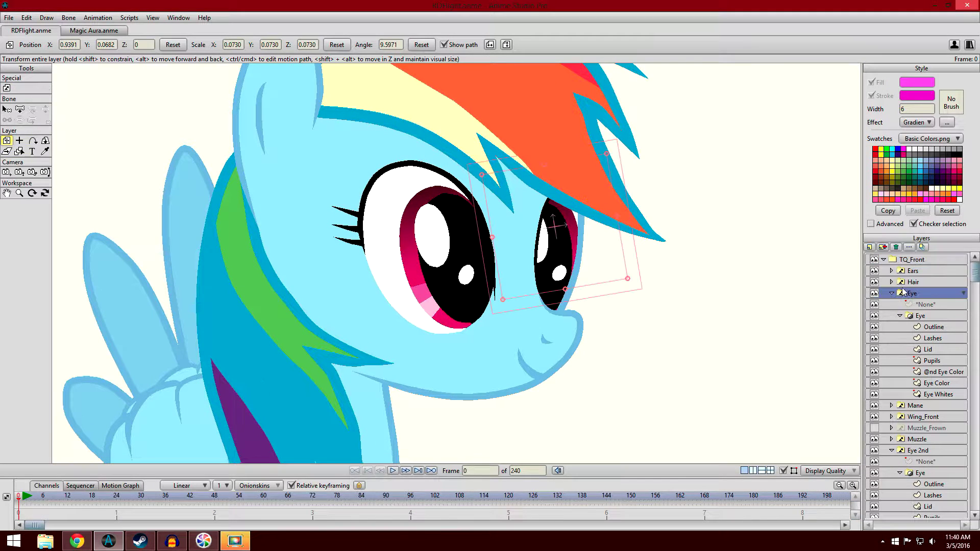
{"action": "scroll", "coordinate": [663, 252], "scroll_direction": "up", "scroll_amount": 1}
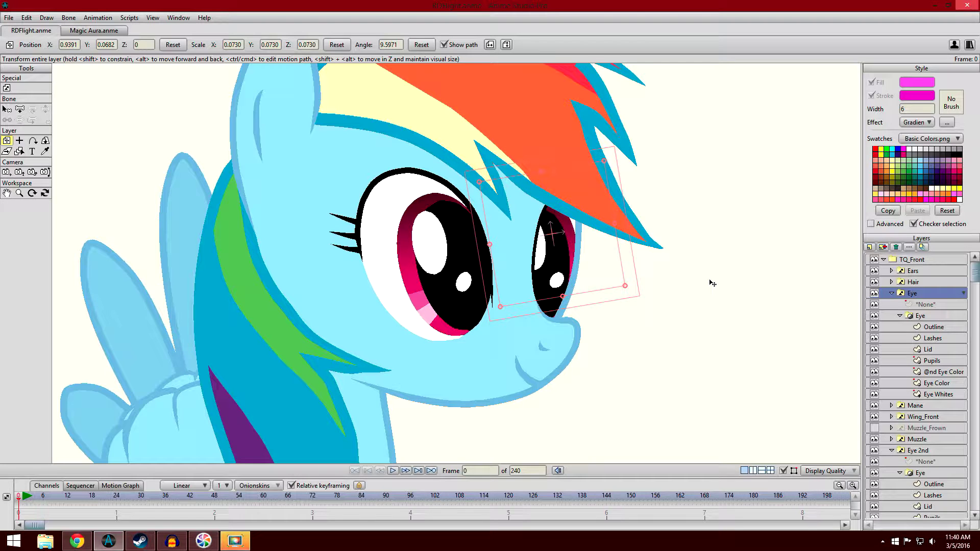
{"action": "left_click", "coordinate": [920, 316]}
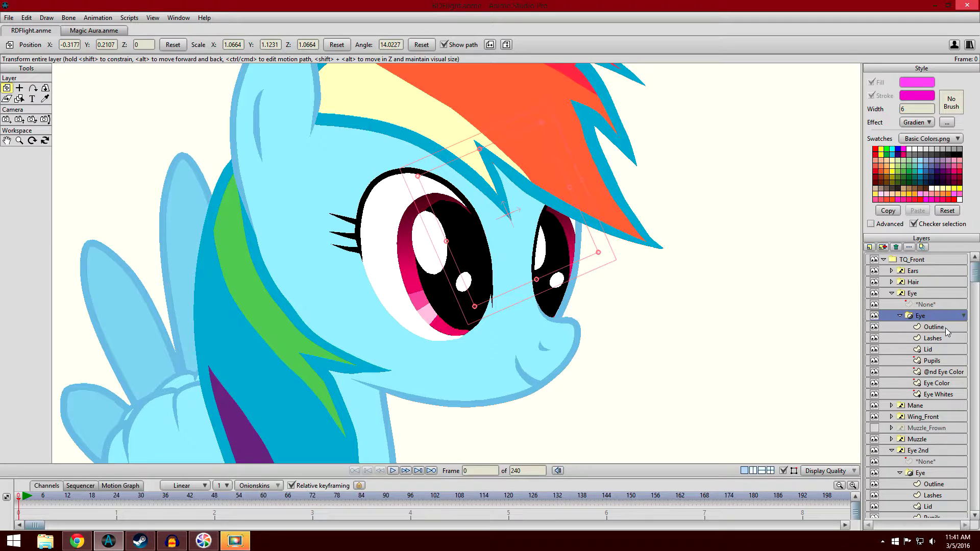
{"action": "left_click", "coordinate": [945, 328]}
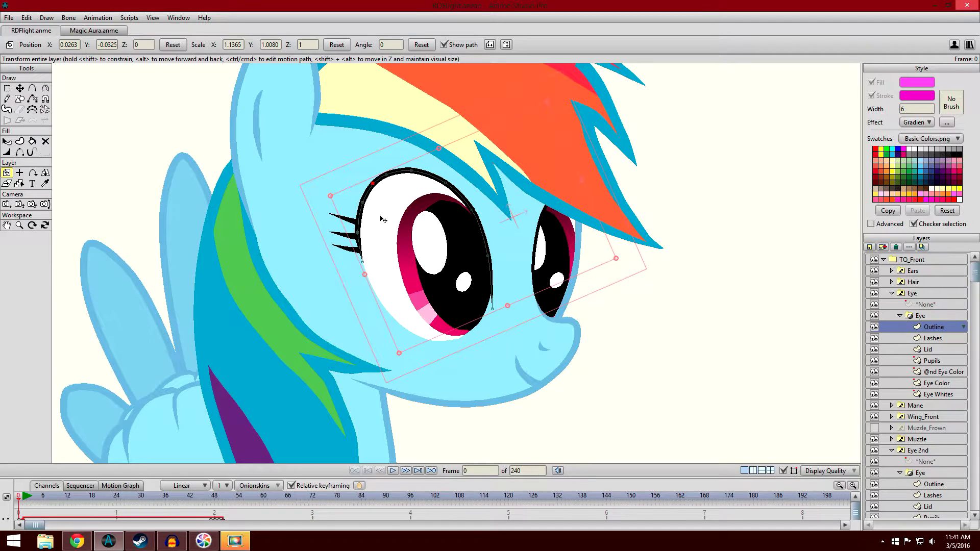
{"action": "left_click", "coordinate": [955, 339]}
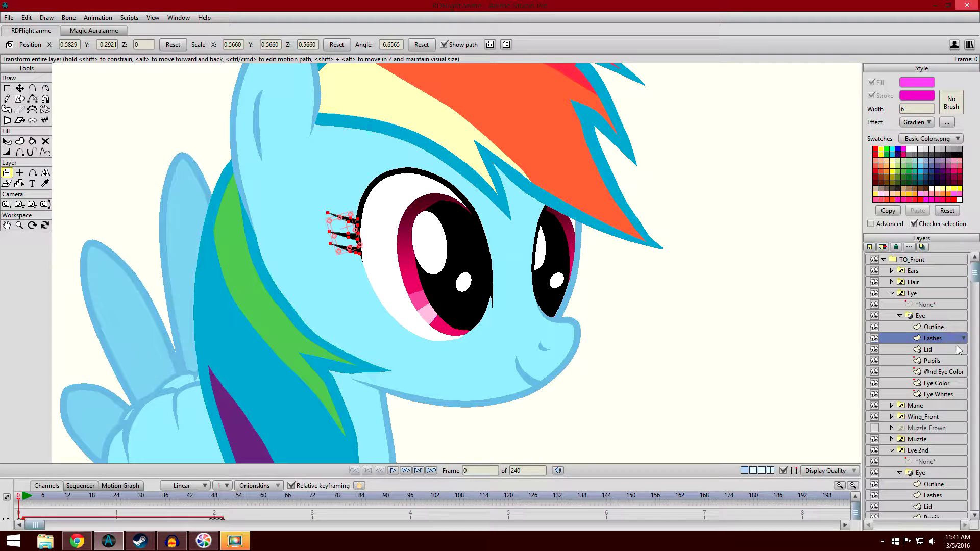
{"action": "left_click", "coordinate": [934, 362]}
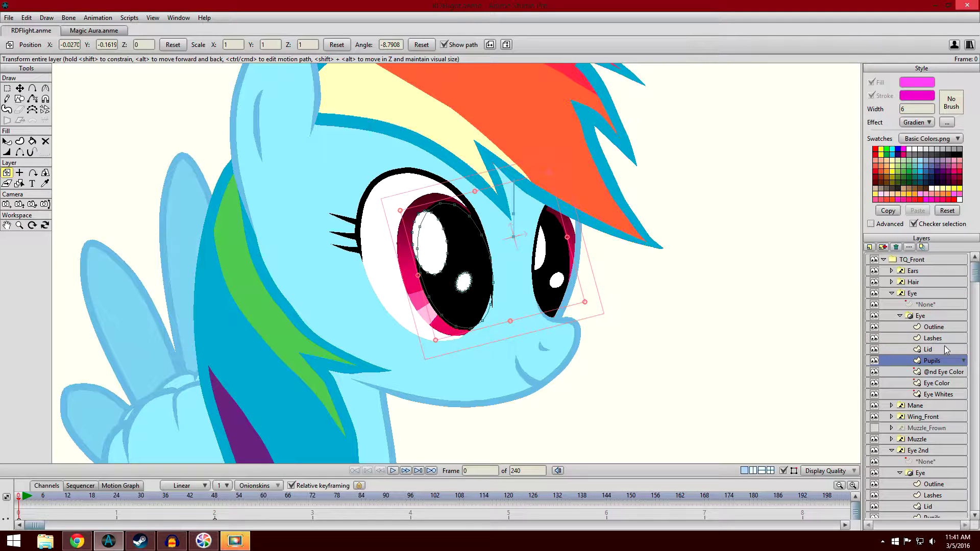
{"action": "left_click", "coordinate": [951, 372]}
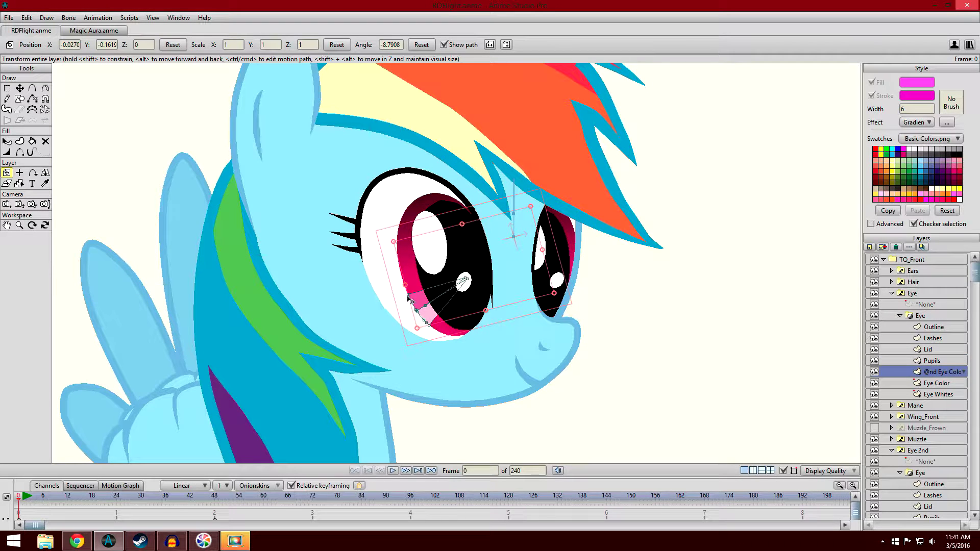
{"action": "left_click", "coordinate": [954, 384]}
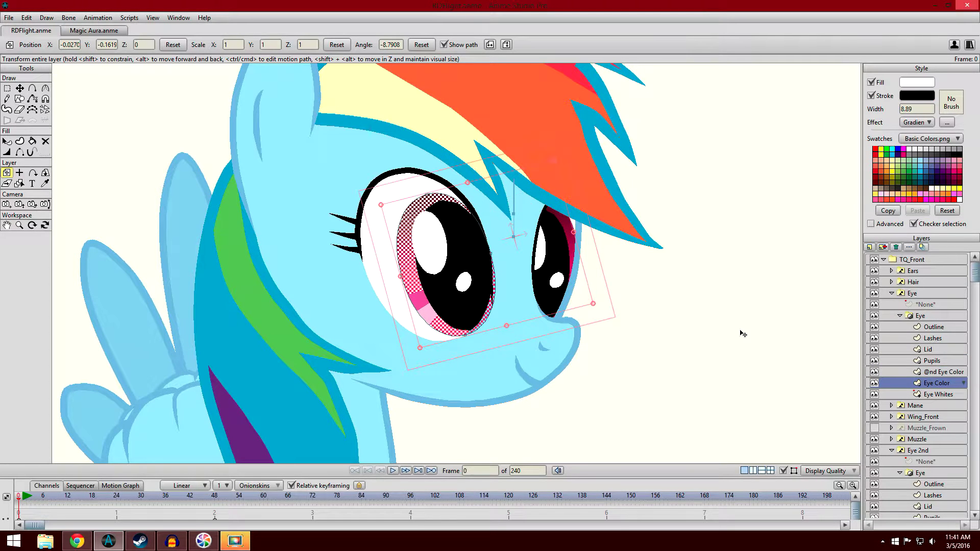
{"action": "left_click", "coordinate": [939, 395]}
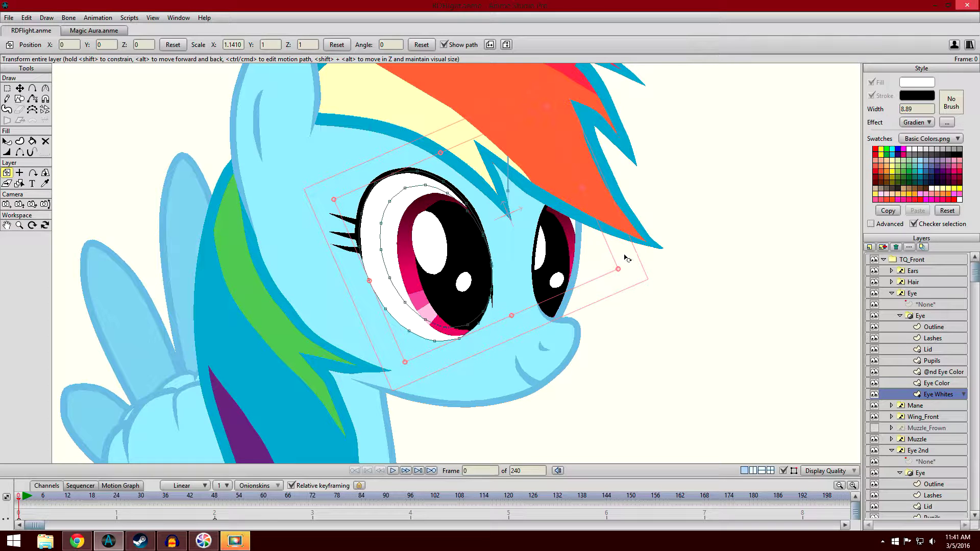
- Check the masking options of the Lid layer and reselect its parent Eye group
{"action": "scroll", "coordinate": [778, 323], "scroll_direction": "up", "scroll_amount": 2}
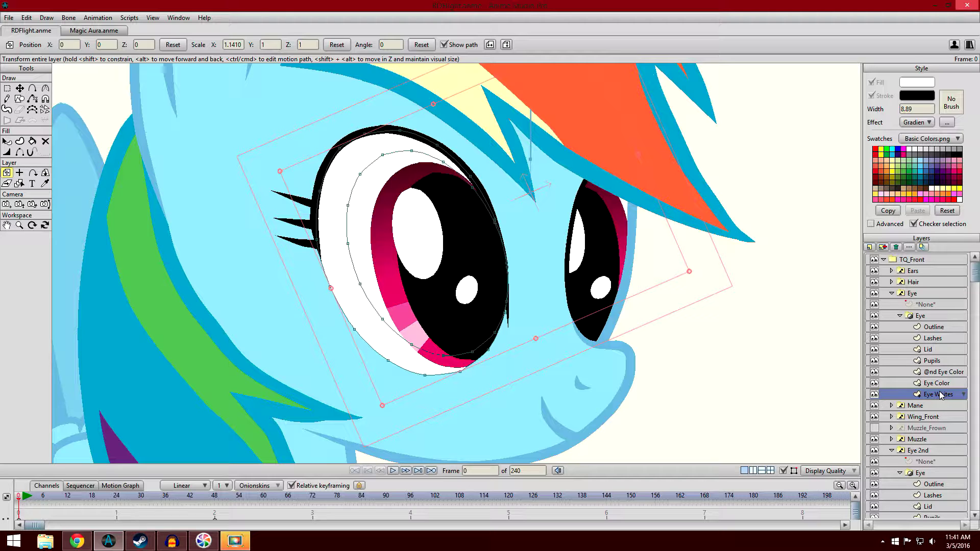
{"action": "right_click", "coordinate": [927, 352]}
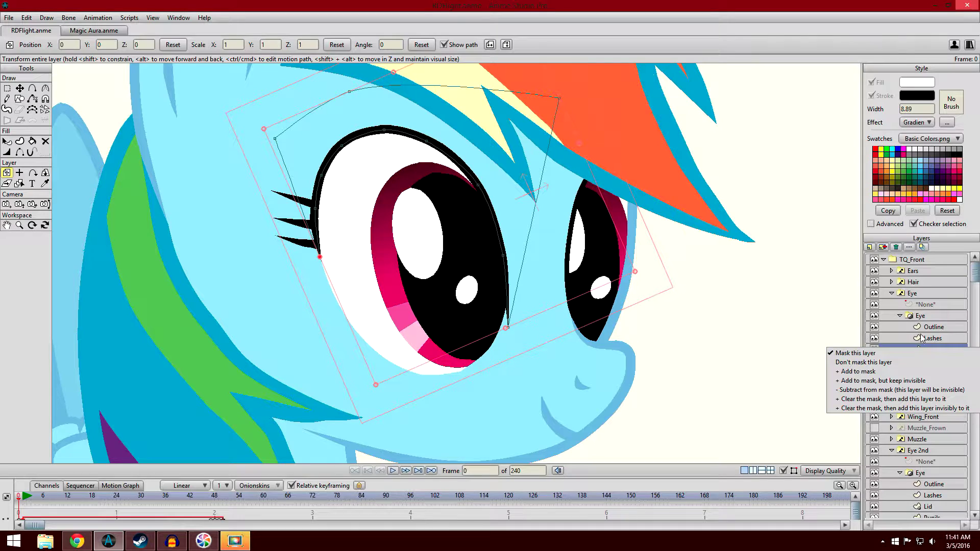
{"action": "left_click", "coordinate": [932, 318]}
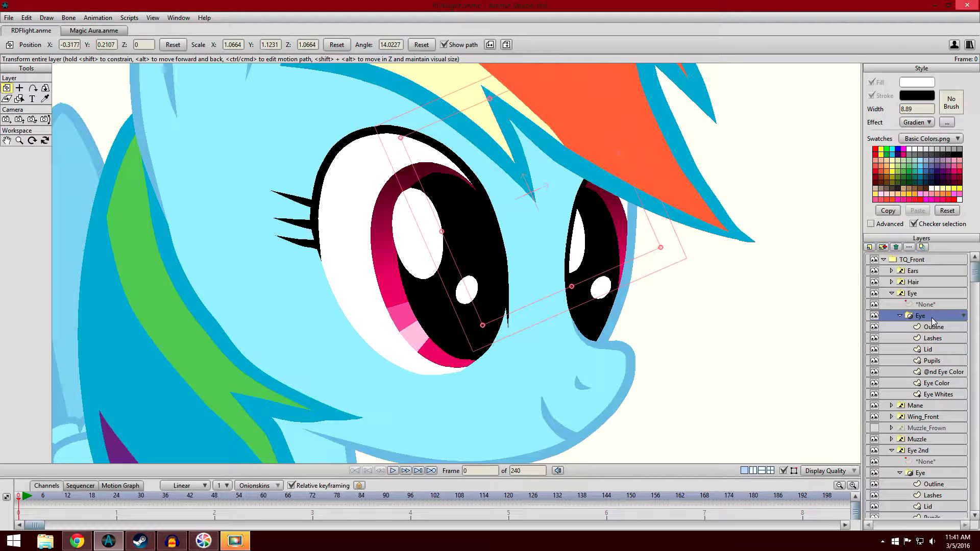
- Inspect the shapes of the Eye Whites, Pupils and Eye Color layers in the first eye
{"action": "left_click", "coordinate": [952, 396]}
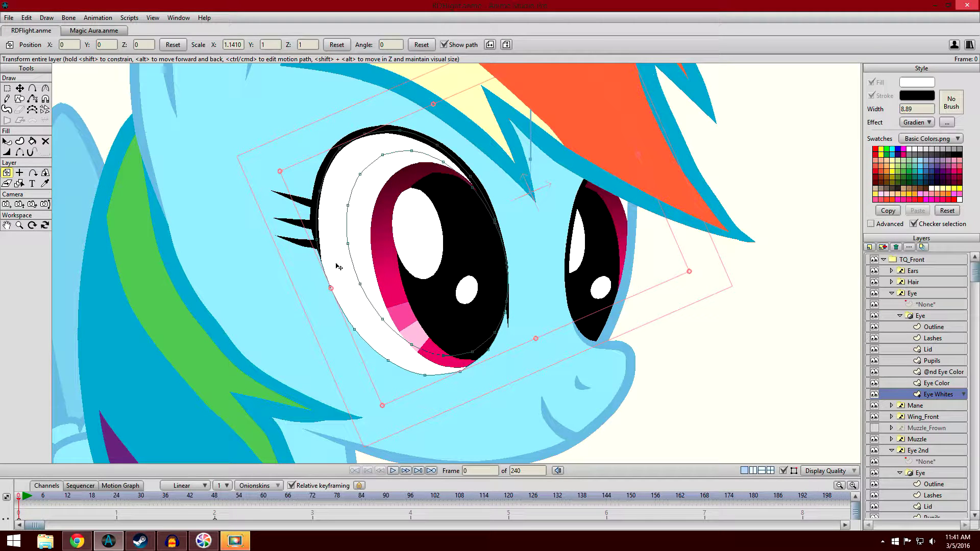
{"action": "left_click", "coordinate": [937, 361]}
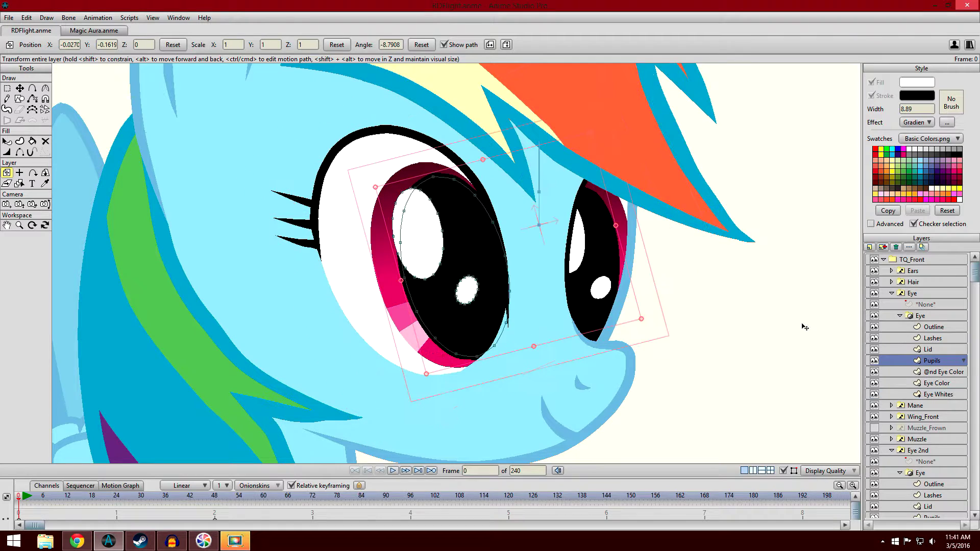
{"action": "left_click", "coordinate": [948, 382]}
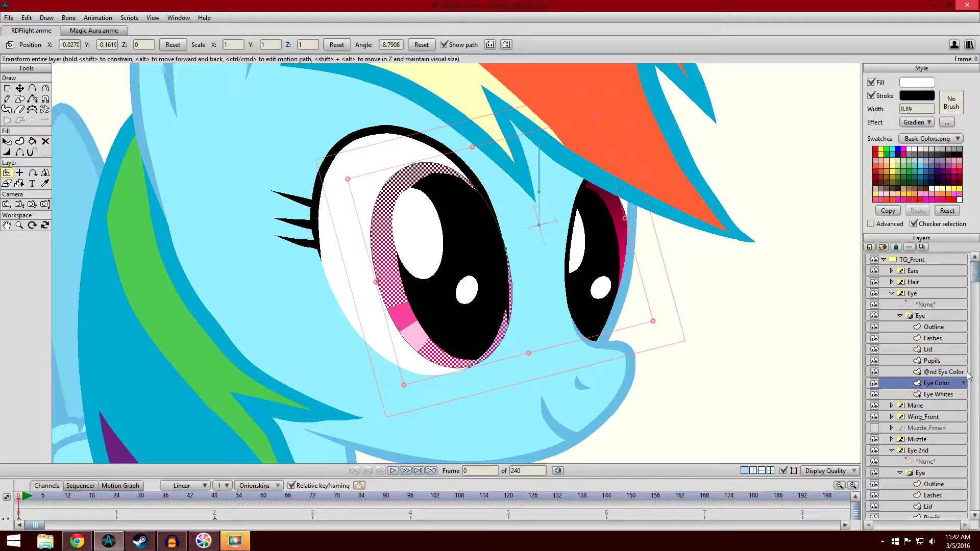
{"action": "left_click", "coordinate": [953, 396]}
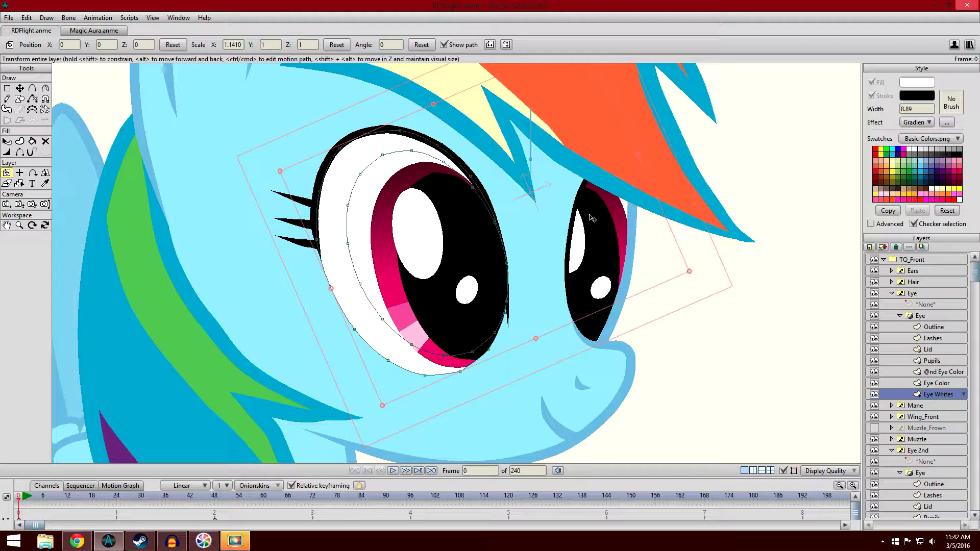
- Select the first eye's Lid layer, go to frame 46 and enlarge the timeline area to expose its keyframe channels
{"action": "left_click", "coordinate": [931, 349]}
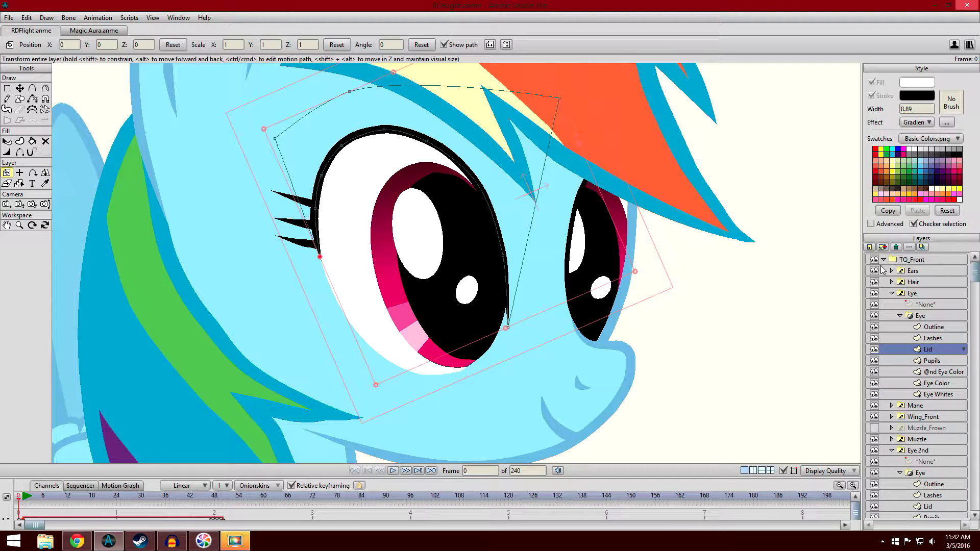
{"action": "left_click", "coordinate": [200, 501]}
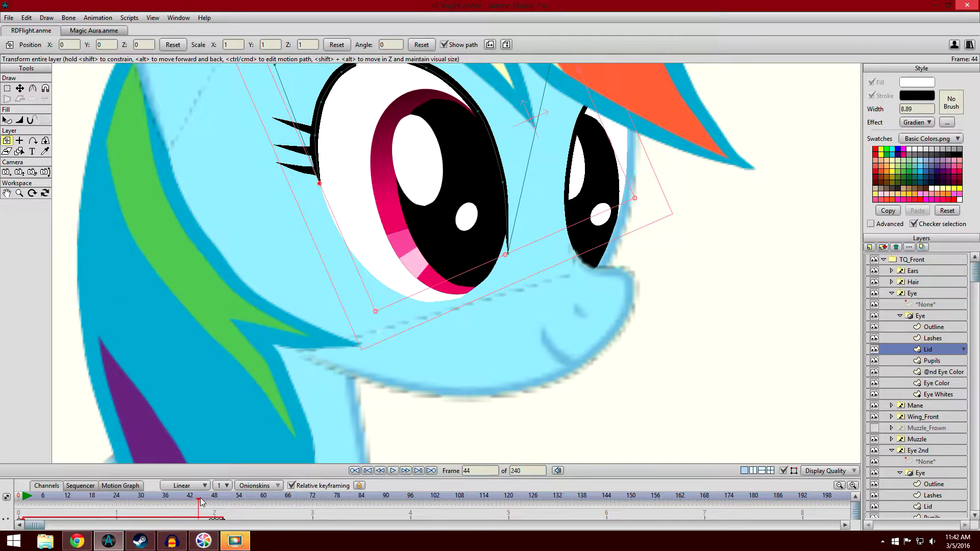
{"action": "left_click_drag", "start_coordinate": [200, 500], "coordinate": [206, 500]}
{"action": "scroll", "coordinate": [364, 298], "scroll_direction": "up", "scroll_amount": 3}
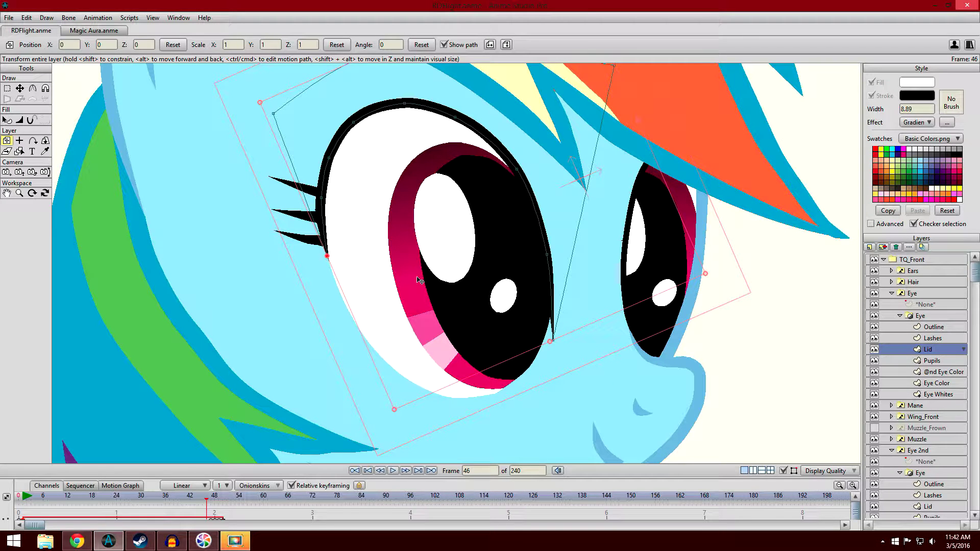
{"action": "scroll", "coordinate": [422, 280], "scroll_direction": "down", "scroll_amount": 3}
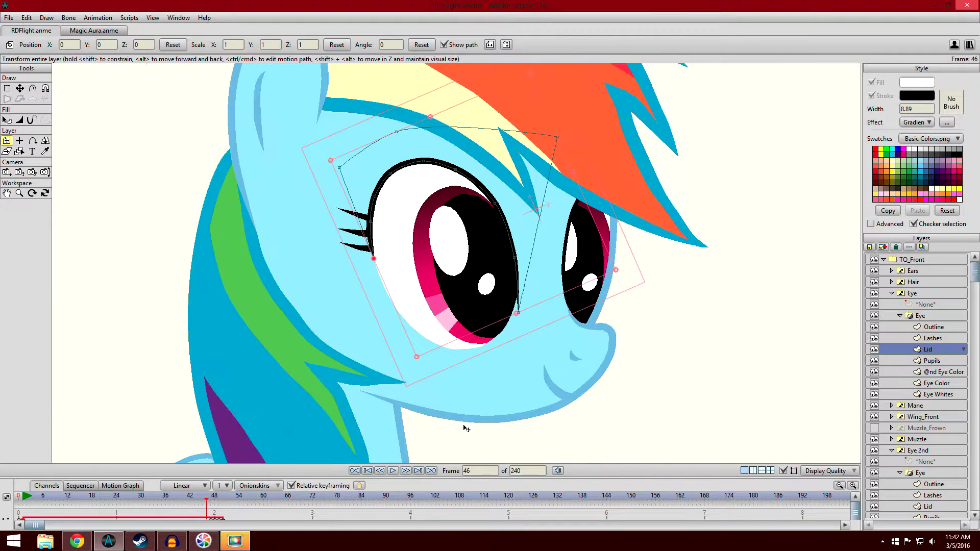
{"action": "left_click_drag", "start_coordinate": [478, 478], "coordinate": [489, 430]}
- Examine the Lid shape around the eye and advance to its keyframe at frame 47
{"action": "scroll", "coordinate": [544, 281], "scroll_direction": "up", "scroll_amount": 3}
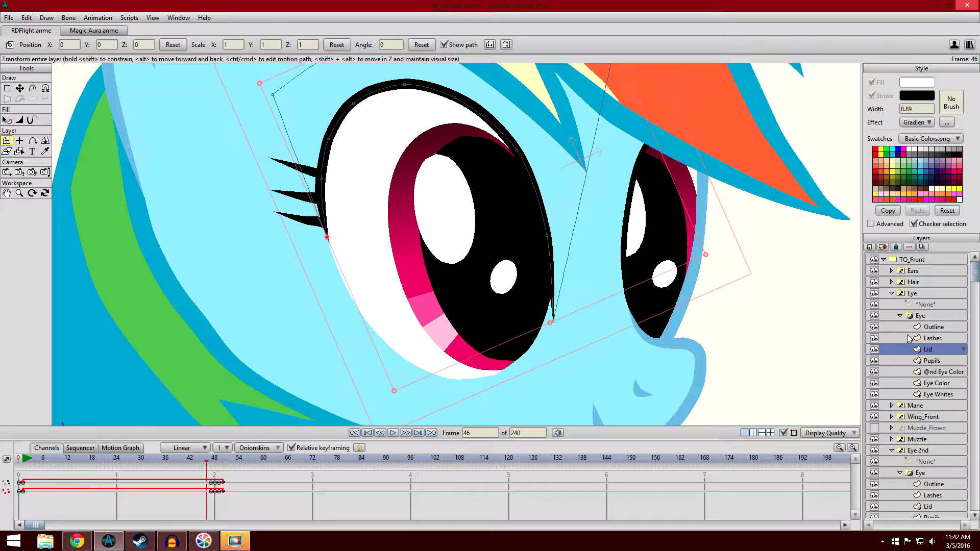
{"action": "scroll", "coordinate": [598, 129], "scroll_direction": "up", "scroll_amount": 2}
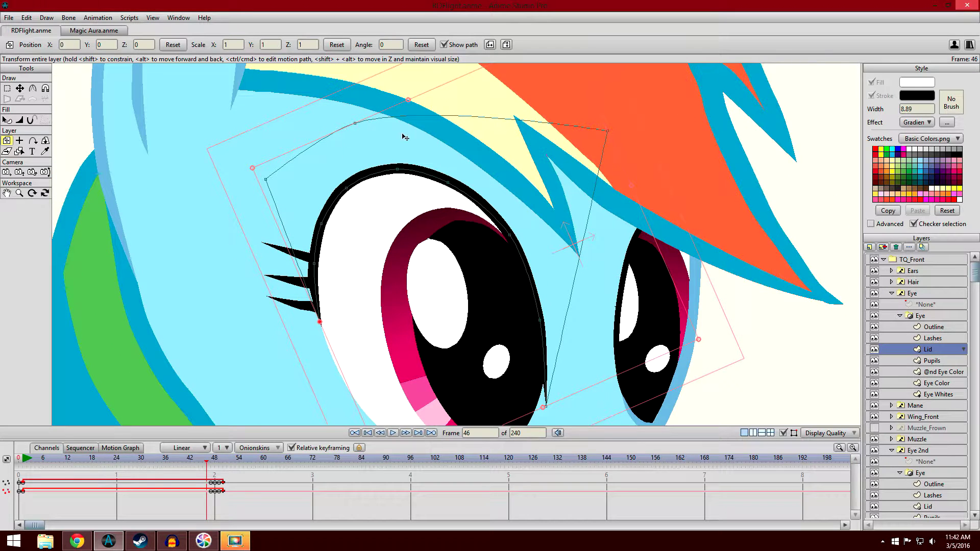
{"action": "scroll", "coordinate": [584, 299], "scroll_direction": "down", "scroll_amount": 2}
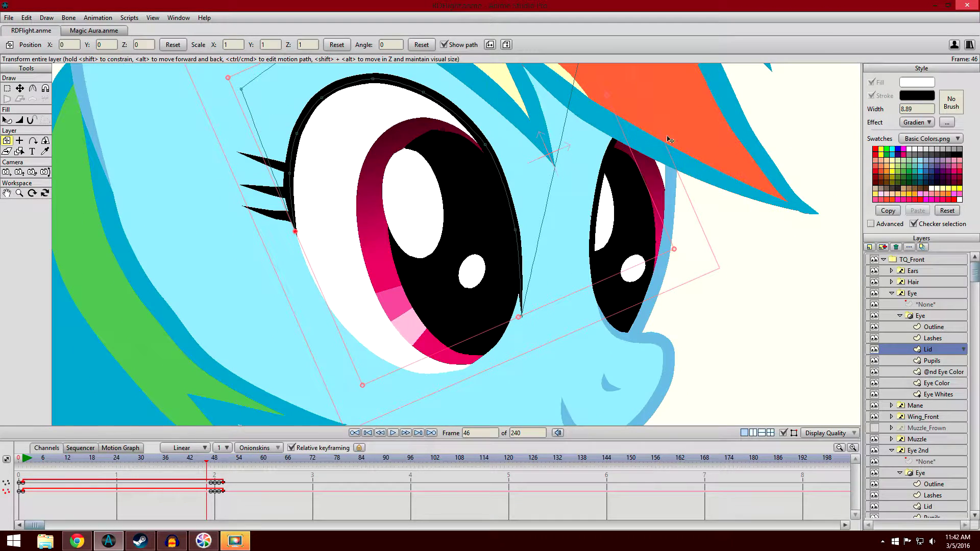
{"action": "scroll", "coordinate": [554, 204], "scroll_direction": "up", "scroll_amount": 1}
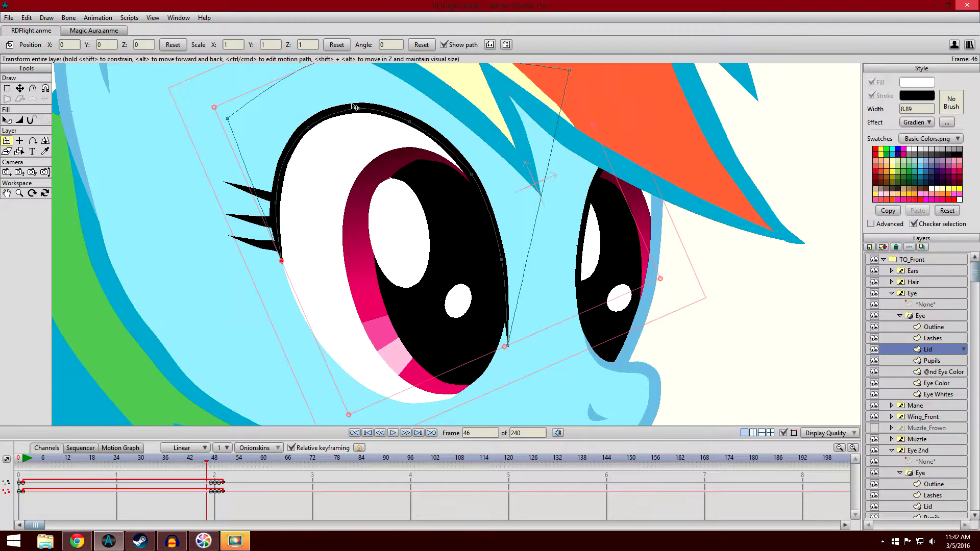
{"action": "left_click", "coordinate": [213, 457]}
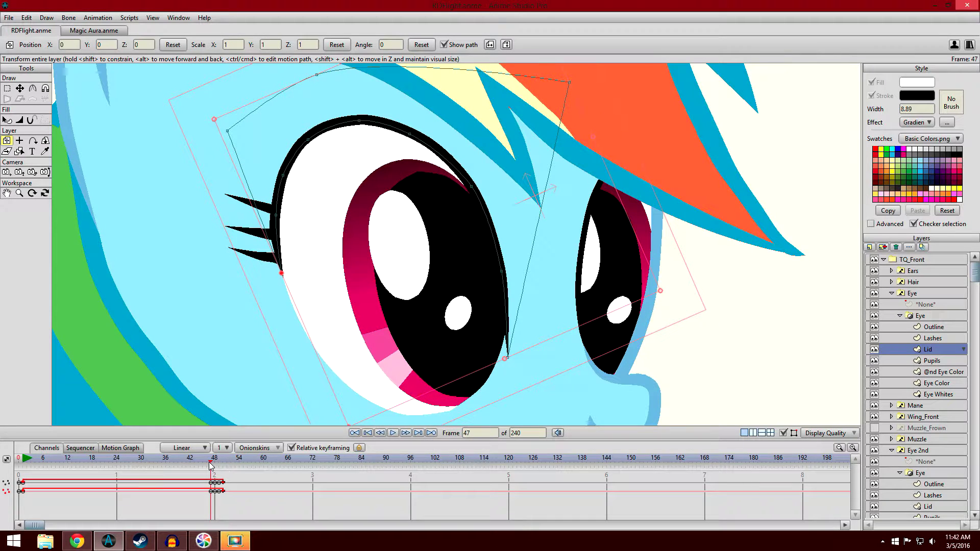
{"action": "scroll", "coordinate": [212, 360], "scroll_direction": "down", "scroll_amount": 1}
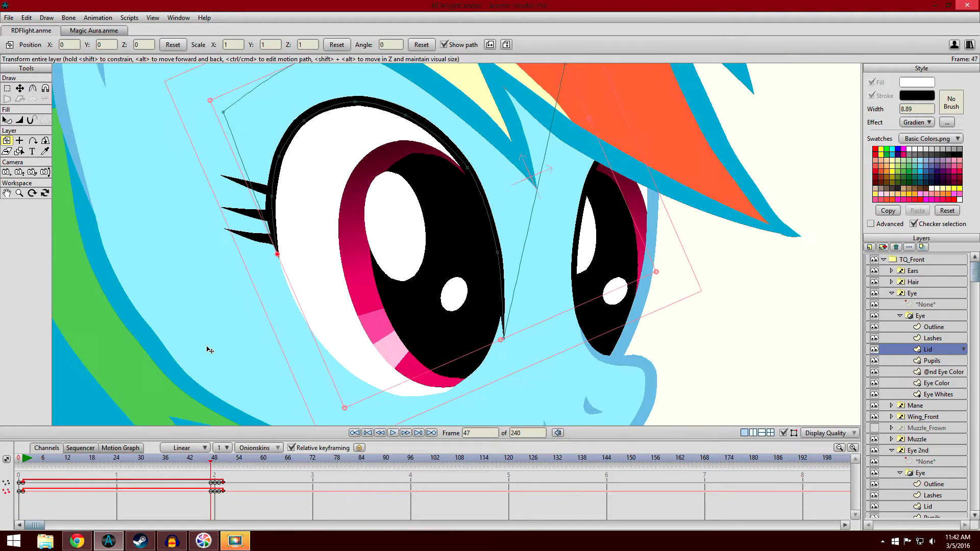
- Compare the first eye's Lid shape between the keyframes at frames 47 and 48
{"action": "left_click", "coordinate": [213, 462]}
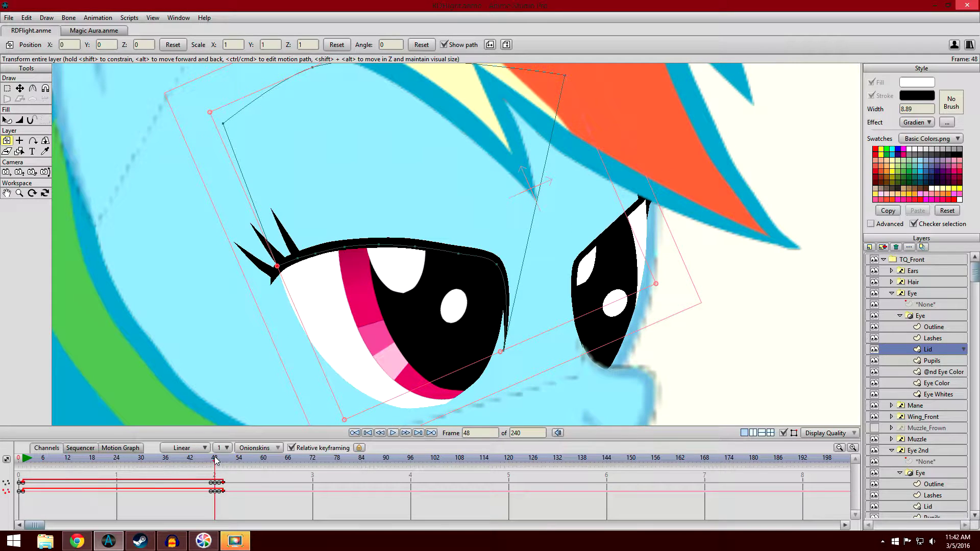
{"action": "left_click", "coordinate": [214, 463]}
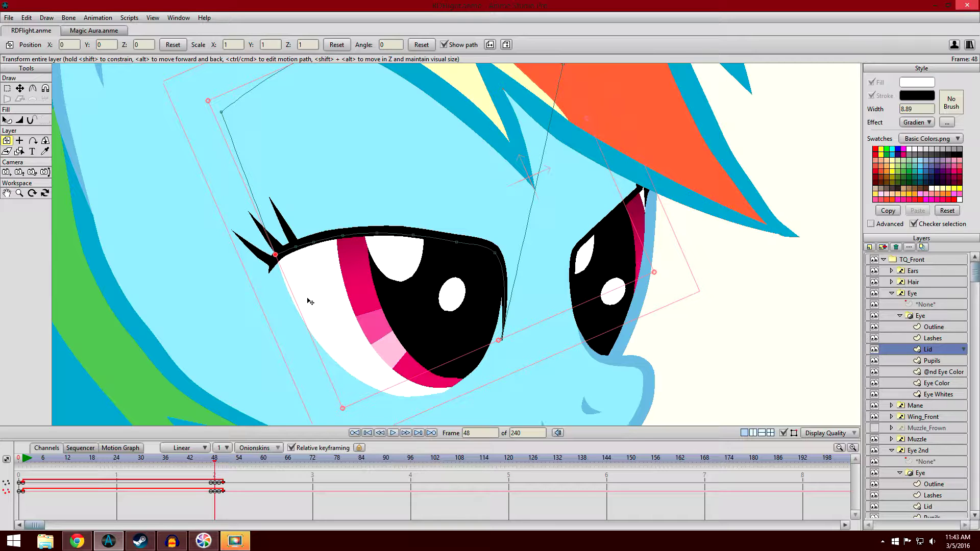
{"action": "left_click", "coordinate": [213, 462]}
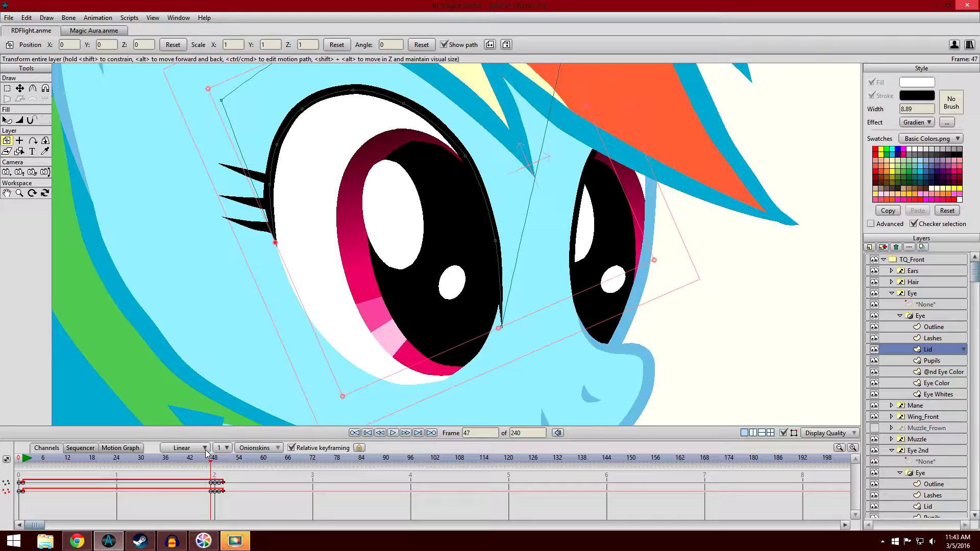
{"action": "left_click", "coordinate": [215, 460]}
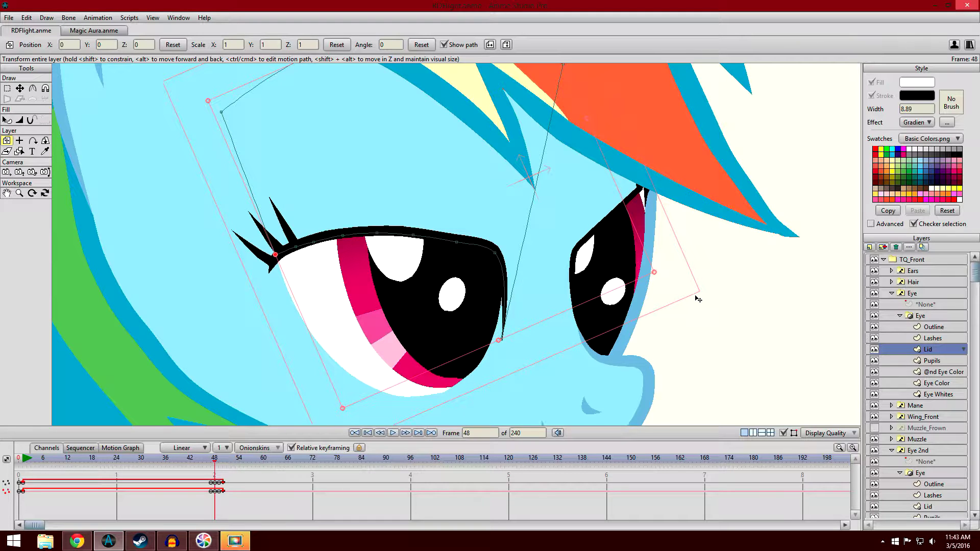
{"action": "left_click_drag", "start_coordinate": [211, 463], "coordinate": [216, 463]}
- Inspect the first eye's Outline layer at frame 48, then select its Lashes layer and advance to frame 49
{"action": "left_click", "coordinate": [931, 326]}
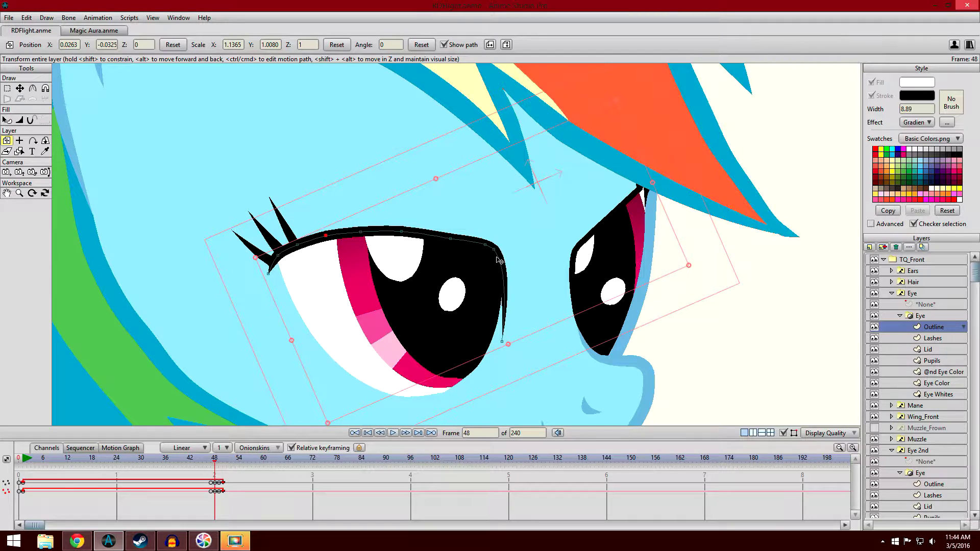
{"action": "scroll", "coordinate": [397, 232], "scroll_direction": "down", "scroll_amount": 3}
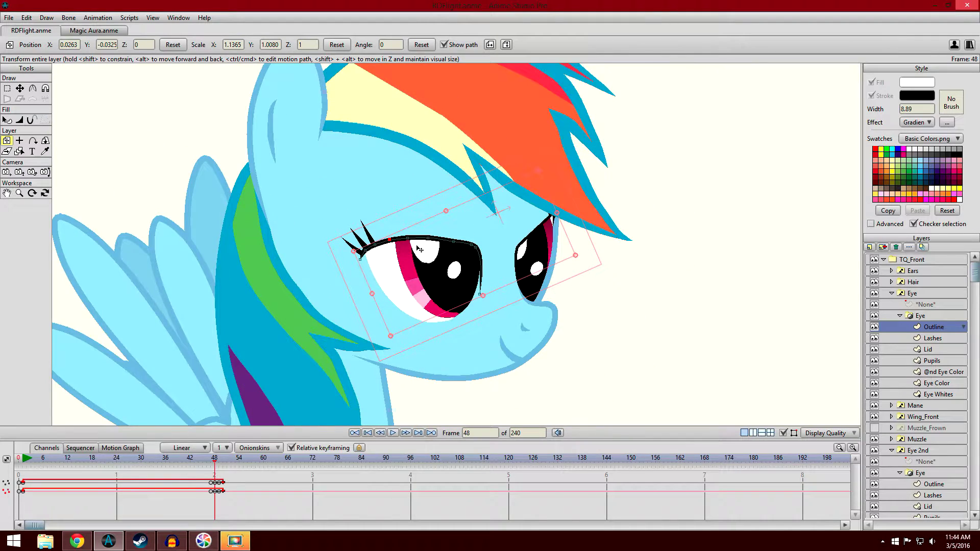
{"action": "scroll", "coordinate": [418, 248], "scroll_direction": "up", "scroll_amount": 3}
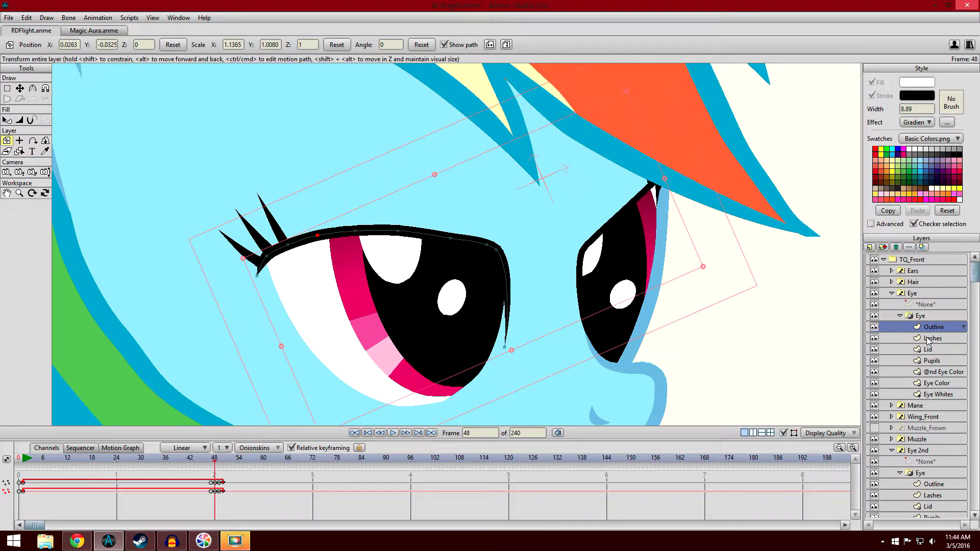
{"action": "left_click", "coordinate": [926, 339]}
{"action": "left_click_drag", "start_coordinate": [214, 459], "coordinate": [221, 476]}
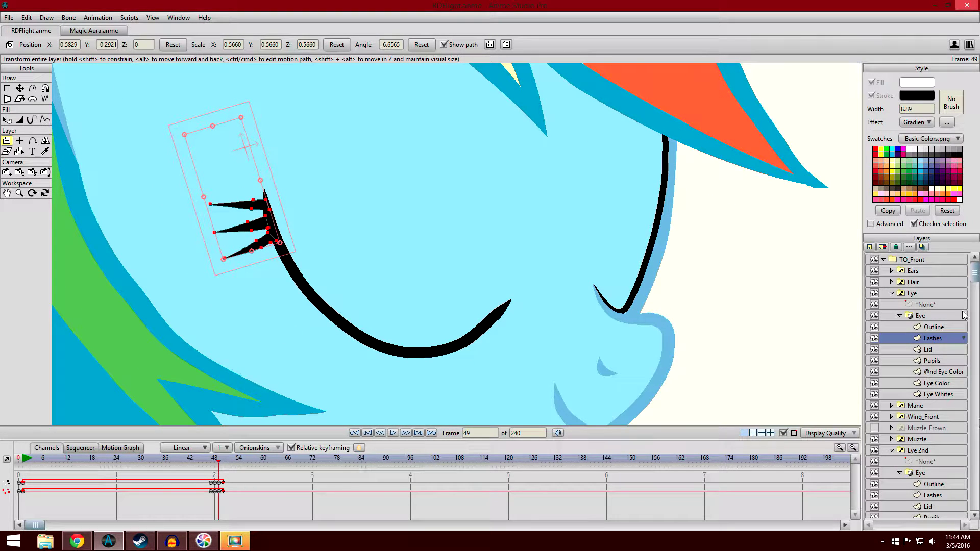
- Select the Outline layer, briefly hide the Lid layer to examine the closed eye at frame 49, and reselect the Lashes layer
{"action": "left_click", "coordinate": [939, 328]}
{"action": "left_click", "coordinate": [874, 350]}
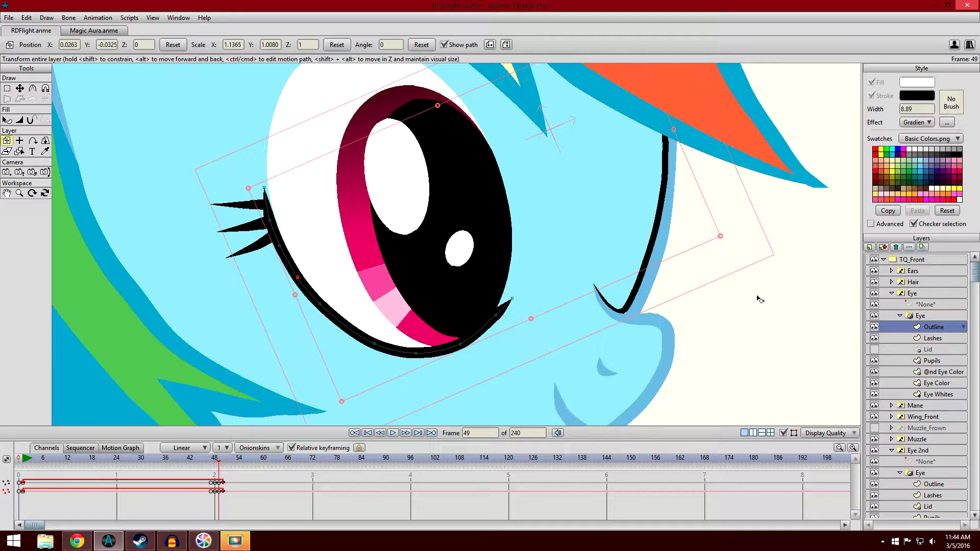
{"action": "left_click", "coordinate": [874, 350]}
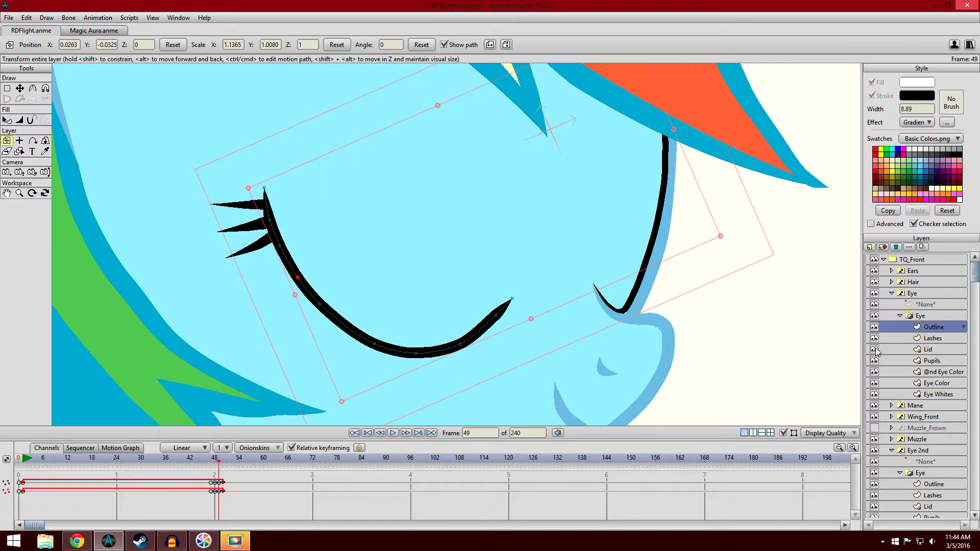
{"action": "left_click", "coordinate": [931, 339]}
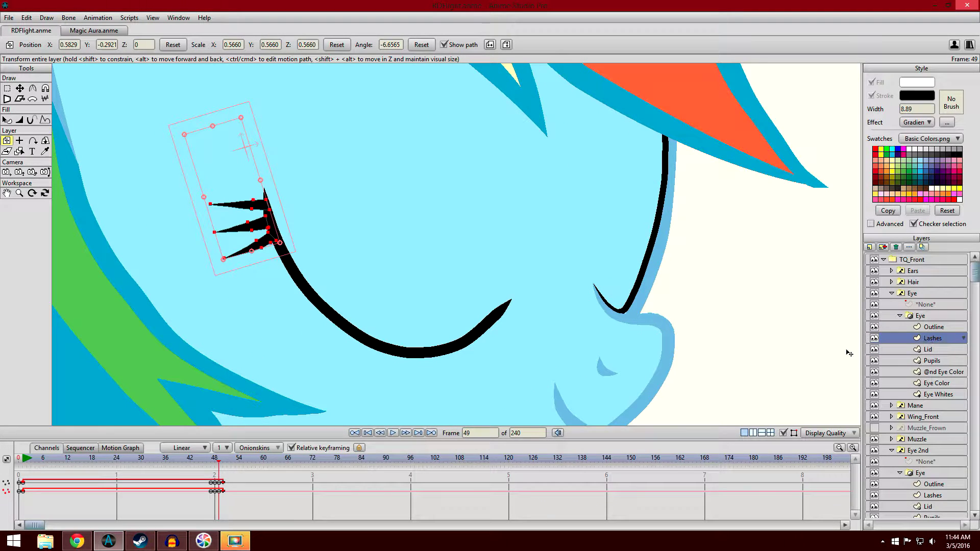
- Step the Lashes layer through the blink up to frame 51 and return to frame 50
{"action": "left_click_drag", "start_coordinate": [213, 463], "coordinate": [220, 466]}
{"action": "left_click_drag", "start_coordinate": [221, 464], "coordinate": [224, 466]}
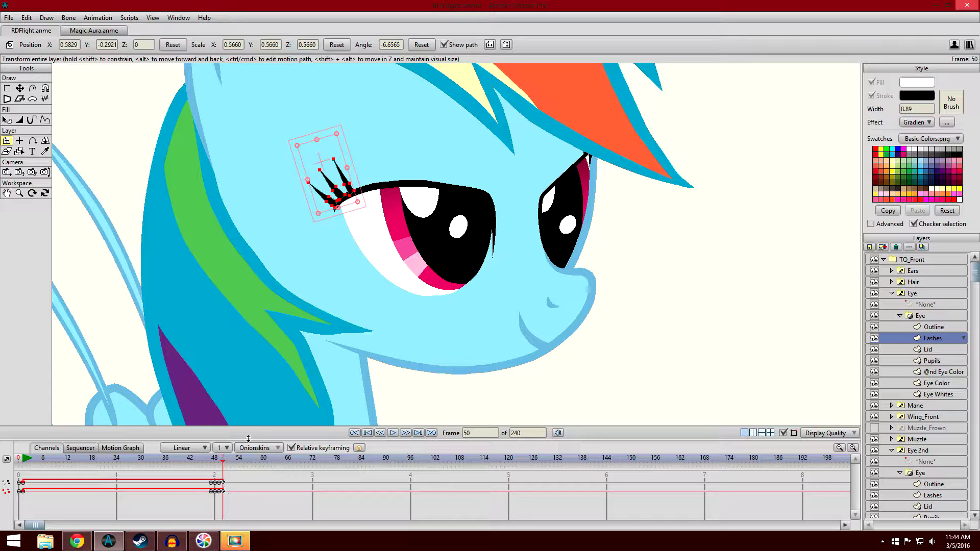
{"action": "left_click", "coordinate": [226, 465]}
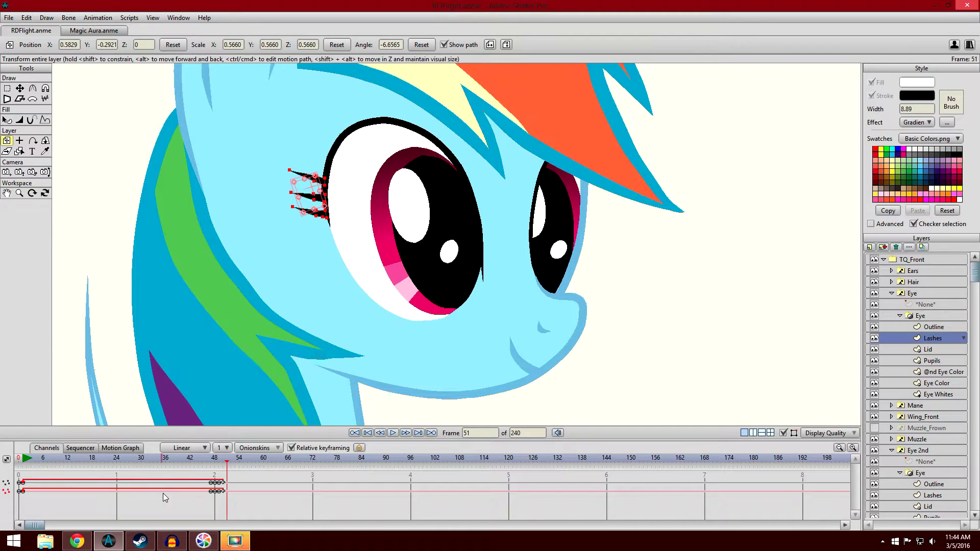
{"action": "left_click", "coordinate": [223, 461]}
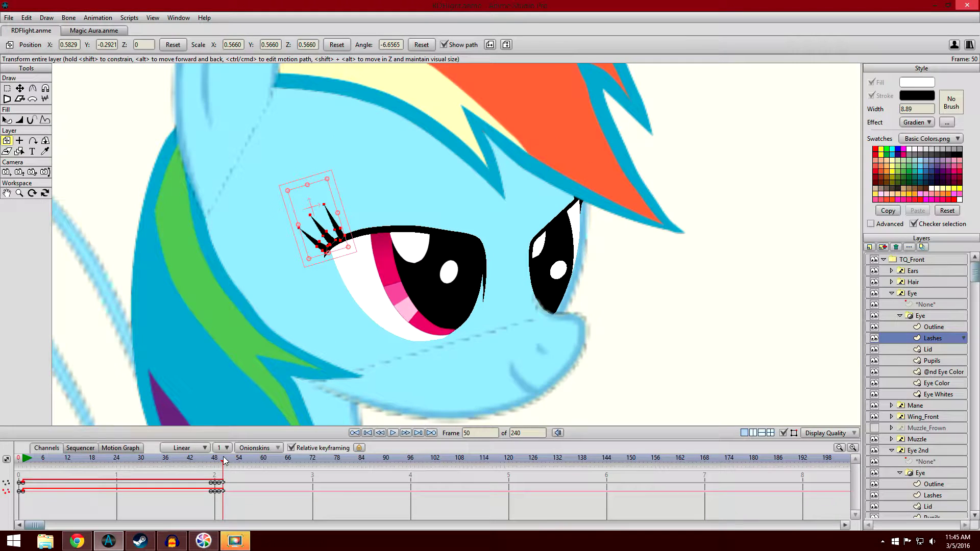
- Check the cycle interpolation settings of the Lashes keyframe at frame 50 and close them
{"action": "left_click_drag", "start_coordinate": [233, 507], "coordinate": [225, 482]}
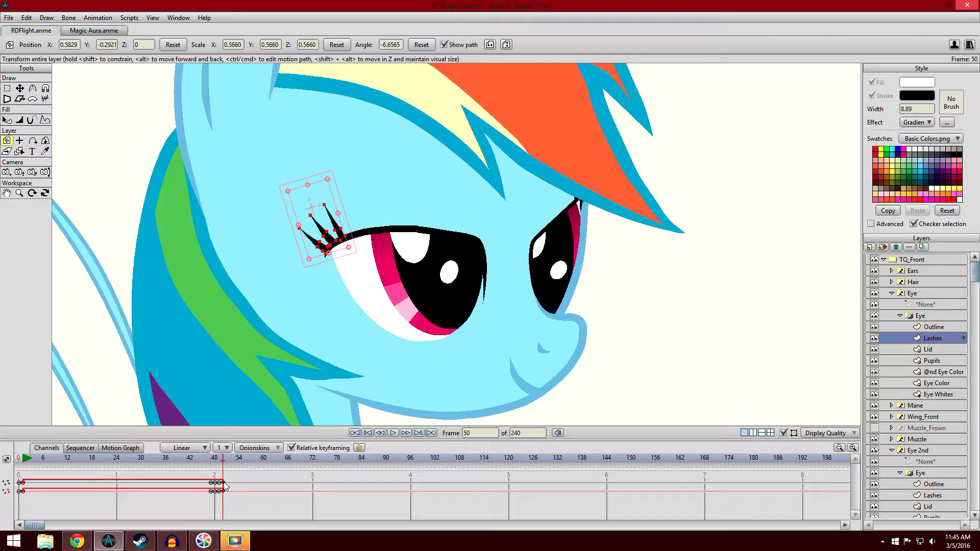
{"action": "right_click", "coordinate": [225, 485]}
{"action": "left_click", "coordinate": [244, 449]}
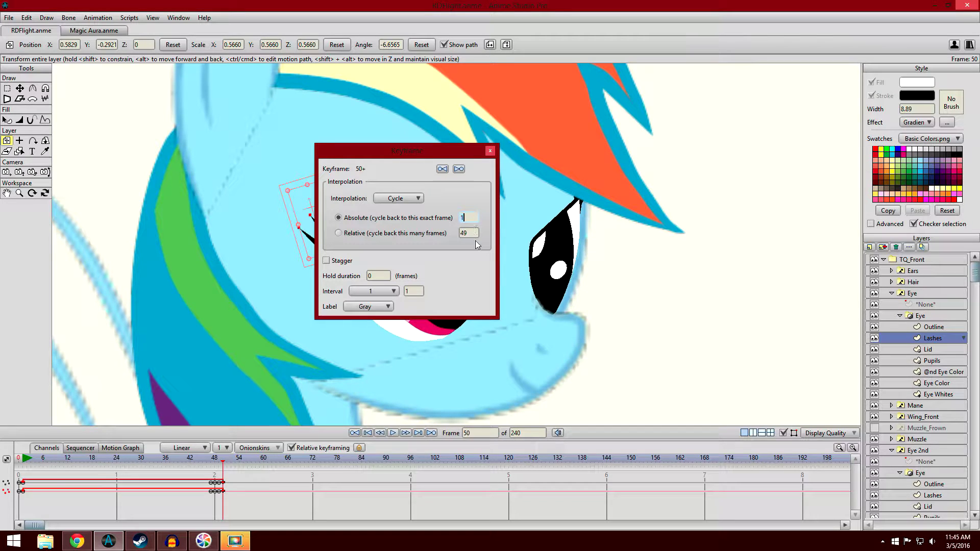
{"action": "left_click", "coordinate": [493, 152]}
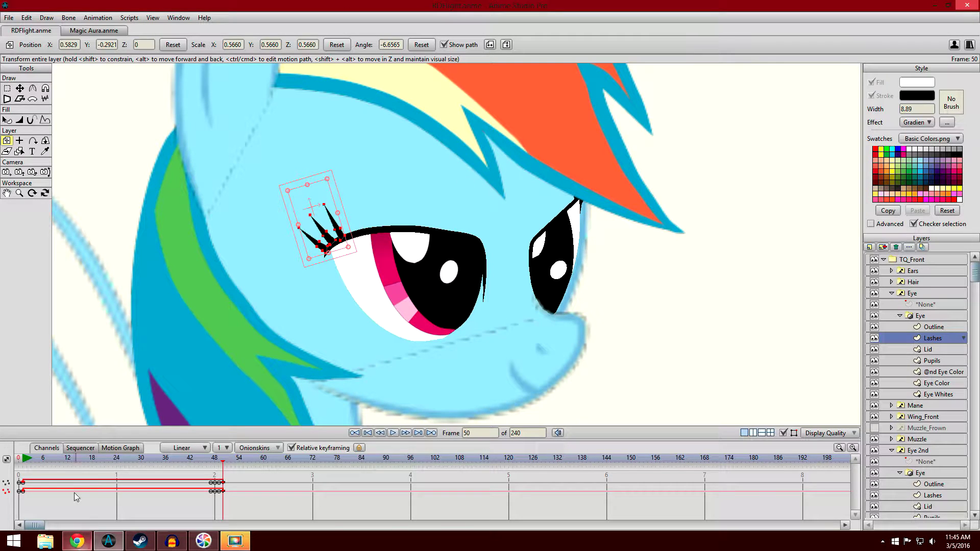
- Go back to frame 1 and scrub to frame 47, stepping through the blink up to frame 51
{"action": "left_click", "coordinate": [24, 462]}
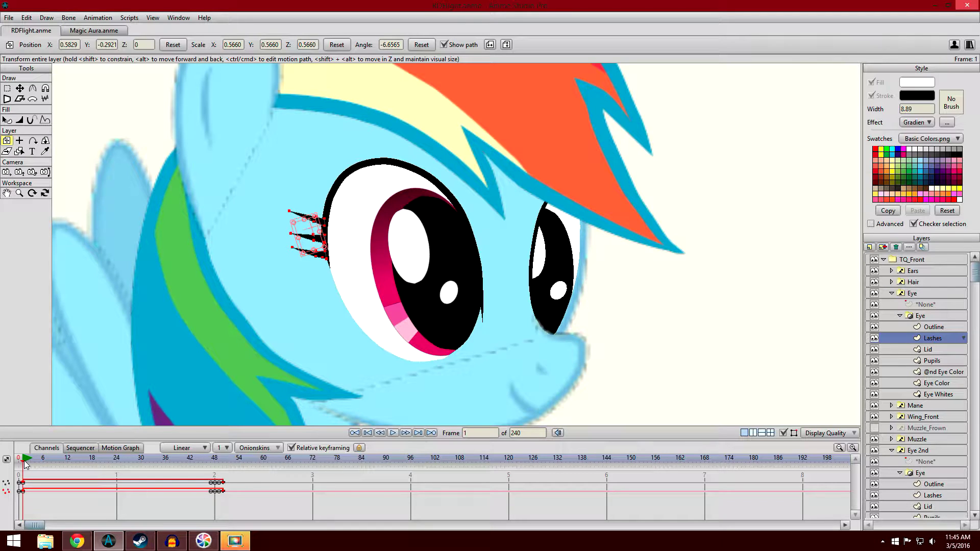
{"action": "left_click_drag", "start_coordinate": [24, 463], "coordinate": [210, 472]}
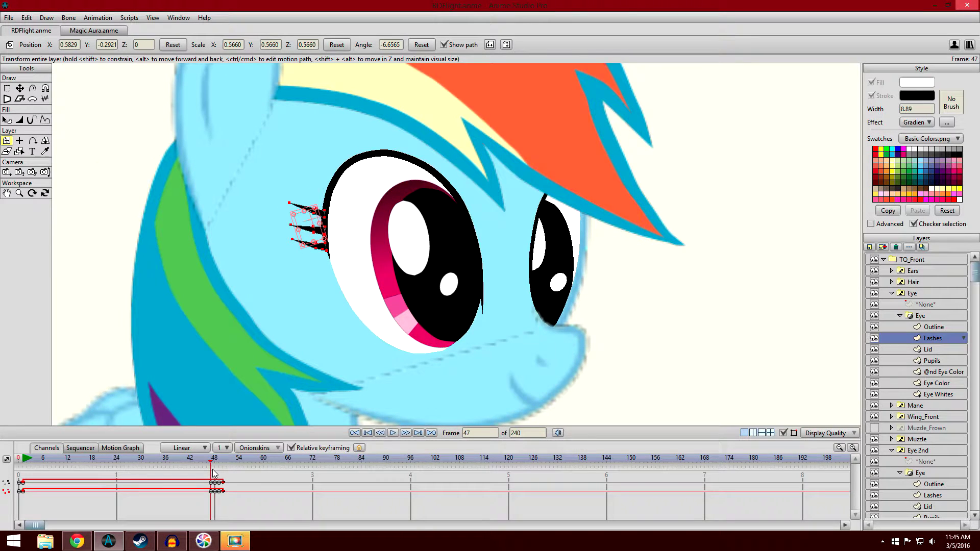
{"action": "left_click", "coordinate": [214, 473]}
{"action": "left_click", "coordinate": [219, 474]}
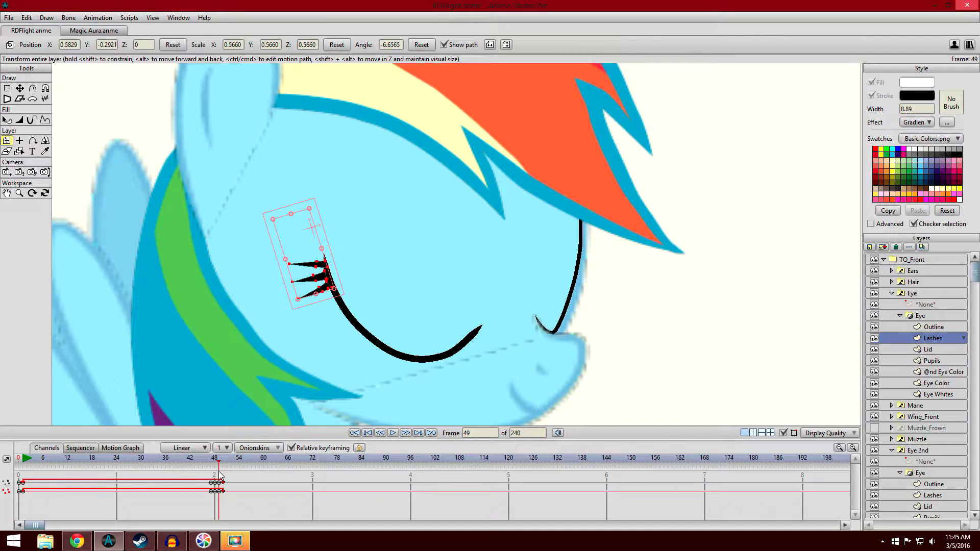
{"action": "left_click", "coordinate": [223, 476]}
{"action": "left_click", "coordinate": [228, 478]}
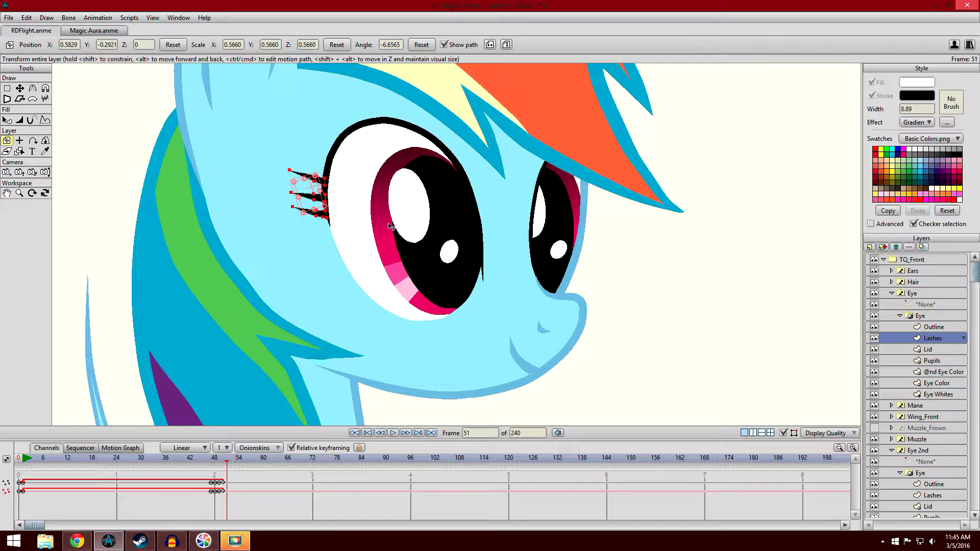
- Play the animation from frame 1 to watch the looping blink, stop it and return to frame 1
{"action": "left_click", "coordinate": [22, 466]}
{"action": "left_click", "coordinate": [393, 433]}
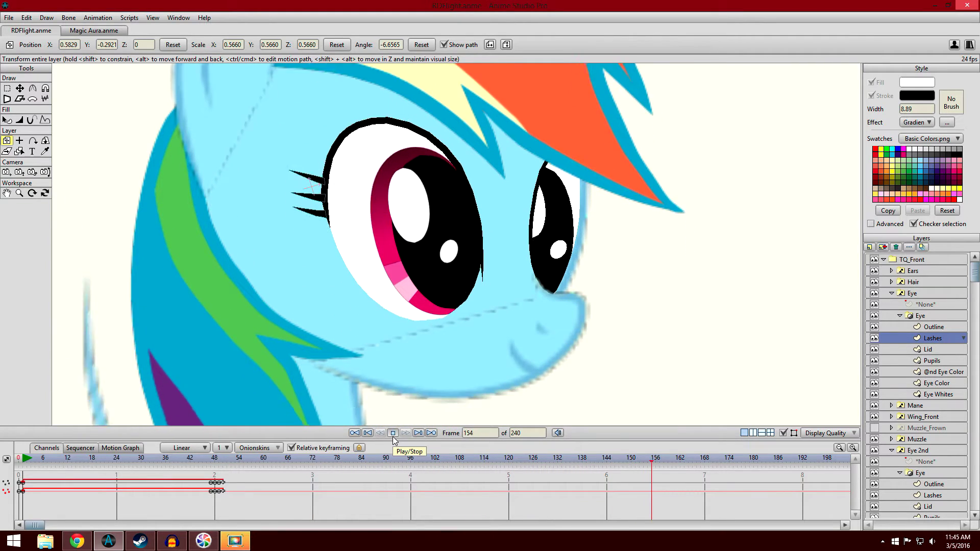
{"action": "left_click", "coordinate": [393, 433]}
{"action": "left_click", "coordinate": [22, 461]}
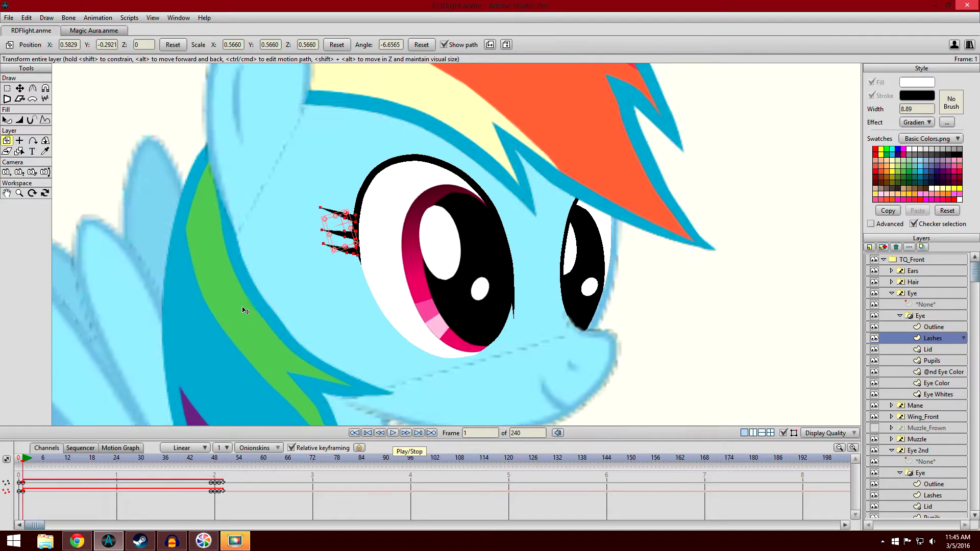
- Collapse the Eye and Eye 2nd layers together with their nested Eye groups
{"action": "left_click", "coordinate": [7, 119]}
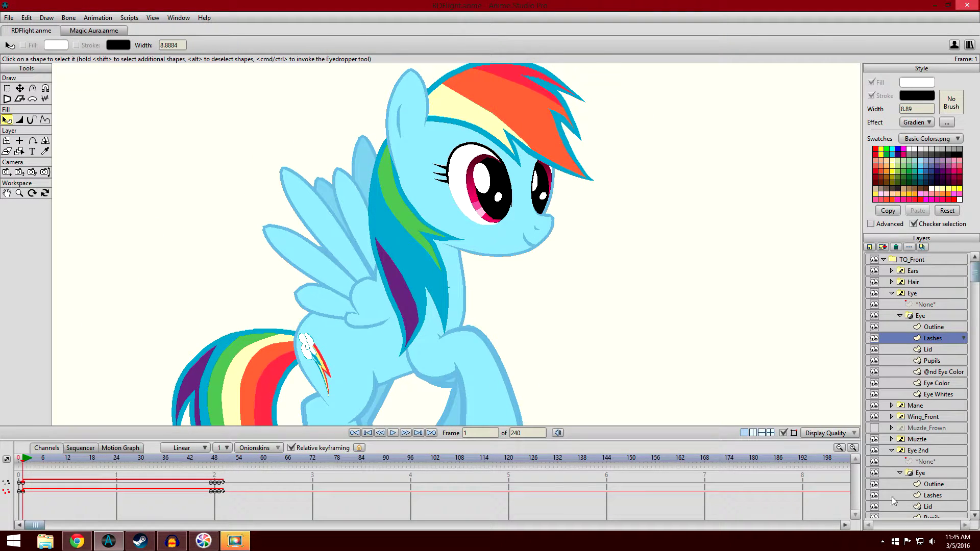
{"action": "left_click", "coordinate": [900, 316]}
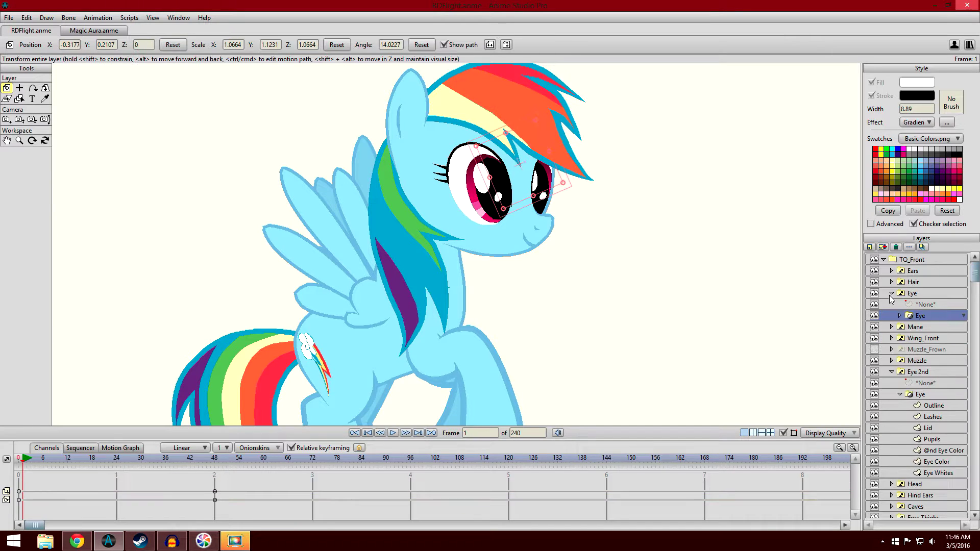
{"action": "left_click", "coordinate": [891, 294]}
{"action": "left_click", "coordinate": [900, 361]}
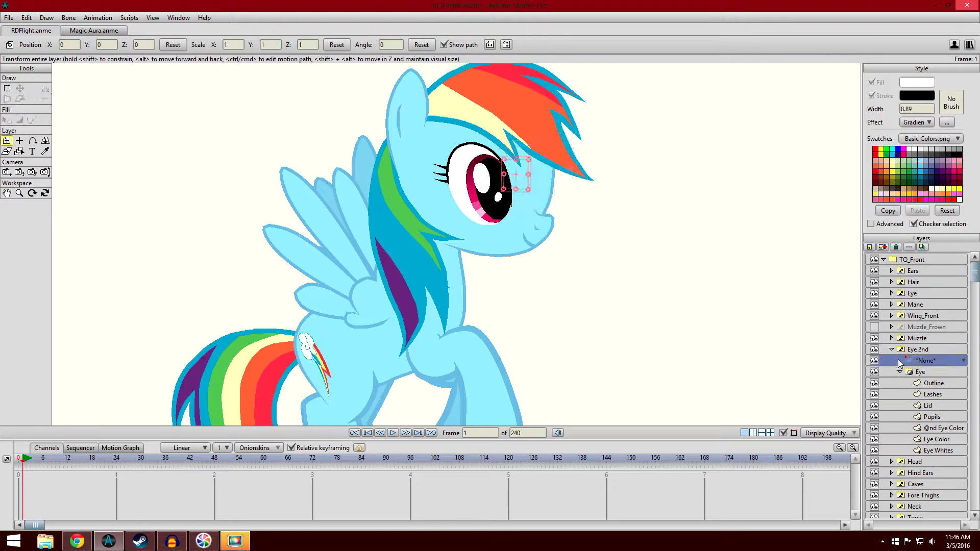
{"action": "left_click", "coordinate": [901, 372]}
{"action": "left_click", "coordinate": [891, 349]}
- Select the Wing_Front layer and expand it to expose its sublayers
{"action": "left_click_drag", "start_coordinate": [485, 306], "coordinate": [531, 286]}
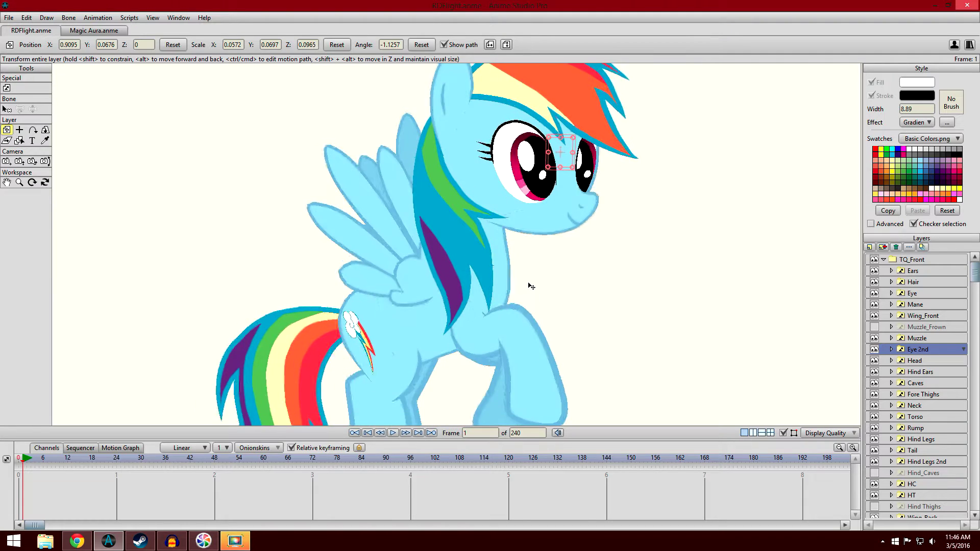
{"action": "scroll", "coordinate": [530, 286], "scroll_direction": "down", "scroll_amount": 1}
{"action": "scroll", "coordinate": [543, 295], "scroll_direction": "up", "scroll_amount": 1}
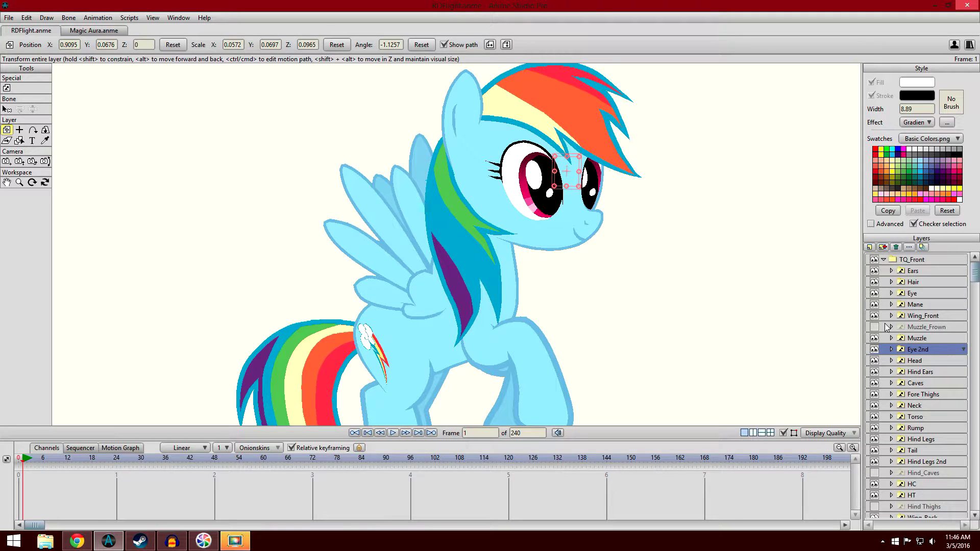
{"action": "left_click", "coordinate": [892, 316]}
{"action": "left_click", "coordinate": [892, 315]}
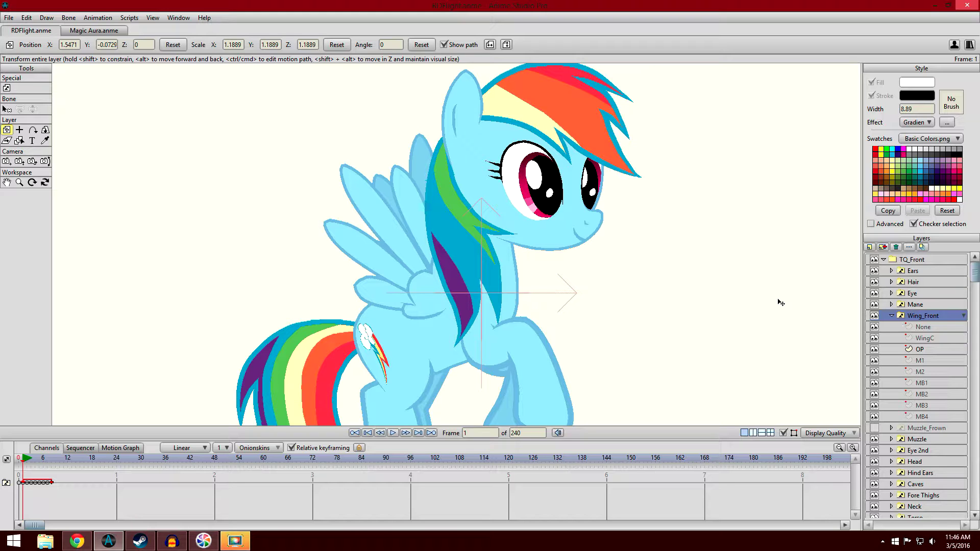
{"action": "scroll", "coordinate": [603, 275], "scroll_direction": "up", "scroll_amount": 5}
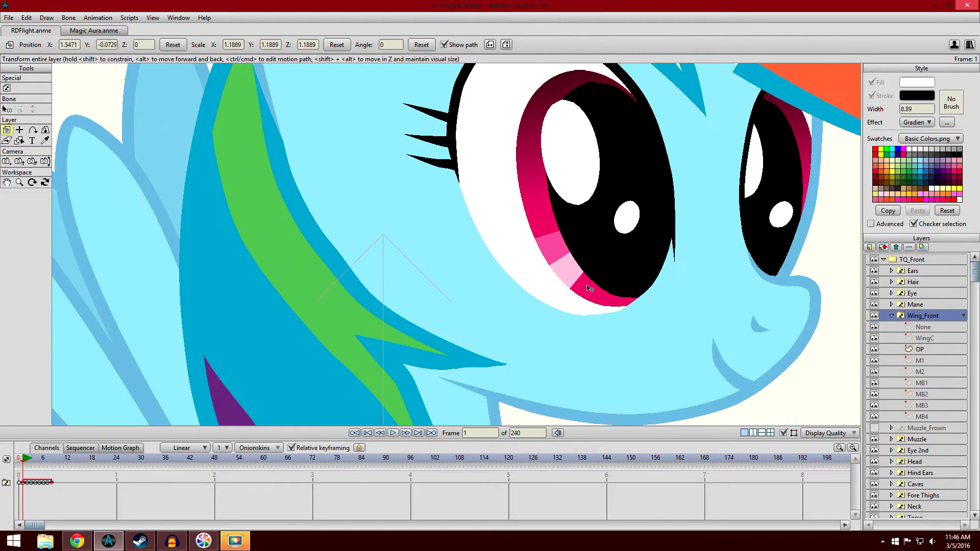
{"action": "scroll", "coordinate": [590, 288], "scroll_direction": "down", "scroll_amount": 6}
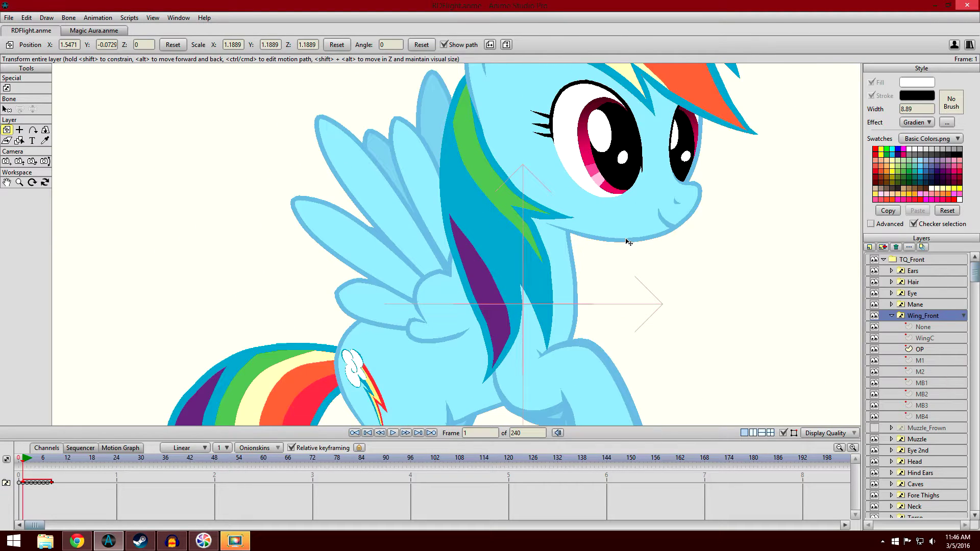
{"action": "scroll", "coordinate": [627, 242], "scroll_direction": "up", "scroll_amount": 2}
{"action": "scroll", "coordinate": [538, 295], "scroll_direction": "up", "scroll_amount": 3}
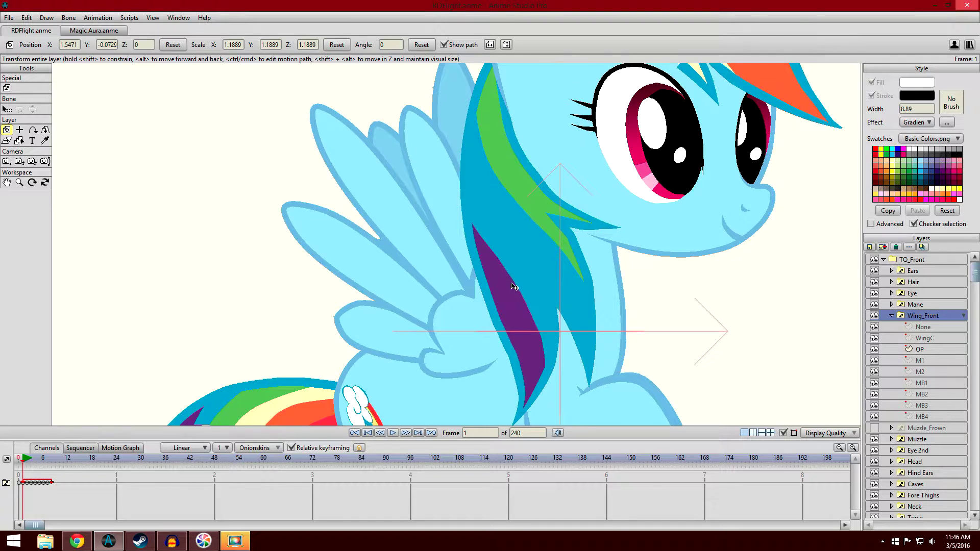
{"action": "scroll", "coordinate": [510, 286], "scroll_direction": "down", "scroll_amount": 4}
{"action": "scroll", "coordinate": [485, 287], "scroll_direction": "up", "scroll_amount": 3}
{"action": "scroll", "coordinate": [461, 288], "scroll_direction": "down", "scroll_amount": 1}
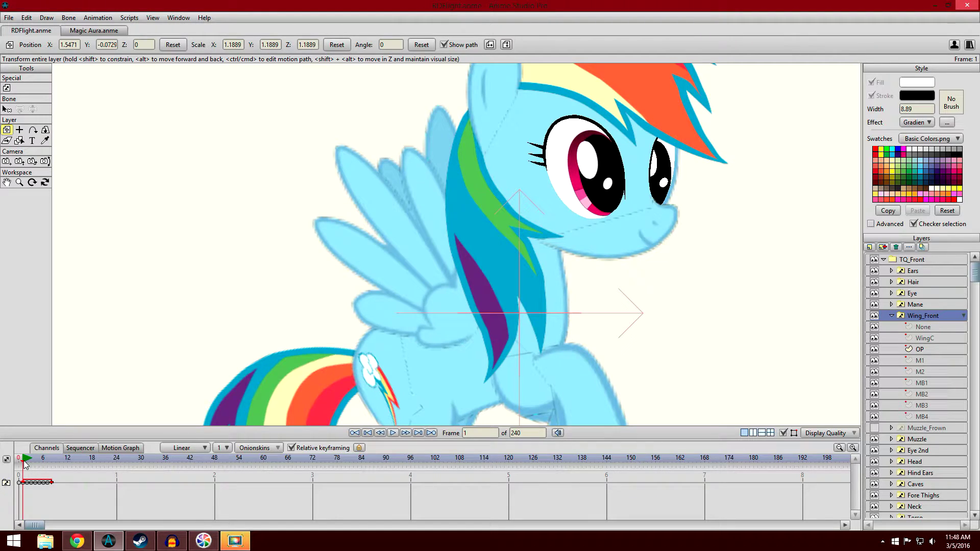
- Advance to frame 2 and activate the Eyedropper tool, keeping the front wing's M1 drawing in view for examination
{"action": "left_click_drag", "start_coordinate": [24, 463], "coordinate": [28, 454]}
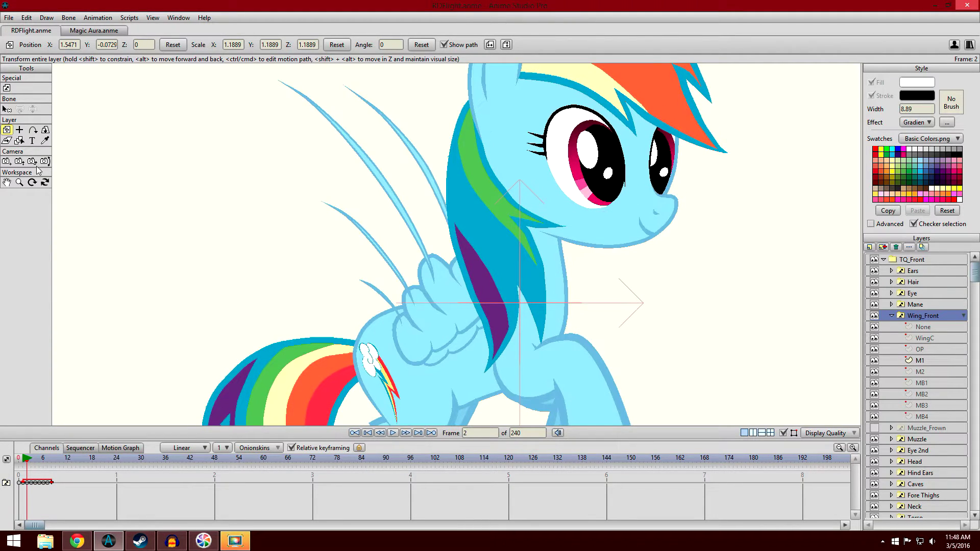
{"action": "left_click", "coordinate": [44, 142]}
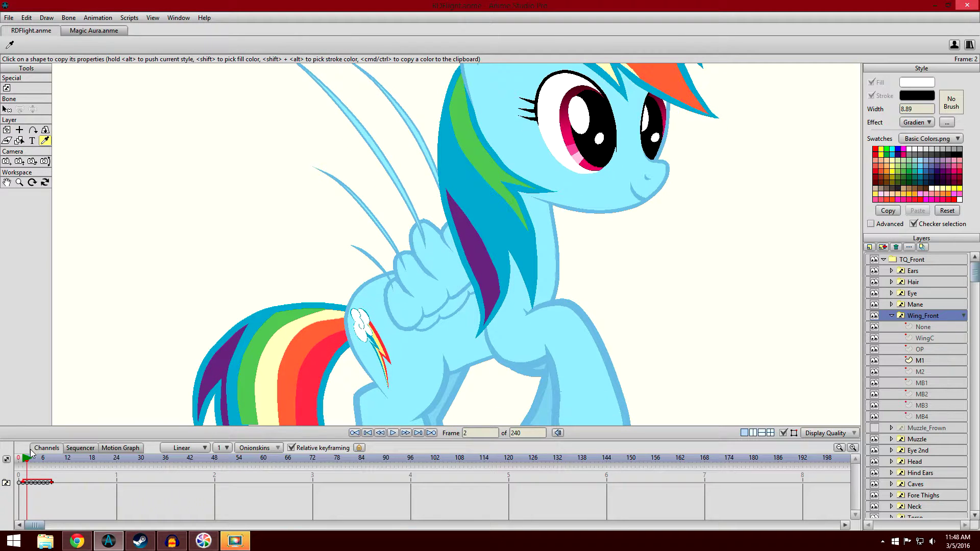
{"action": "left_click_drag", "start_coordinate": [28, 460], "coordinate": [26, 461]}
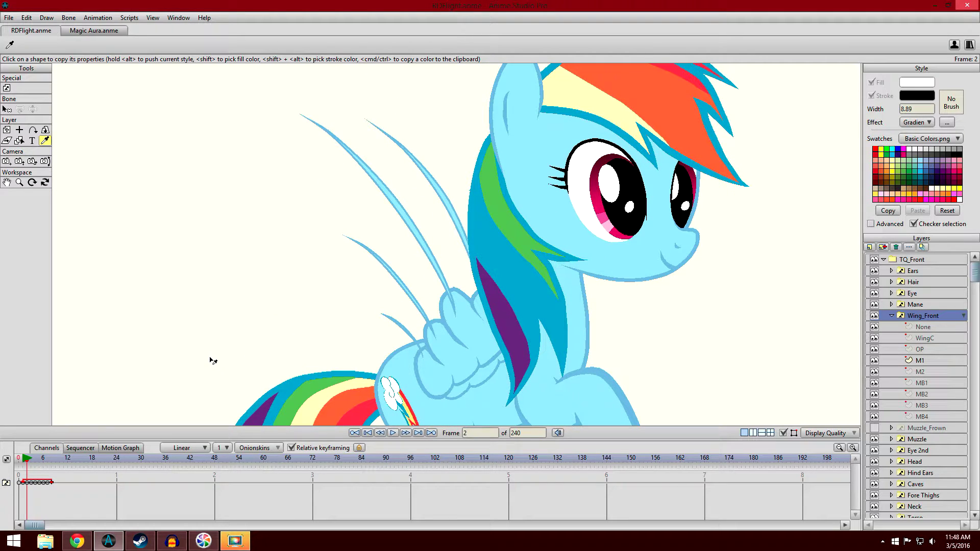
{"action": "scroll", "coordinate": [210, 358], "scroll_direction": "down", "scroll_amount": 1}
{"action": "scroll", "coordinate": [210, 358], "scroll_direction": "up", "scroll_amount": 1}
{"action": "left_click_drag", "start_coordinate": [210, 357], "coordinate": [209, 350]}
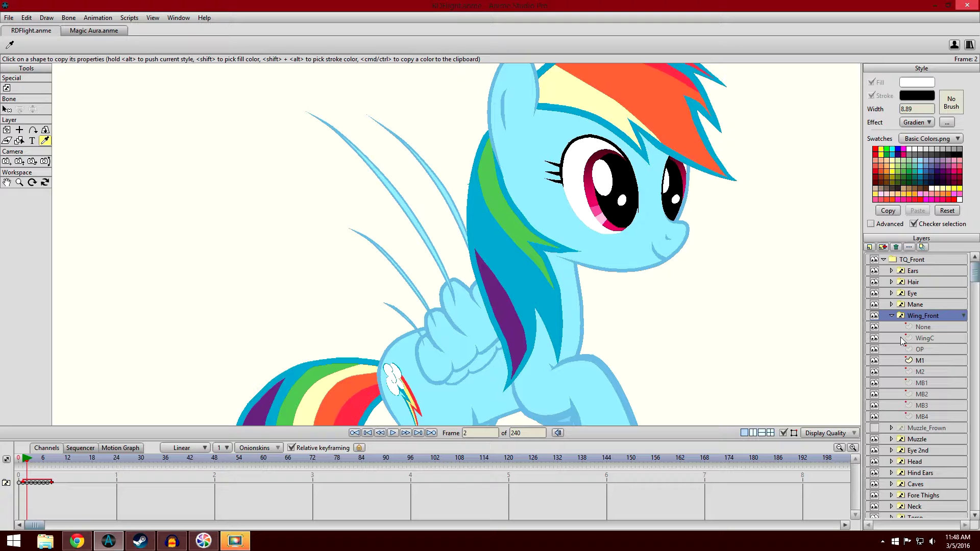
{"action": "scroll", "coordinate": [755, 295], "scroll_direction": "down", "scroll_amount": 1}
{"action": "scroll", "coordinate": [753, 293], "scroll_direction": "up", "scroll_amount": 1}
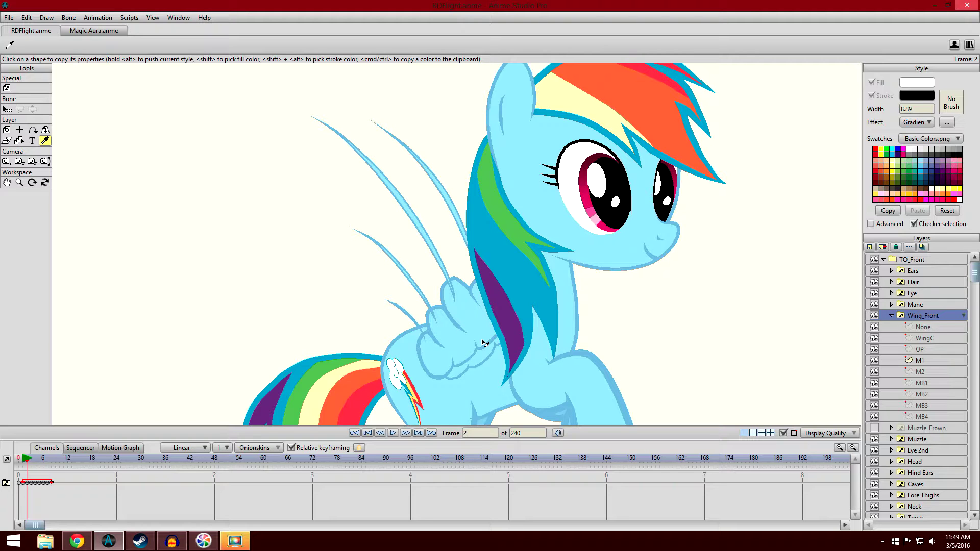
- Flip repeatedly between frames 2 and 3 to compare the front wing's M1 and M2 drawings, ending on frame 3
{"action": "left_click", "coordinate": [25, 461]}
{"action": "left_click", "coordinate": [27, 463]}
{"action": "left_click", "coordinate": [31, 462]}
{"action": "left_click", "coordinate": [28, 463]}
{"action": "left_click", "coordinate": [32, 462]}
{"action": "left_click", "coordinate": [27, 462]}
{"action": "left_click", "coordinate": [31, 462]}
{"action": "left_click", "coordinate": [27, 462]}
{"action": "left_click", "coordinate": [31, 462]}
{"action": "left_click", "coordinate": [27, 462]}
{"action": "left_click", "coordinate": [31, 462]}
{"action": "left_click", "coordinate": [27, 462]}
{"action": "left_click", "coordinate": [30, 462]}
{"action": "left_click", "coordinate": [27, 461]}
{"action": "left_click", "coordinate": [30, 462]}
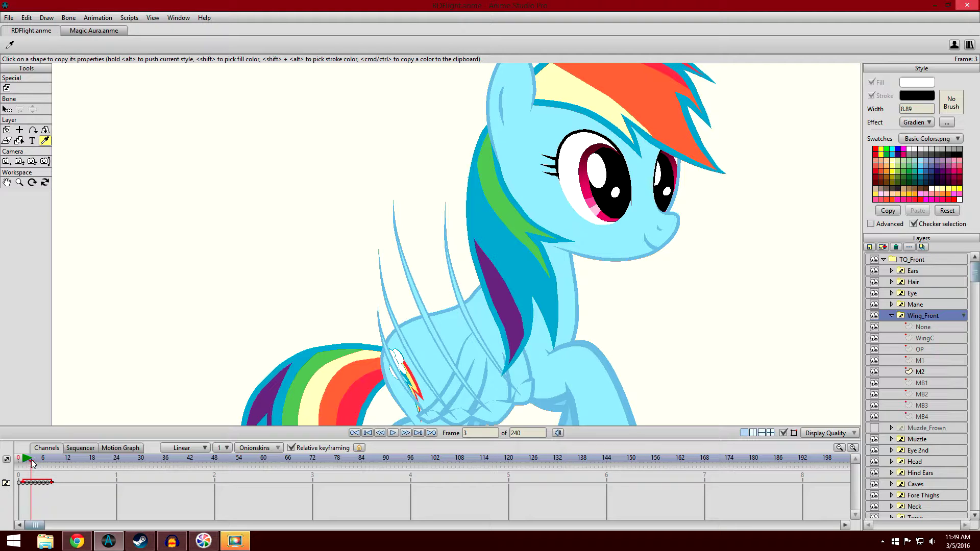
- Step through frames 4 to 8, rechecking frames 3 and 4, to examine the MB sublayers and the return to OP
{"action": "left_click", "coordinate": [35, 462]}
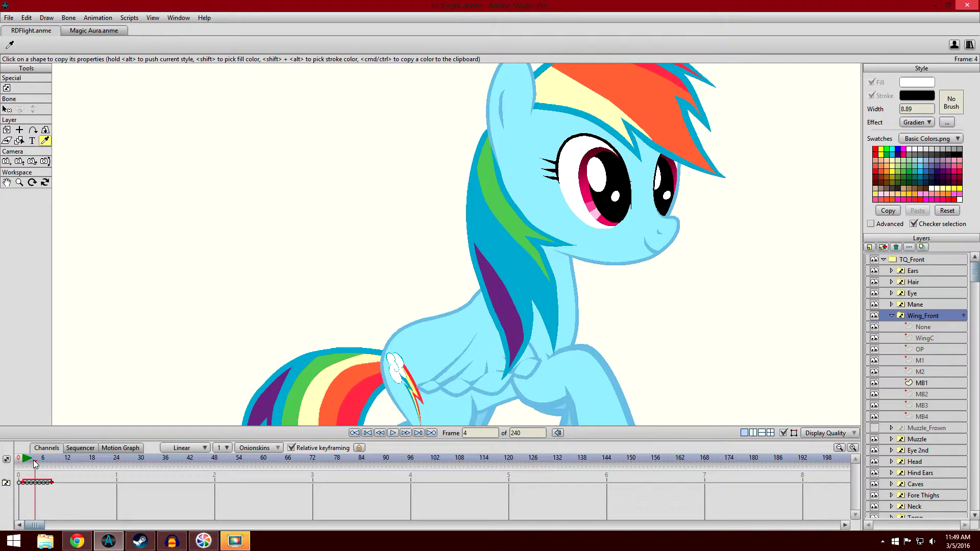
{"action": "left_click", "coordinate": [32, 462]}
{"action": "left_click", "coordinate": [34, 462]}
{"action": "left_click", "coordinate": [32, 462]}
{"action": "left_click", "coordinate": [35, 462]}
{"action": "left_click", "coordinate": [40, 462]}
{"action": "left_click", "coordinate": [43, 462]}
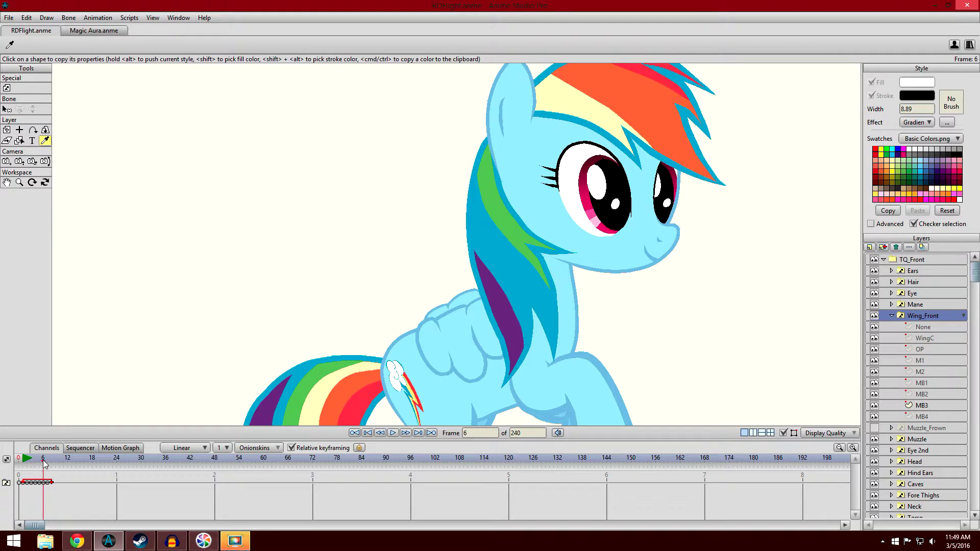
{"action": "left_click", "coordinate": [47, 462]}
{"action": "left_click", "coordinate": [51, 461]}
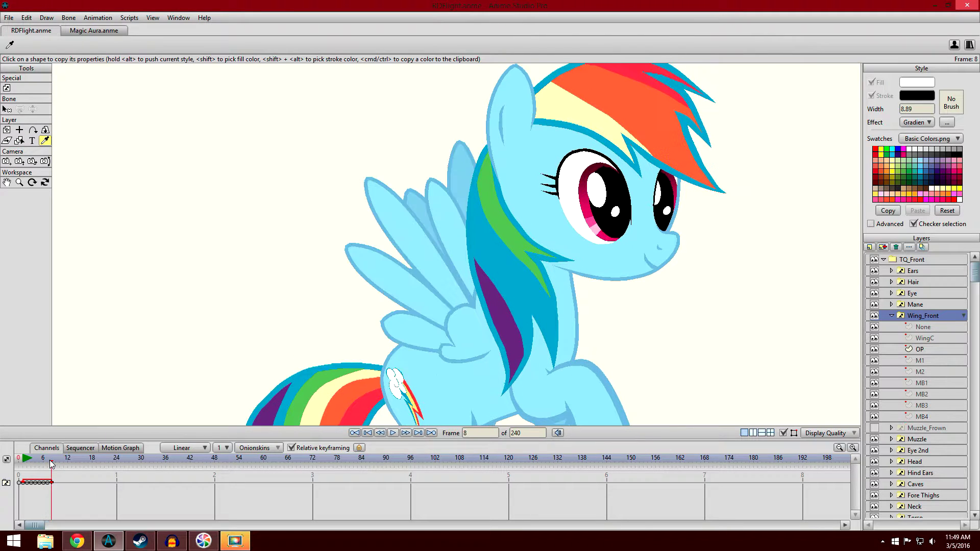
- Recheck frames 7 and 8, continue to frame 10 to see the wing cycle repeat, and scrub back to frame 1
{"action": "left_click_drag", "start_coordinate": [51, 464], "coordinate": [47, 463]}
{"action": "left_click", "coordinate": [51, 463]}
{"action": "left_click", "coordinate": [56, 462]}
{"action": "left_click", "coordinate": [60, 464]}
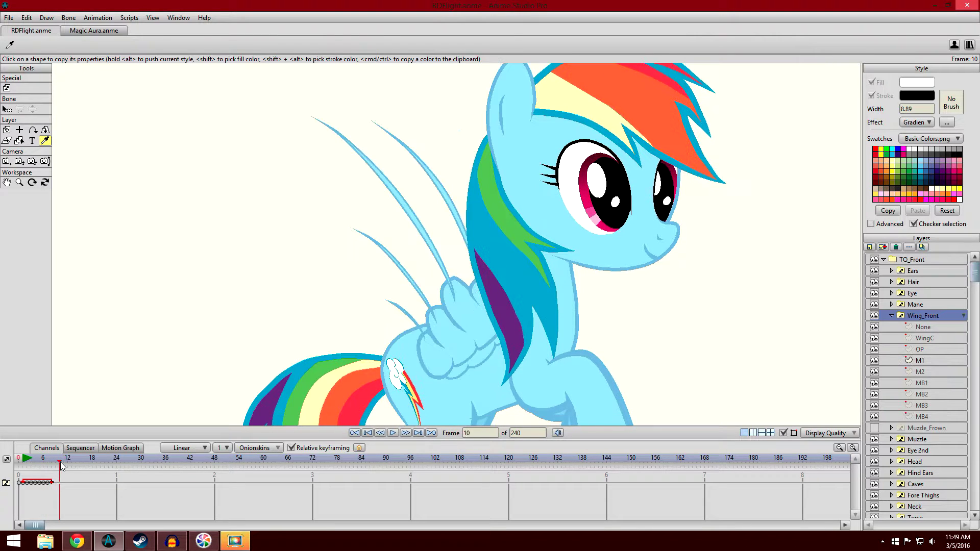
{"action": "left_click_drag", "start_coordinate": [60, 463], "coordinate": [23, 463]}
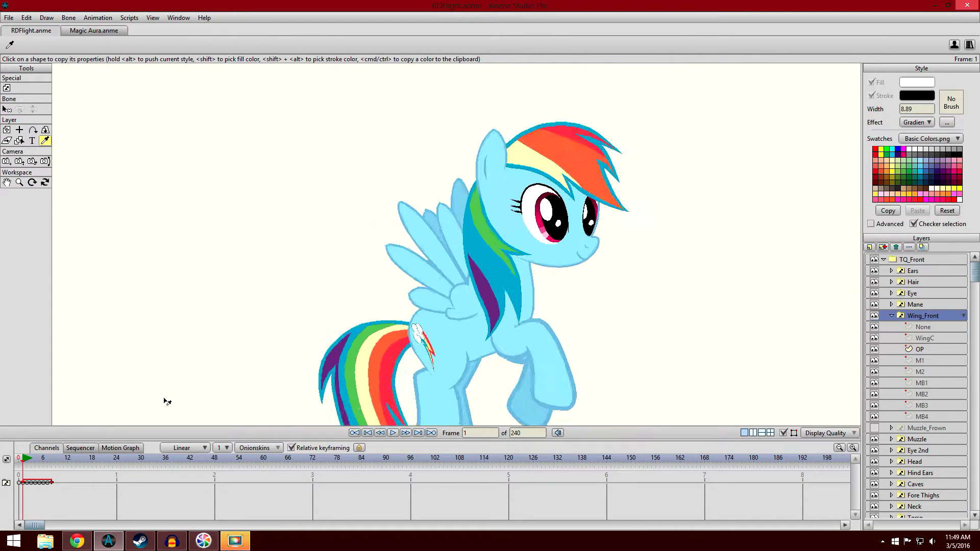
- Play the animation to watch the looping wing flap with the whole pony in view, stop it and return to frame 1
{"action": "scroll", "coordinate": [382, 346], "scroll_direction": "down", "scroll_amount": 1}
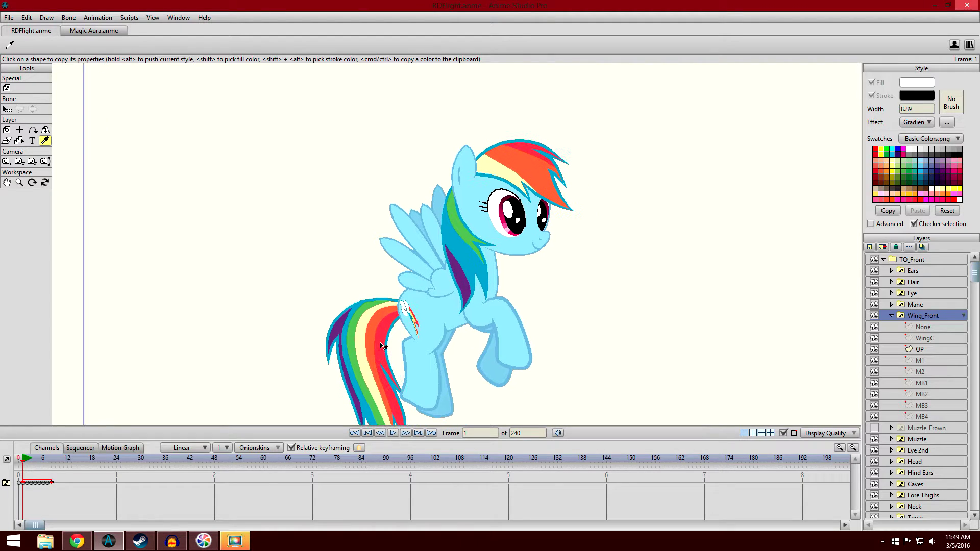
{"action": "left_click", "coordinate": [393, 433]}
{"action": "left_click", "coordinate": [397, 434]}
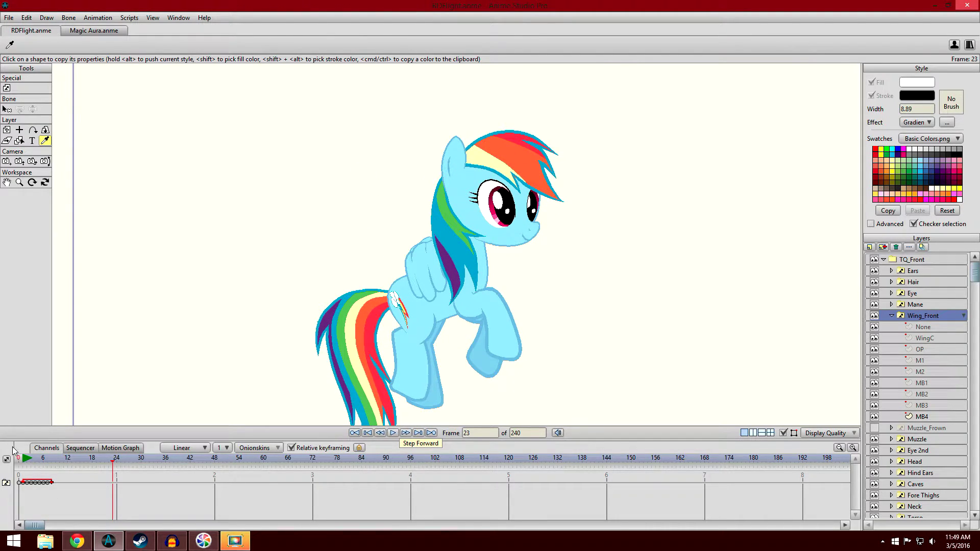
{"action": "left_click", "coordinate": [23, 459]}
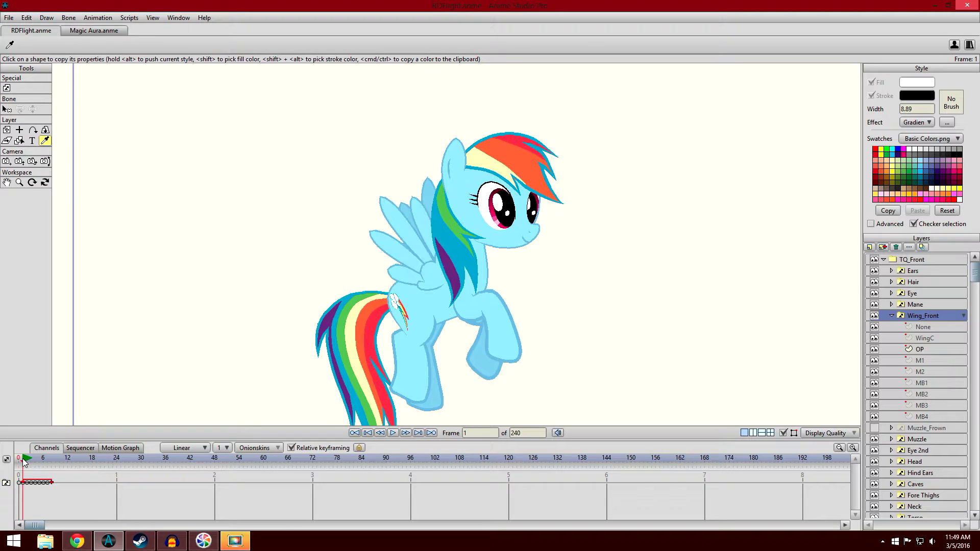
{"action": "scroll", "coordinate": [206, 329], "scroll_direction": "up", "scroll_amount": 2}
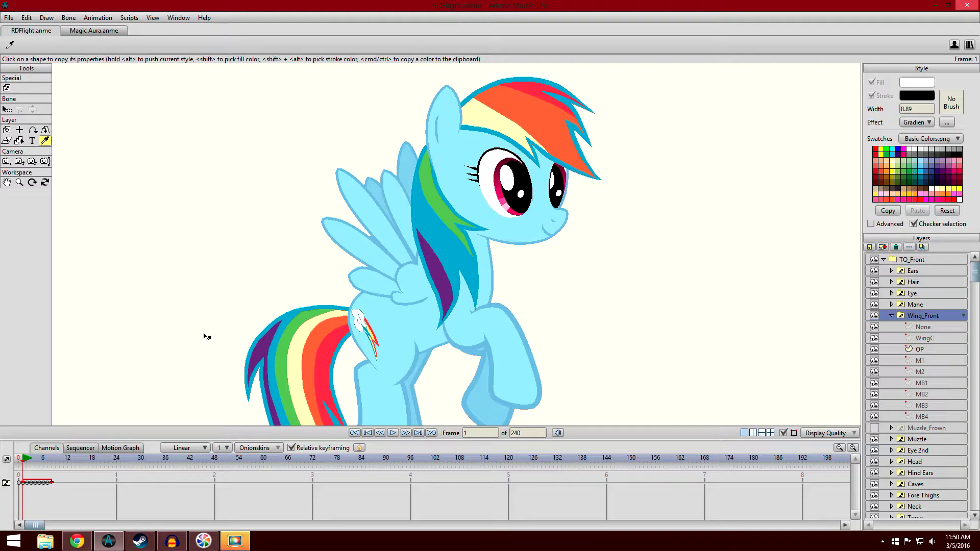
- Collapse the Wing_Front layer, select and collapse the TQ_Front group, and activate the Transform Layer tool
{"action": "left_click", "coordinate": [892, 316]}
{"action": "left_click", "coordinate": [904, 265]}
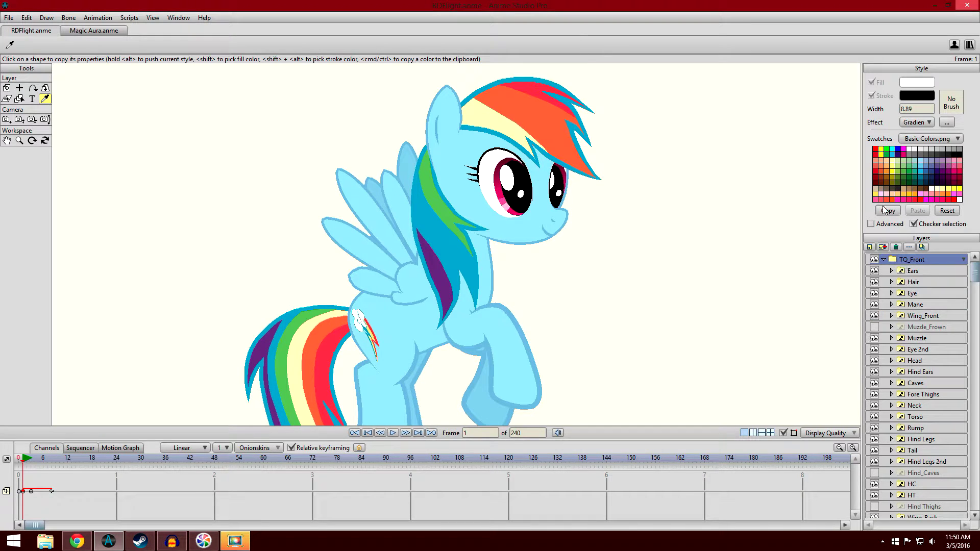
{"action": "left_click", "coordinate": [883, 260]}
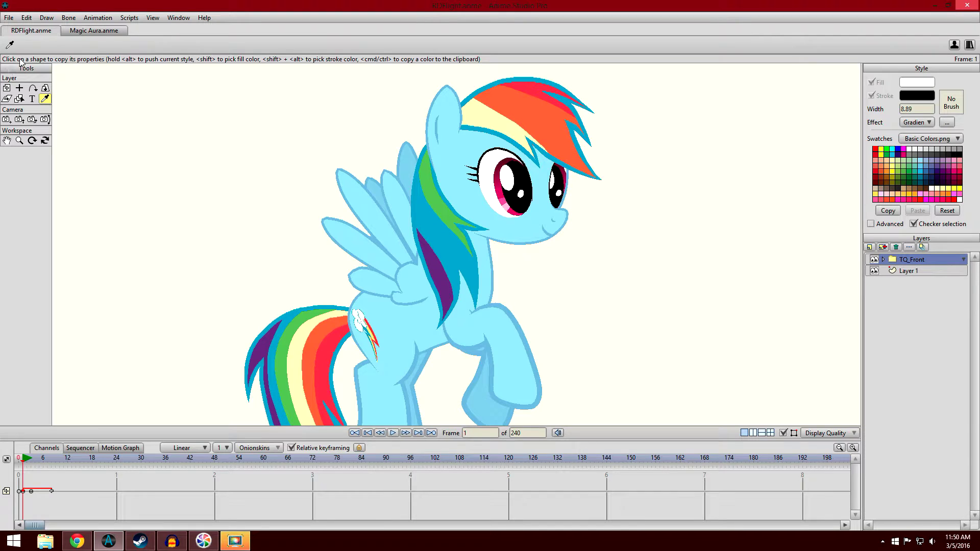
{"action": "left_click", "coordinate": [7, 88]}
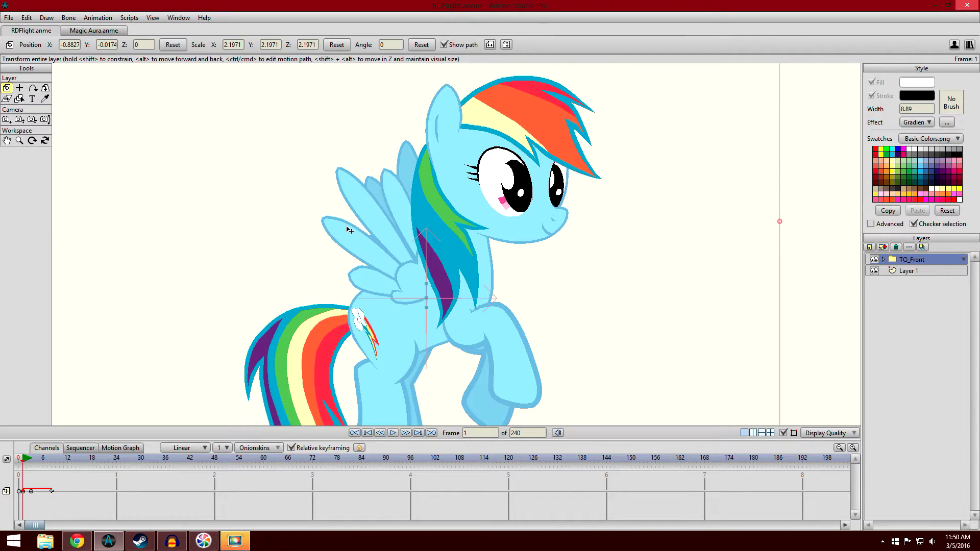
- Move from frame 1 through frame 2 to frame 3 to examine how the TQ_Front group's vertical position changes
{"action": "left_click_drag", "start_coordinate": [349, 231], "coordinate": [363, 201]}
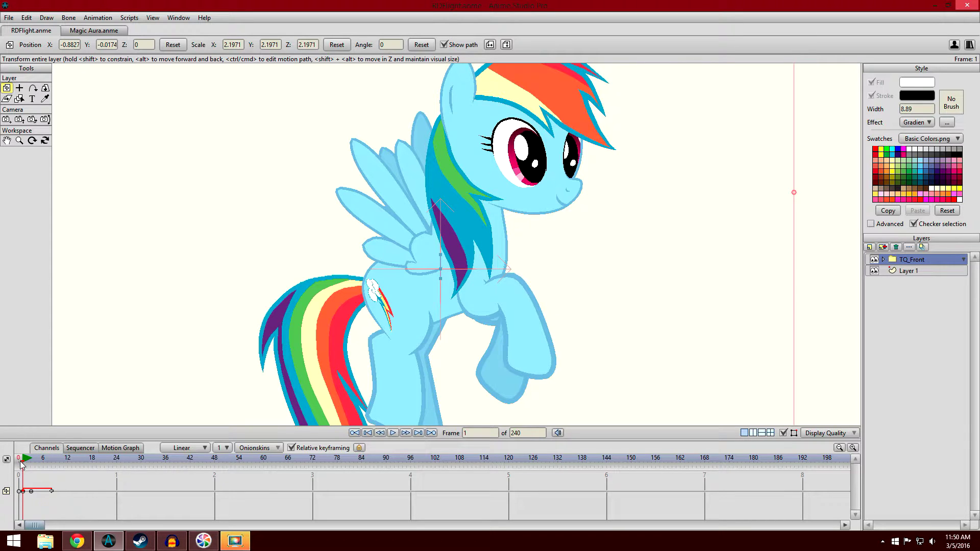
{"action": "scroll", "coordinate": [394, 281], "scroll_direction": "up", "scroll_amount": 4}
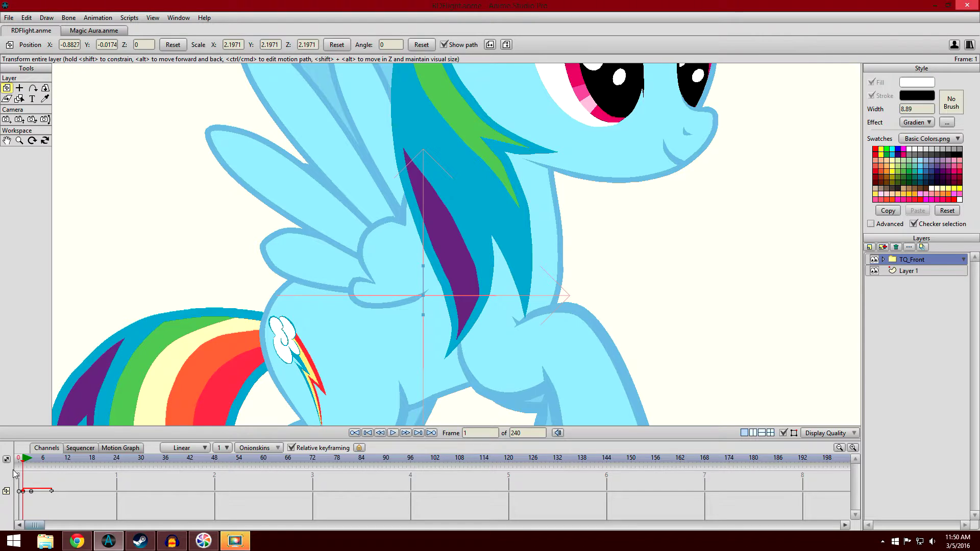
{"action": "left_click", "coordinate": [27, 463]}
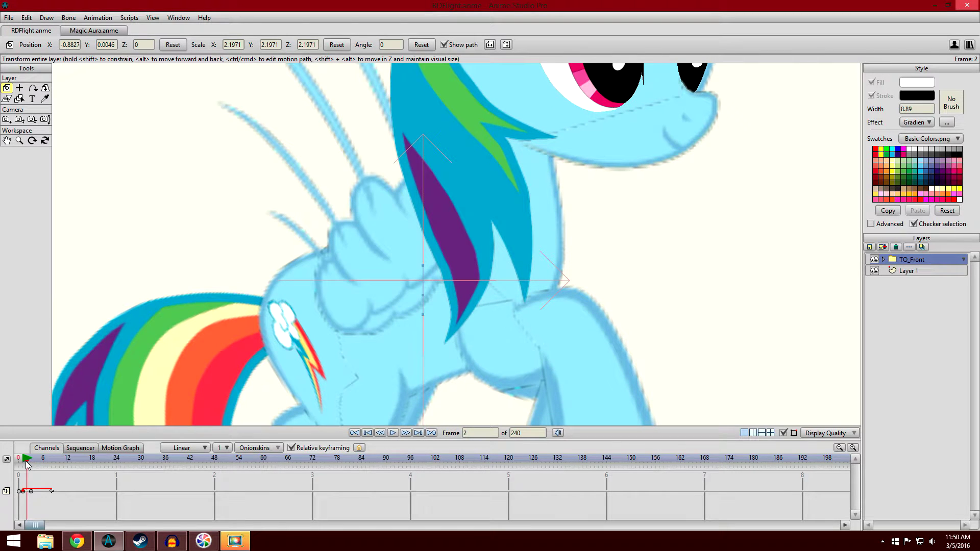
{"action": "left_click_drag", "start_coordinate": [27, 462], "coordinate": [32, 463]}
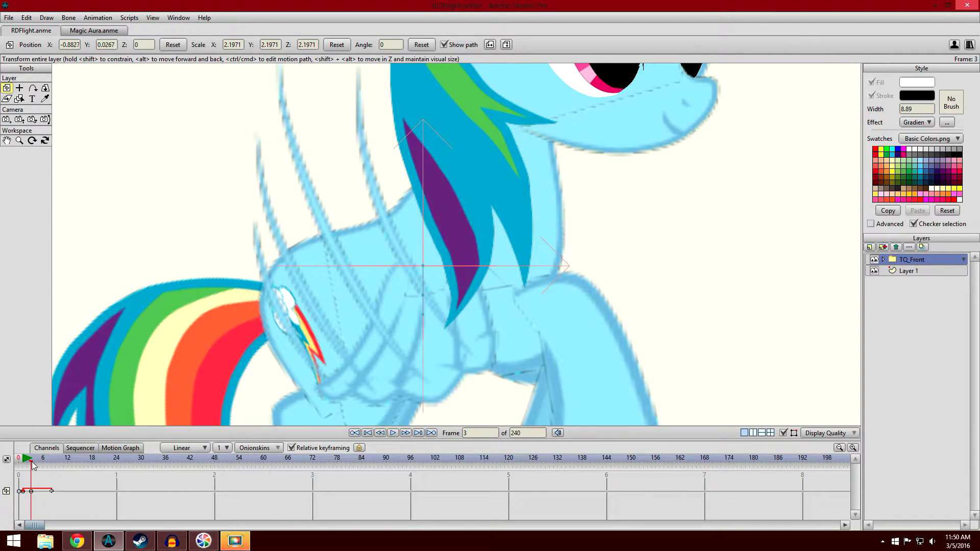
{"action": "scroll", "coordinate": [238, 329], "scroll_direction": "down", "scroll_amount": 1}
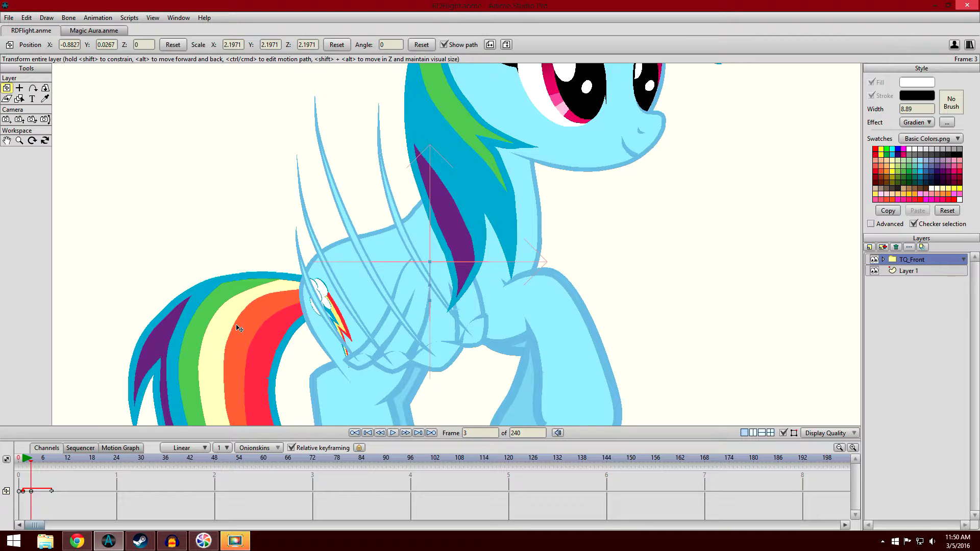
- Scrub through frames 4 to 8 to examine the rest of the TQ_Front group's vertical motion, and return to frame 1
{"action": "left_click", "coordinate": [37, 464]}
{"action": "left_click_drag", "start_coordinate": [36, 464], "coordinate": [45, 467]}
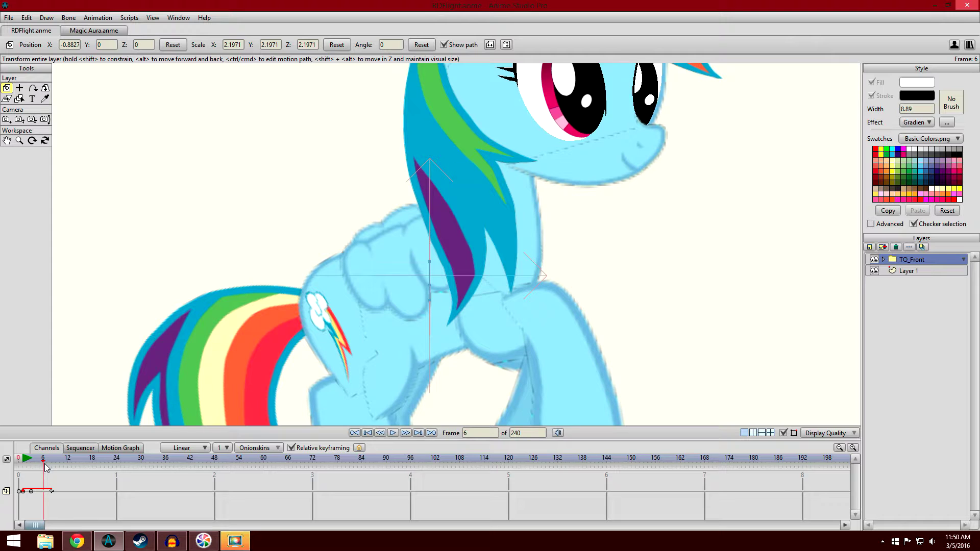
{"action": "left_click_drag", "start_coordinate": [44, 468], "coordinate": [52, 473]}
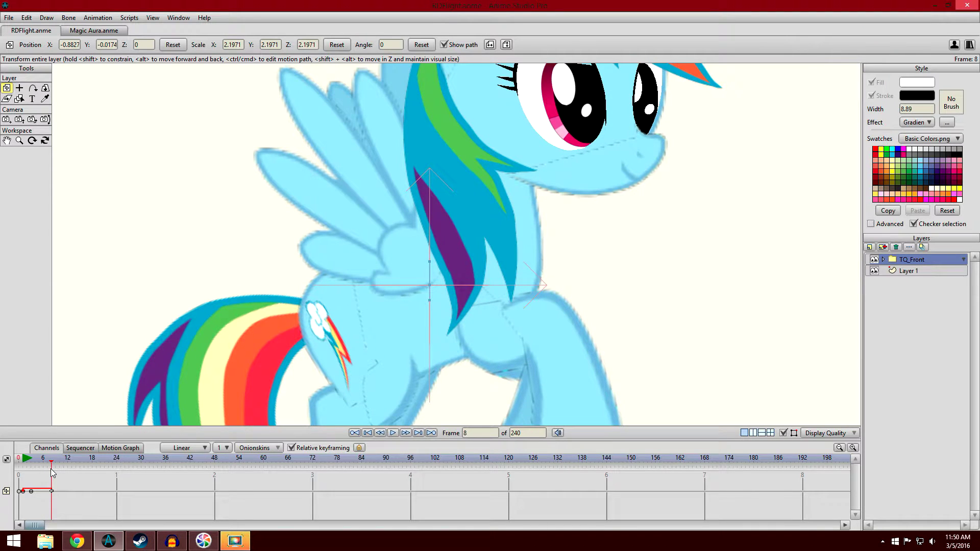
{"action": "left_click_drag", "start_coordinate": [53, 473], "coordinate": [24, 481]}
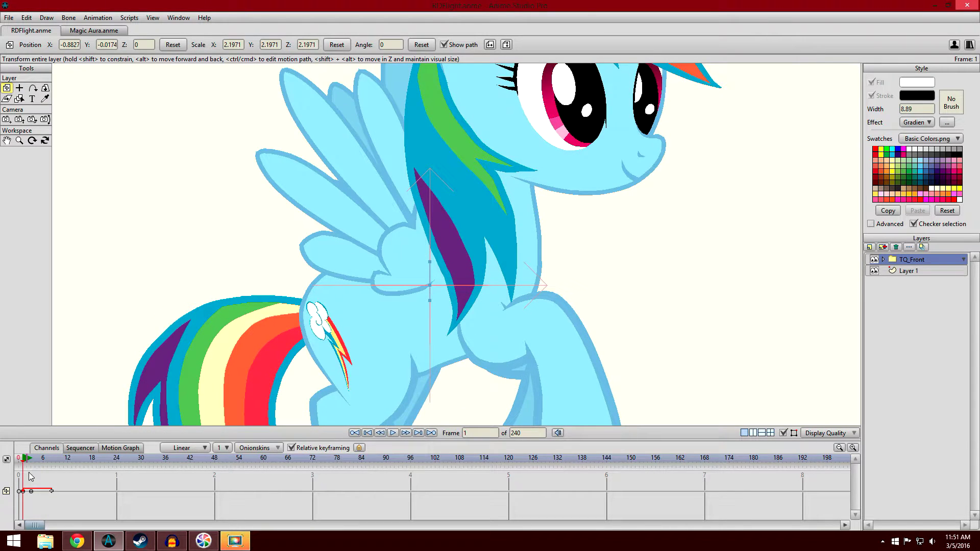
- Scrub from frame 1 to frame 3 to review the body's movement with the wings, and return to frame 0
{"action": "scroll", "coordinate": [225, 319], "scroll_direction": "down", "scroll_amount": 2}
{"action": "left_click_drag", "start_coordinate": [267, 271], "coordinate": [249, 292]}
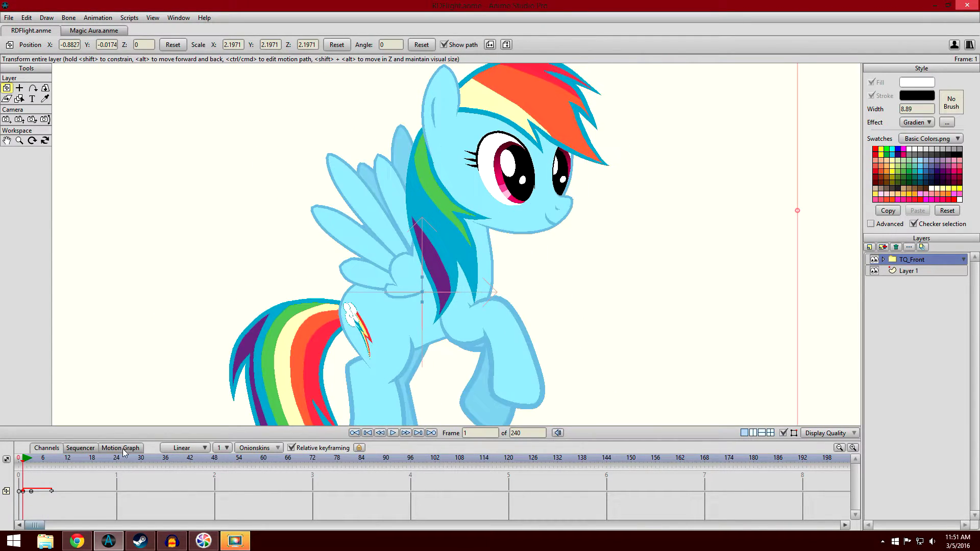
{"action": "left_click_drag", "start_coordinate": [24, 462], "coordinate": [30, 463]}
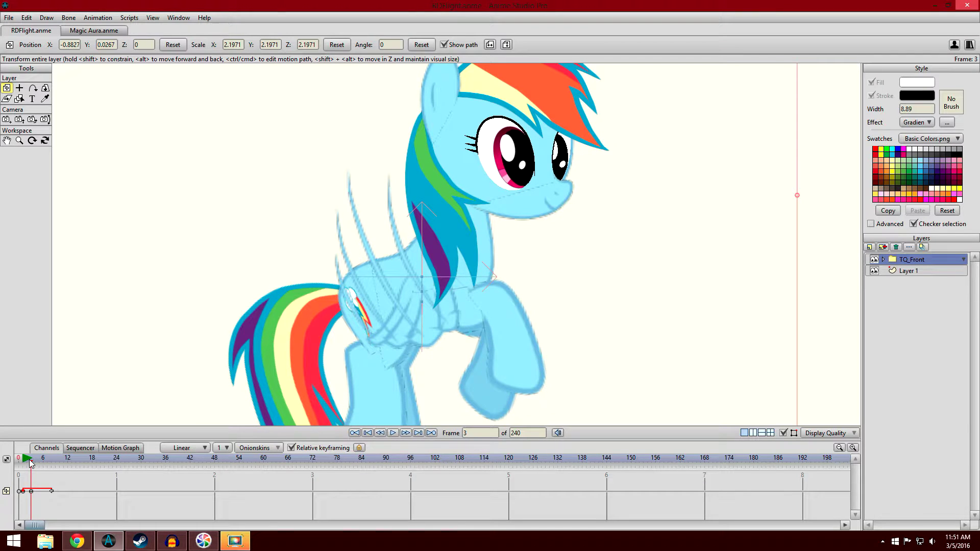
{"action": "mouse_move", "coordinate": [30, 463]}
{"action": "left_mouse_down"}
{"action": "mouse_move", "coordinate": [114, 467]}
{"action": "mouse_move", "coordinate": [19, 469]}
{"action": "left_mouse_up"}
- Expand the TQ_Front group and select the Wing_Back layer near the end of its layer list
{"action": "scroll", "coordinate": [118, 364], "scroll_direction": "down", "scroll_amount": 3}
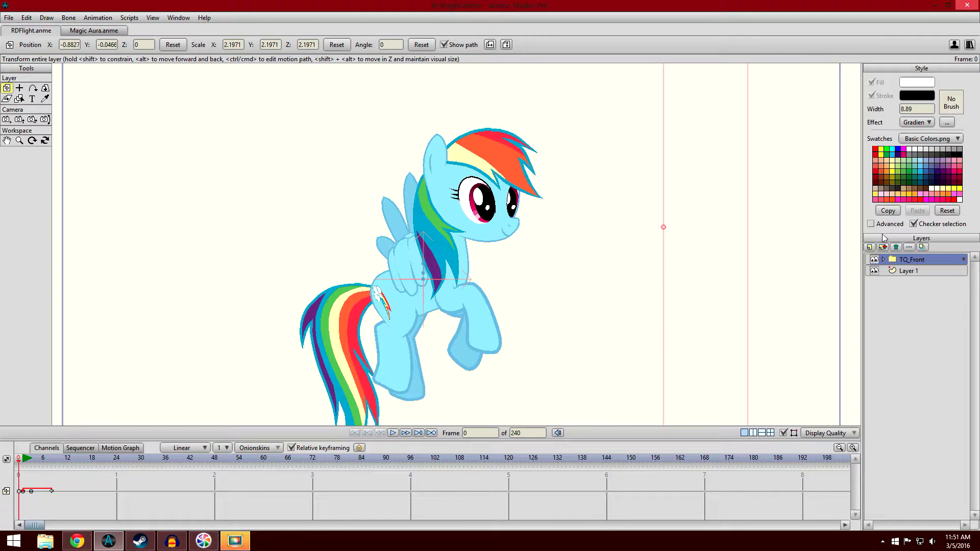
{"action": "left_click", "coordinate": [884, 260]}
{"action": "scroll", "coordinate": [933, 270], "scroll_direction": "down", "scroll_amount": 1}
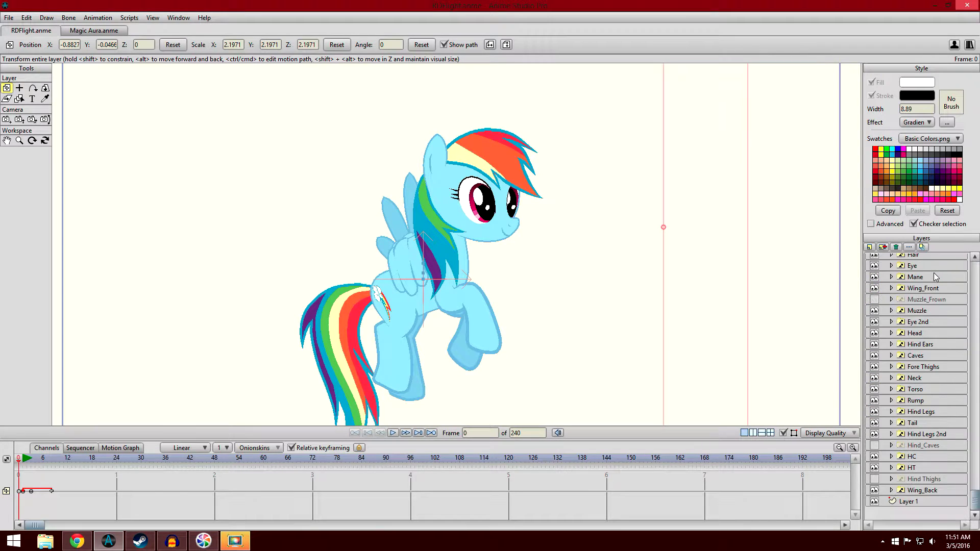
{"action": "left_click", "coordinate": [929, 490]}
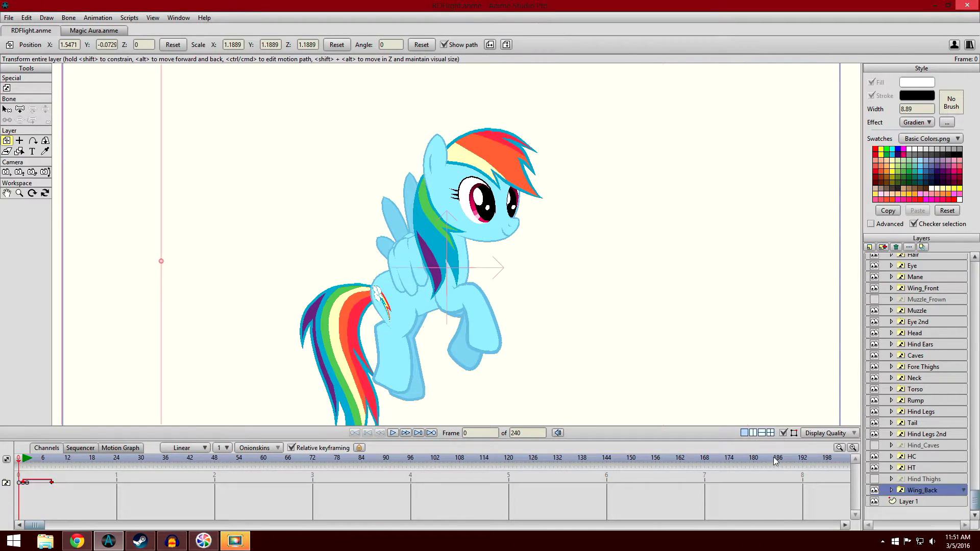
- Step through frames 1 and 2 and on to frame 8 to examine the Wing_Back layer's keyframes
{"action": "left_click", "coordinate": [23, 461]}
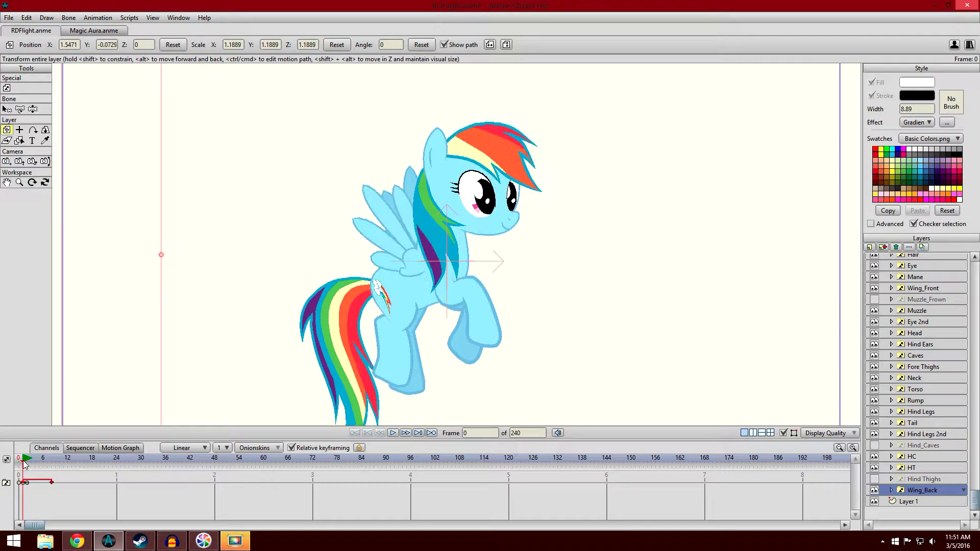
{"action": "left_click", "coordinate": [23, 461]}
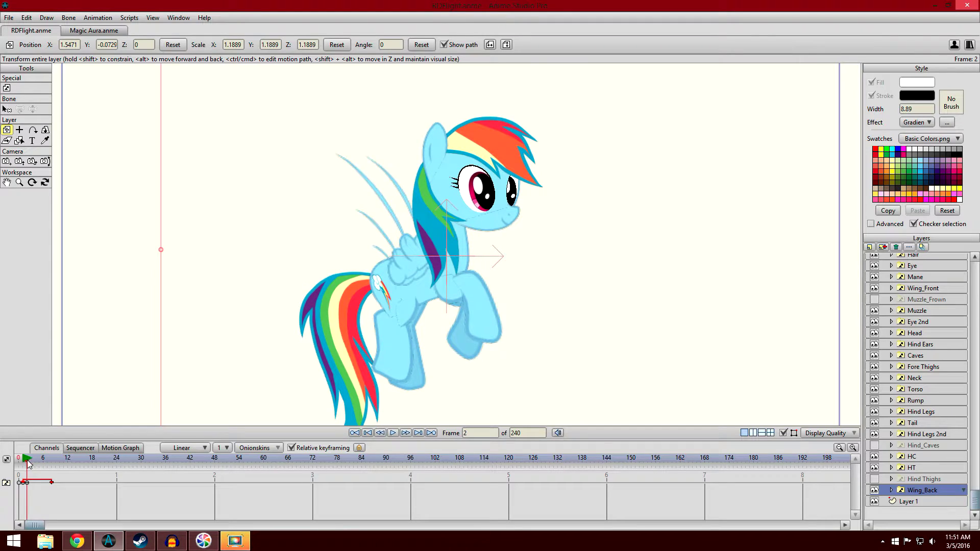
{"action": "left_click", "coordinate": [49, 461]}
{"action": "mouse_move", "coordinate": [49, 460]}
{"action": "left_mouse_down"}
{"action": "mouse_move", "coordinate": [23, 455]}
{"action": "mouse_move", "coordinate": [51, 455]}
{"action": "left_mouse_up"}
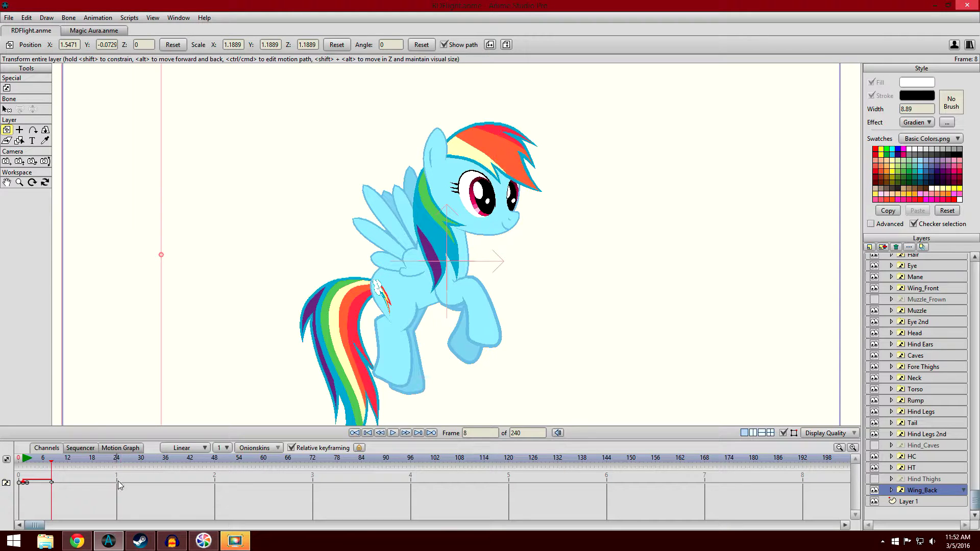
{"action": "scroll", "coordinate": [907, 313], "scroll_direction": "up", "scroll_amount": 2}
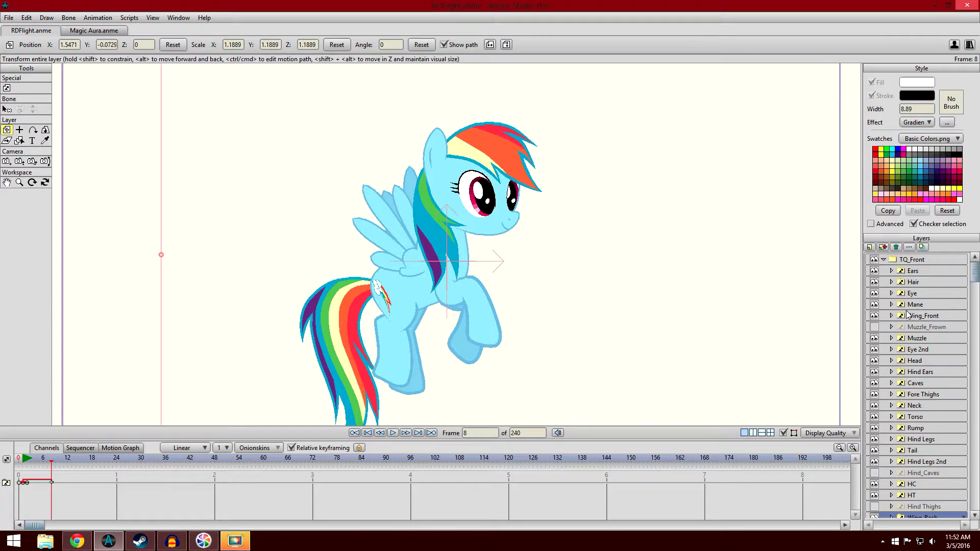
- Collapse the TQ_Front group, switch to the Magic Aura.anme document and frame the pony's glowing horn
{"action": "left_click", "coordinate": [884, 258]}
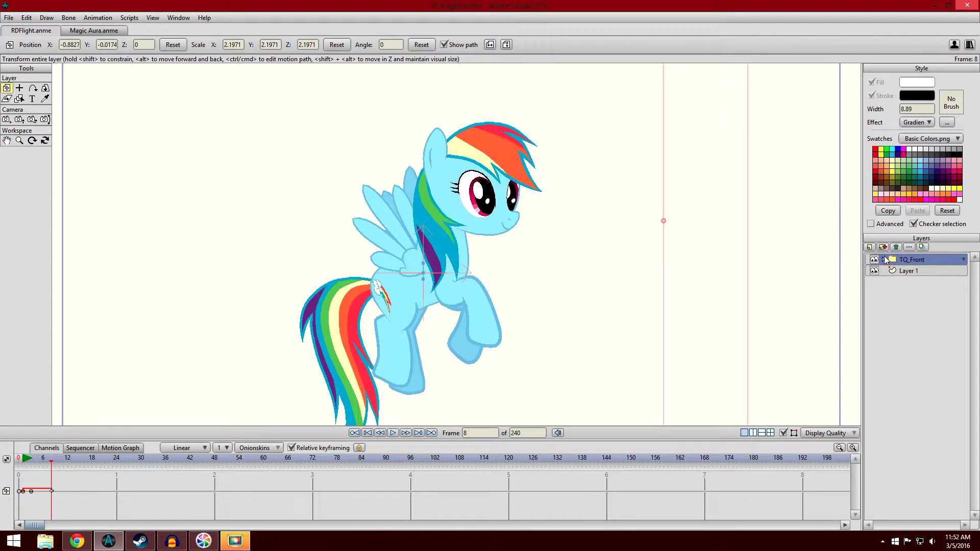
{"action": "left_click", "coordinate": [83, 30]}
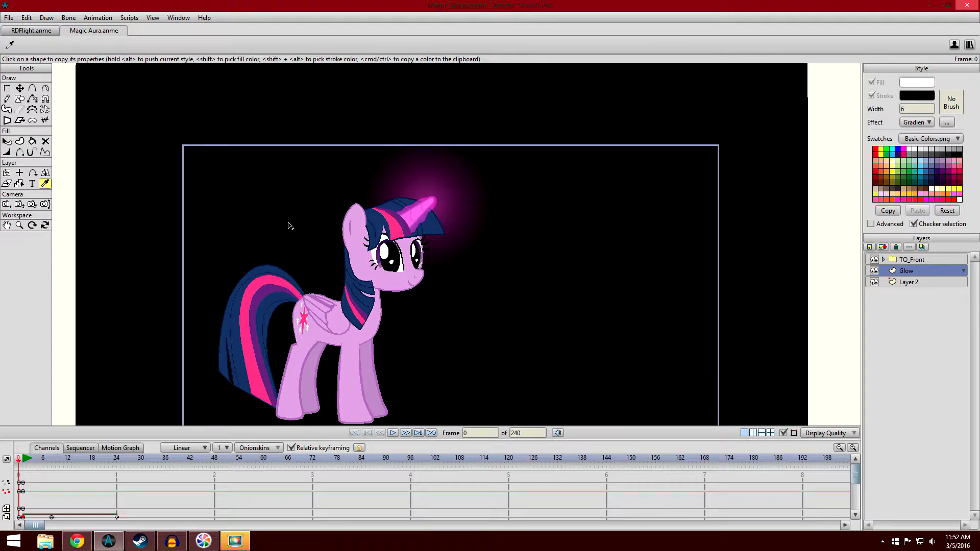
{"action": "scroll", "coordinate": [286, 190], "scroll_direction": "up", "scroll_amount": 3}
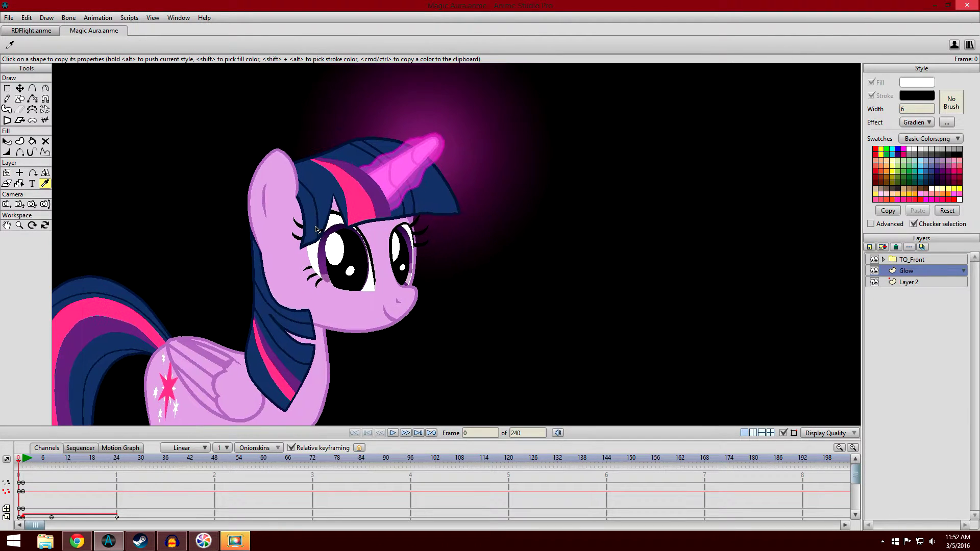
{"action": "scroll", "coordinate": [305, 228], "scroll_direction": "down", "scroll_amount": 2}
{"action": "scroll", "coordinate": [305, 227], "scroll_direction": "up", "scroll_amount": 5}
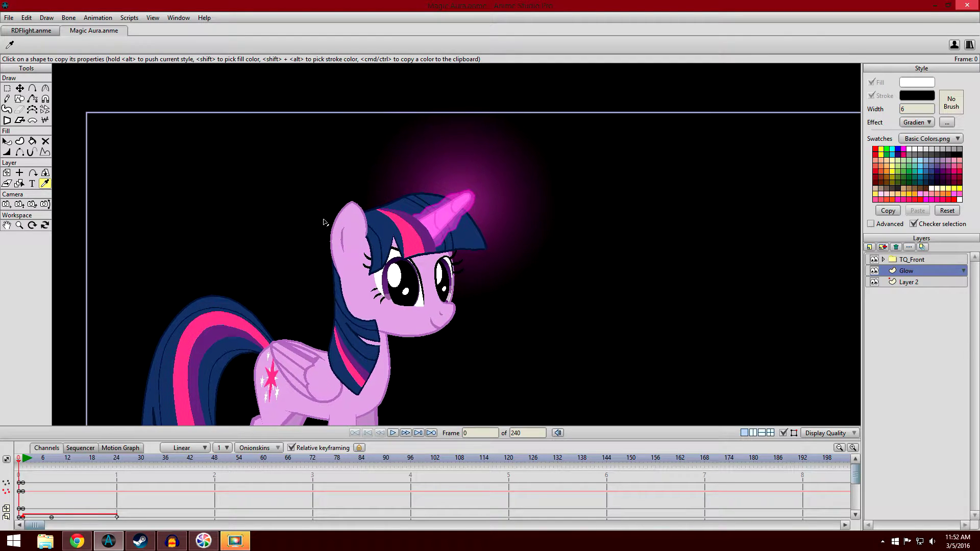
{"action": "scroll", "coordinate": [296, 170], "scroll_direction": "up", "scroll_amount": 3}
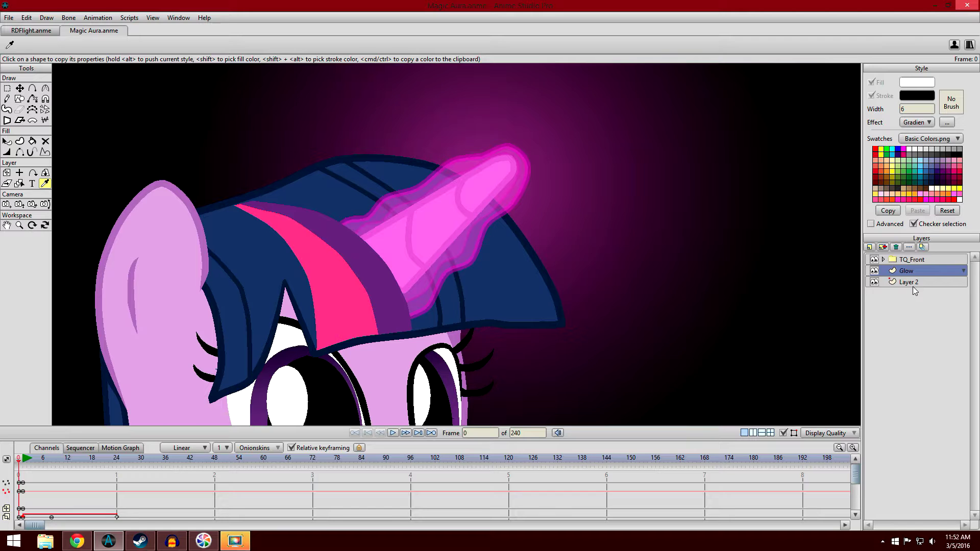
- Expand the TQ_Front group and select the Base layer inside its Magic group
{"action": "left_click", "coordinate": [884, 258]}
{"action": "left_click", "coordinate": [883, 258]}
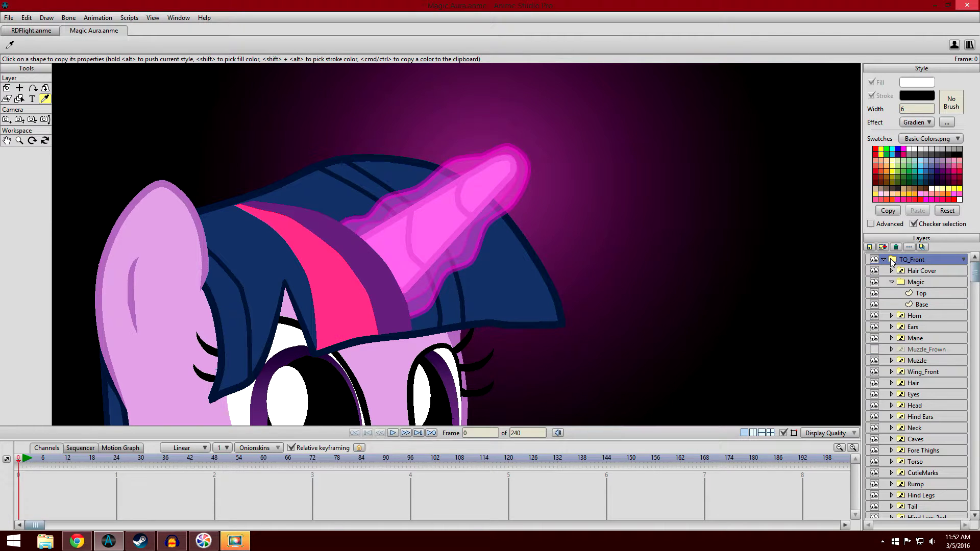
{"action": "left_click", "coordinate": [911, 282]}
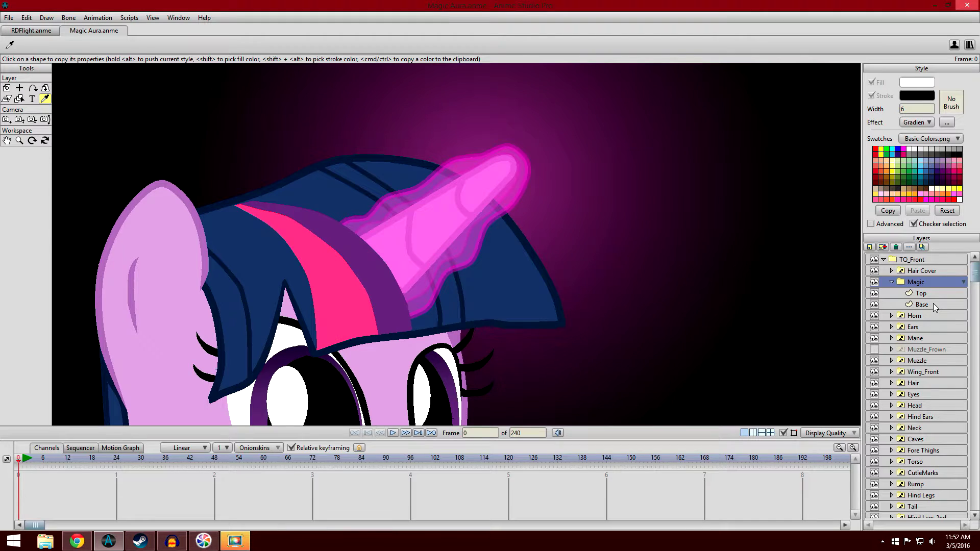
{"action": "left_click", "coordinate": [933, 303]}
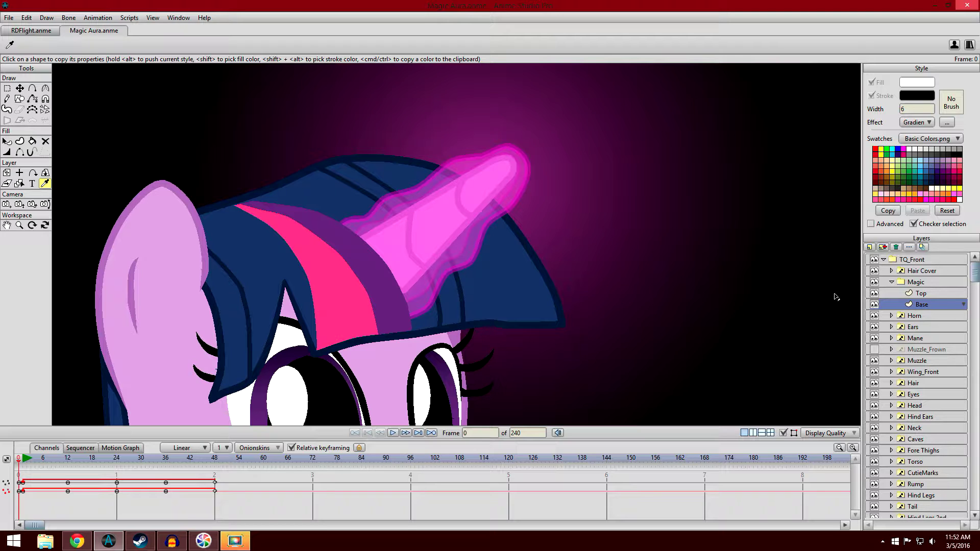
- Go to frame 1 and compare the keyframes of the Magic group's Top and Base layers, ending on Base
{"action": "scroll", "coordinate": [582, 245], "scroll_direction": "up", "scroll_amount": 5}
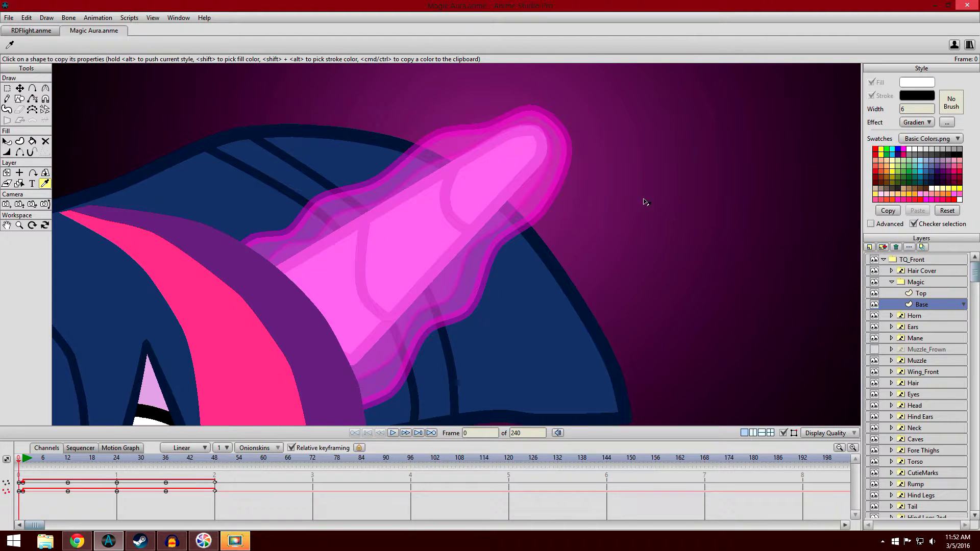
{"action": "left_click", "coordinate": [23, 462]}
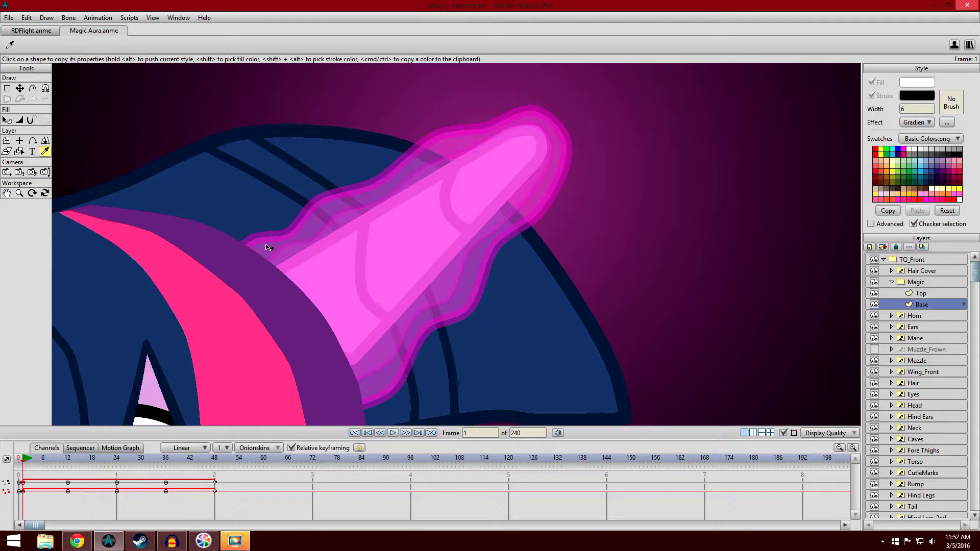
{"action": "left_click", "coordinate": [935, 292]}
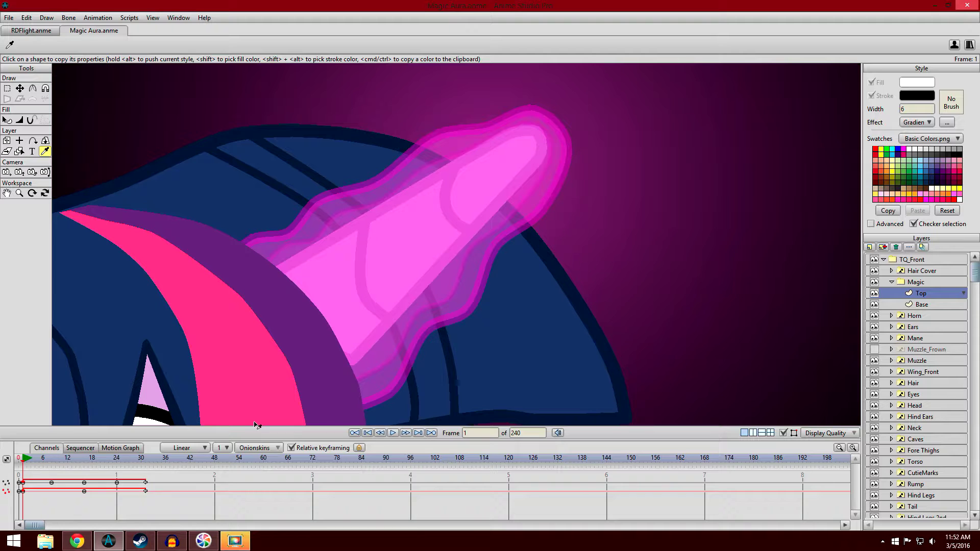
{"action": "left_click", "coordinate": [923, 305]}
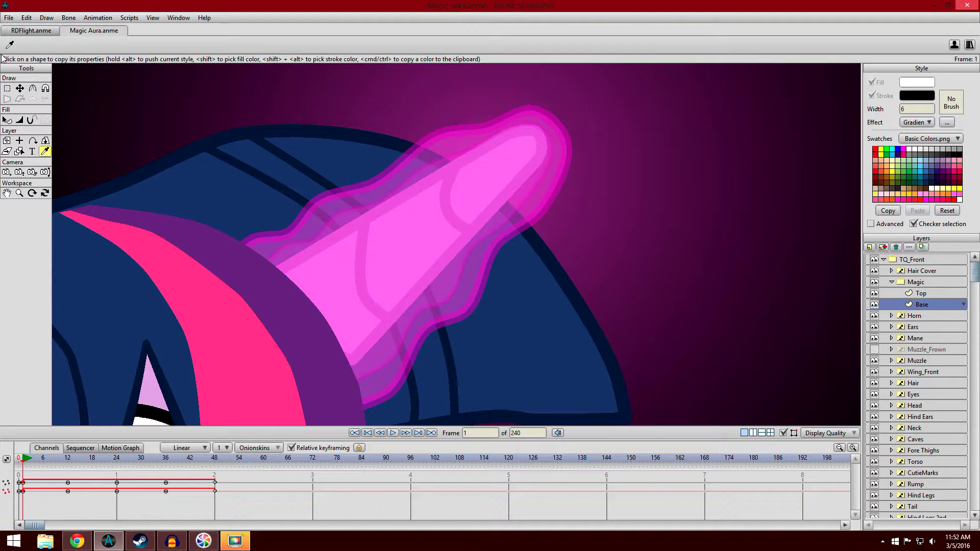
- Activate Select Points and check the default interpolation and the interpolation options of the Base layer's last keyframe at frame 48
{"action": "left_click", "coordinate": [7, 88]}
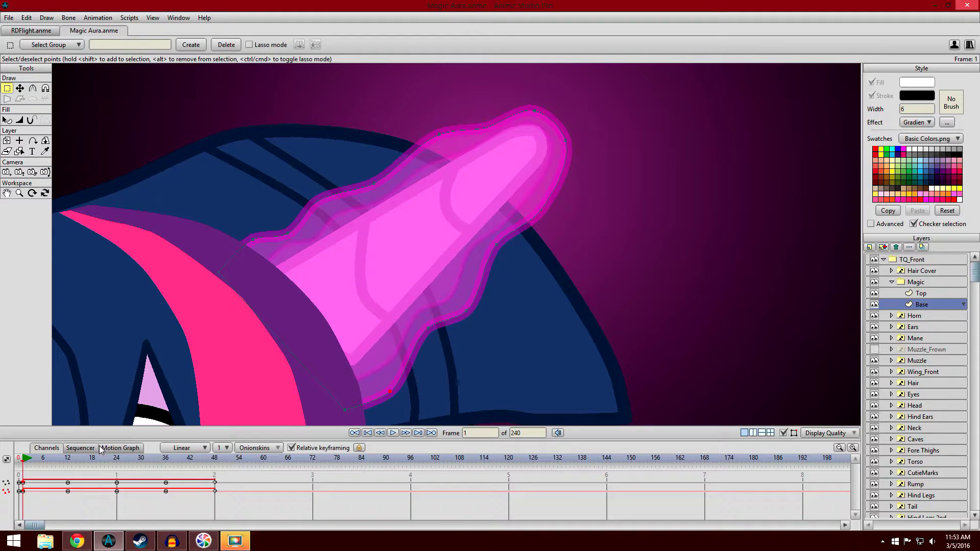
{"action": "left_click", "coordinate": [189, 452]}
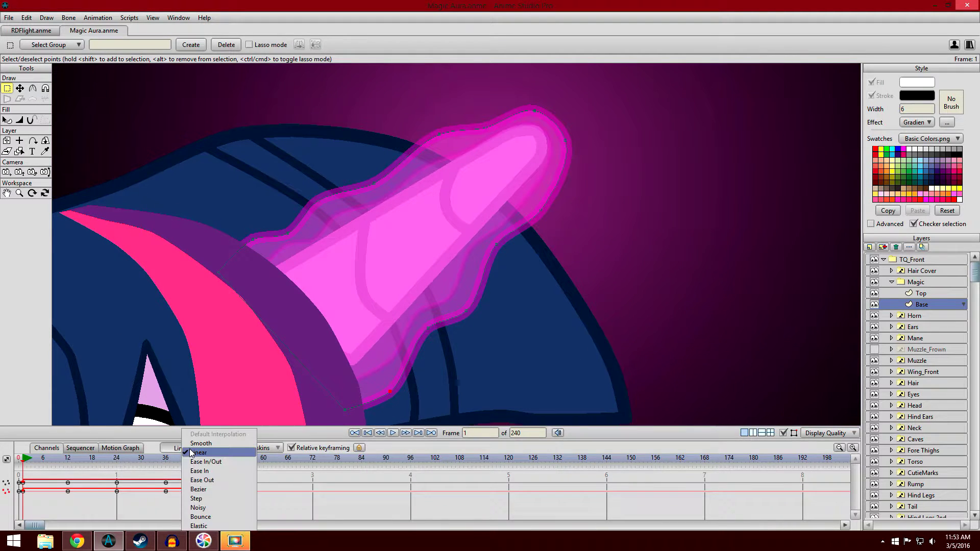
{"action": "left_click", "coordinate": [263, 441]}
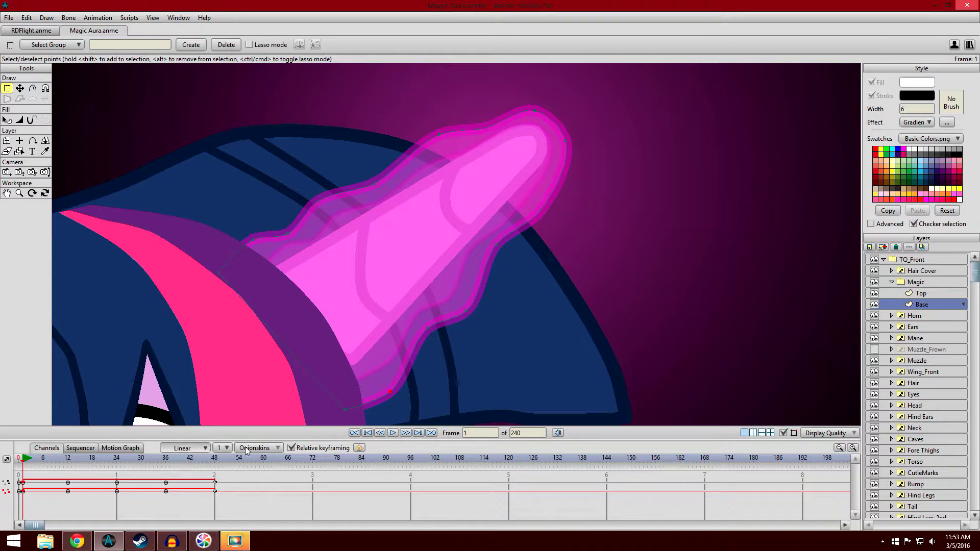
{"action": "right_click", "coordinate": [214, 485]}
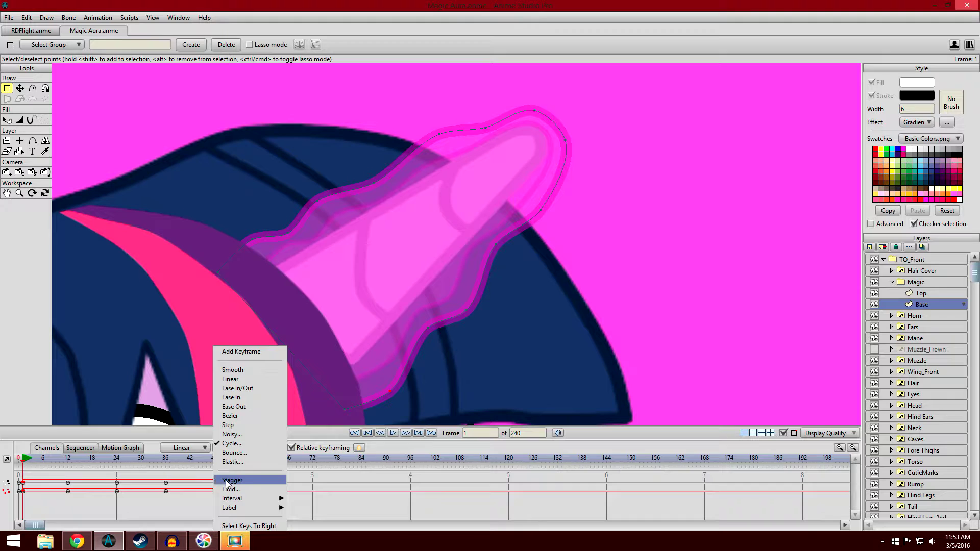
{"action": "left_click", "coordinate": [313, 507]}
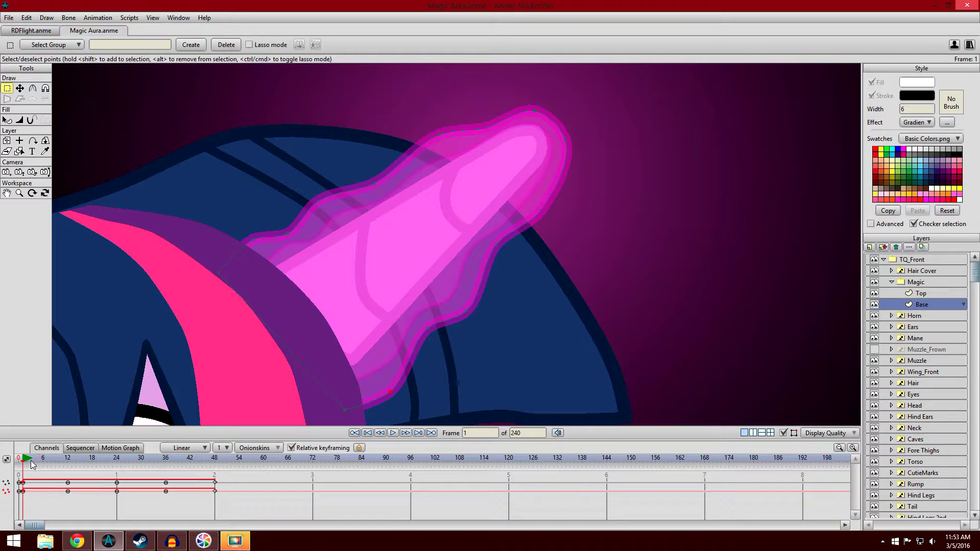
- Scrub between frames 1 and 12 and on to frame 23 to examine how the Base aura ripples, and return to frame 1
{"action": "left_click_drag", "start_coordinate": [30, 462], "coordinate": [69, 464]}
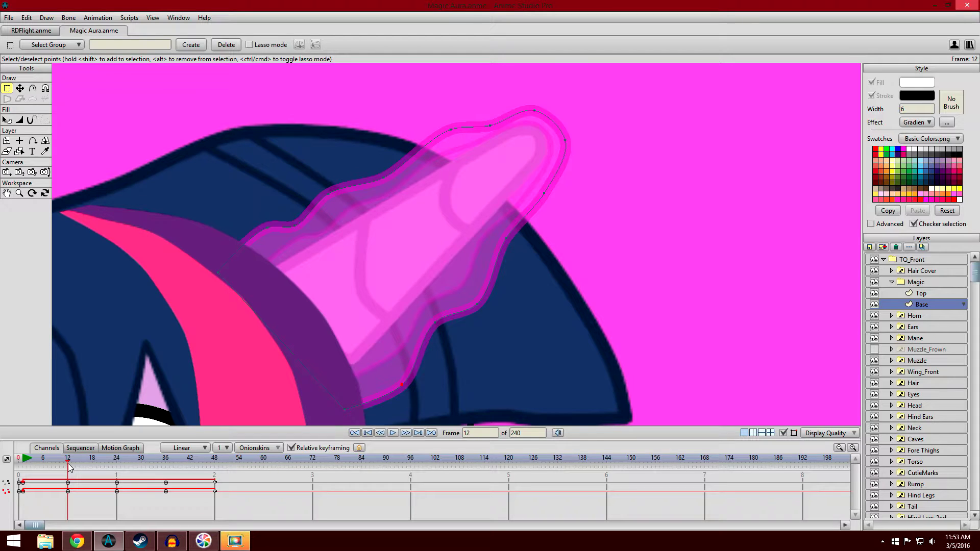
{"action": "left_click_drag", "start_coordinate": [68, 466], "coordinate": [40, 458]}
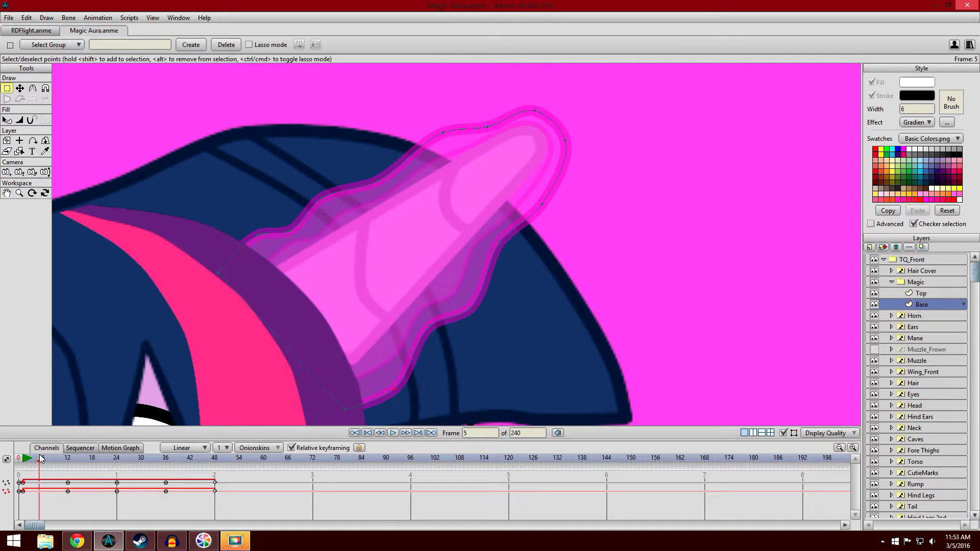
{"action": "left_click_drag", "start_coordinate": [41, 459], "coordinate": [24, 460]}
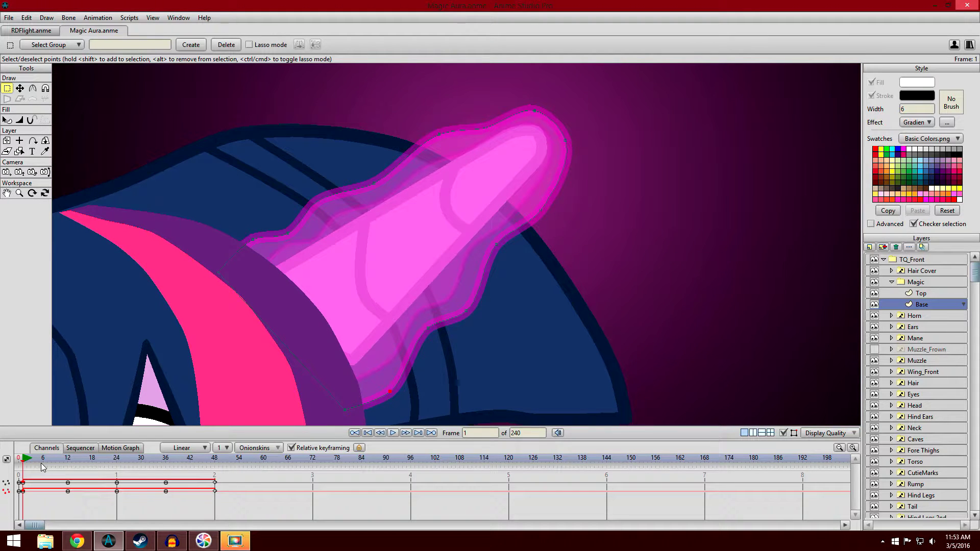
{"action": "left_click", "coordinate": [28, 461]}
{"action": "left_click_drag", "start_coordinate": [29, 461], "coordinate": [25, 462]}
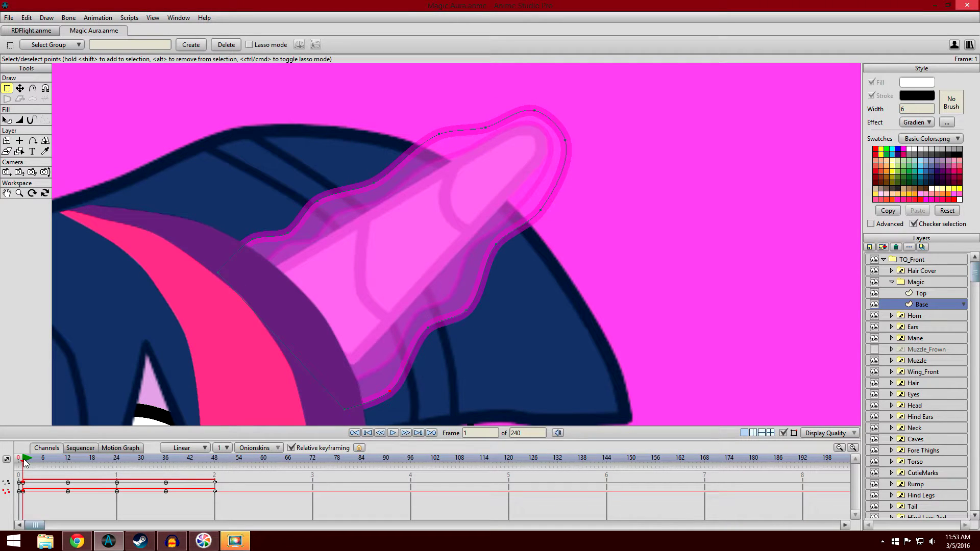
{"action": "left_click_drag", "start_coordinate": [25, 462], "coordinate": [114, 470]}
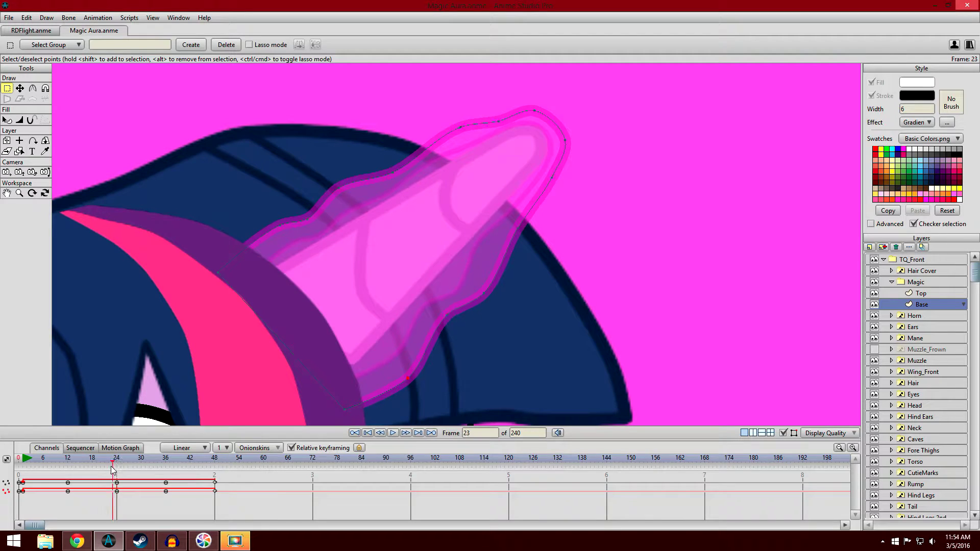
{"action": "key", "text": "ctrl+shift+Left"}
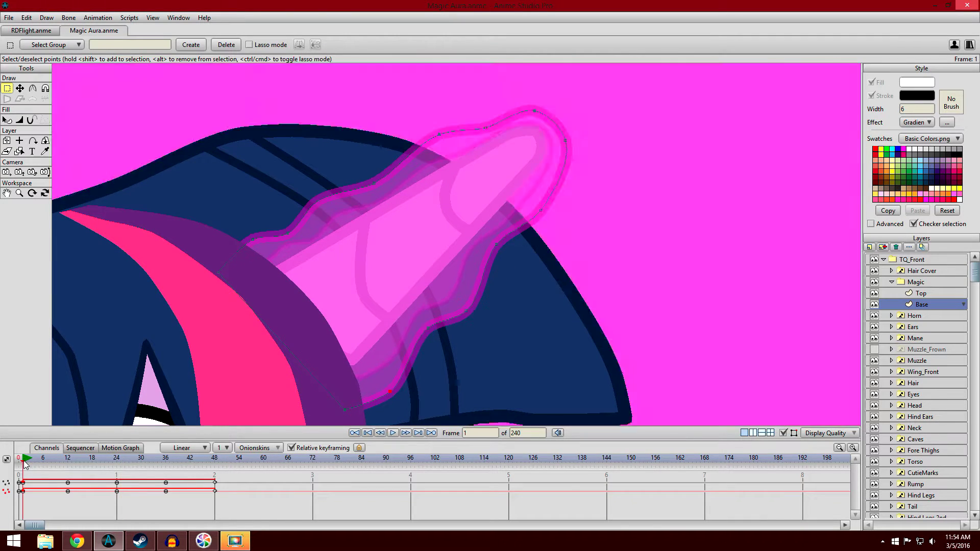
- Step back and forth through the Base layer's keyframes at frames 12, 24 and 36 to compare aura shapes, and return to frame 1
{"action": "scroll", "coordinate": [285, 250], "scroll_direction": "up", "scroll_amount": 1}
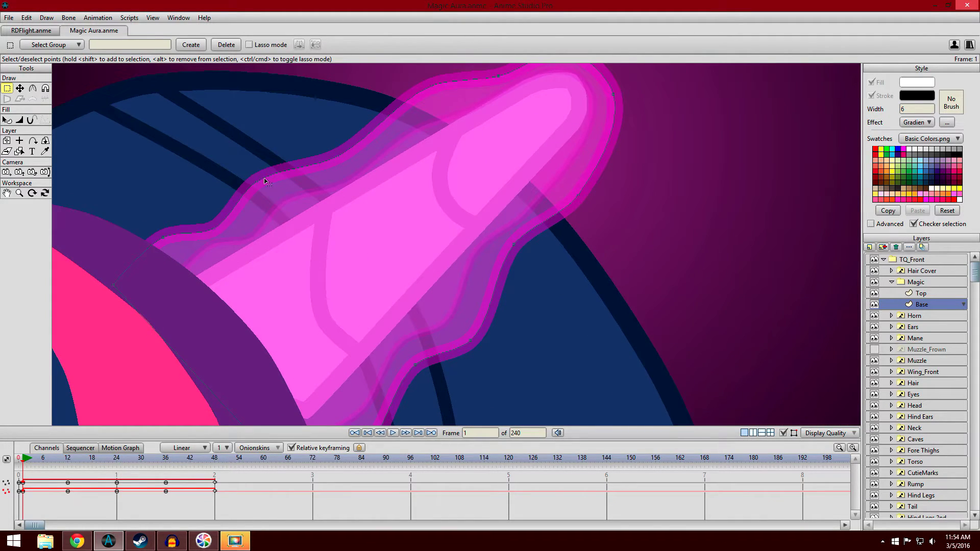
{"action": "left_click", "coordinate": [69, 461]}
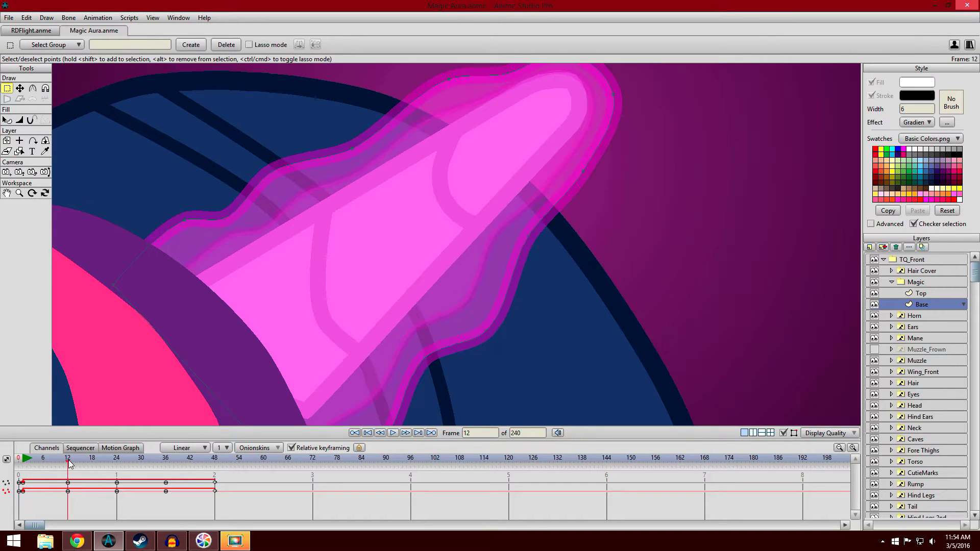
{"action": "left_click", "coordinate": [117, 462]}
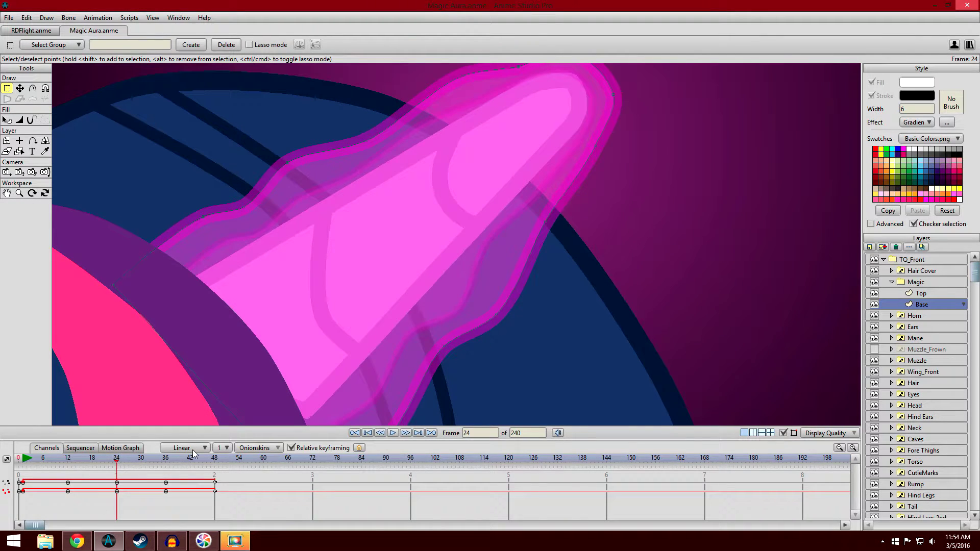
{"action": "scroll", "coordinate": [173, 393], "scroll_direction": "down", "scroll_amount": 1}
{"action": "left_click", "coordinate": [68, 461]}
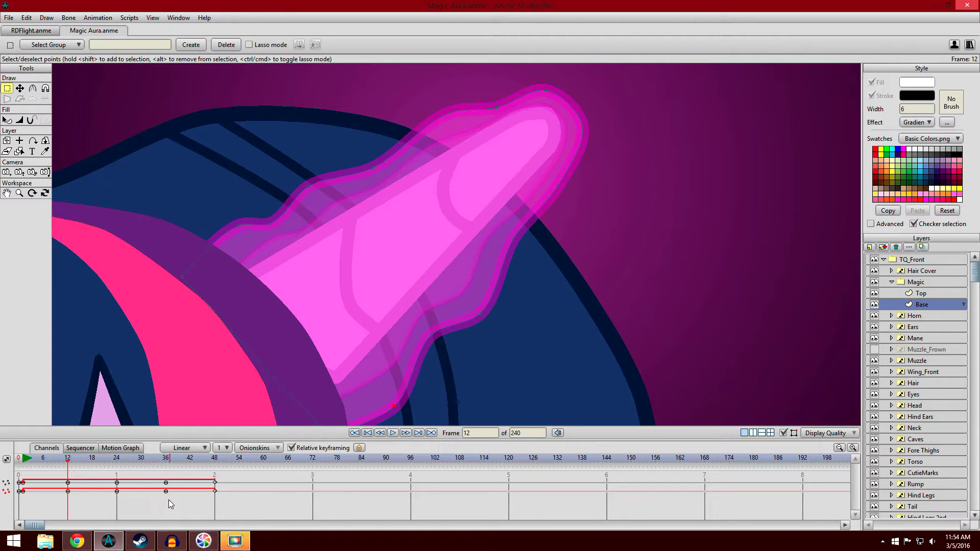
{"action": "left_click", "coordinate": [166, 462]}
{"action": "left_click", "coordinate": [117, 461]}
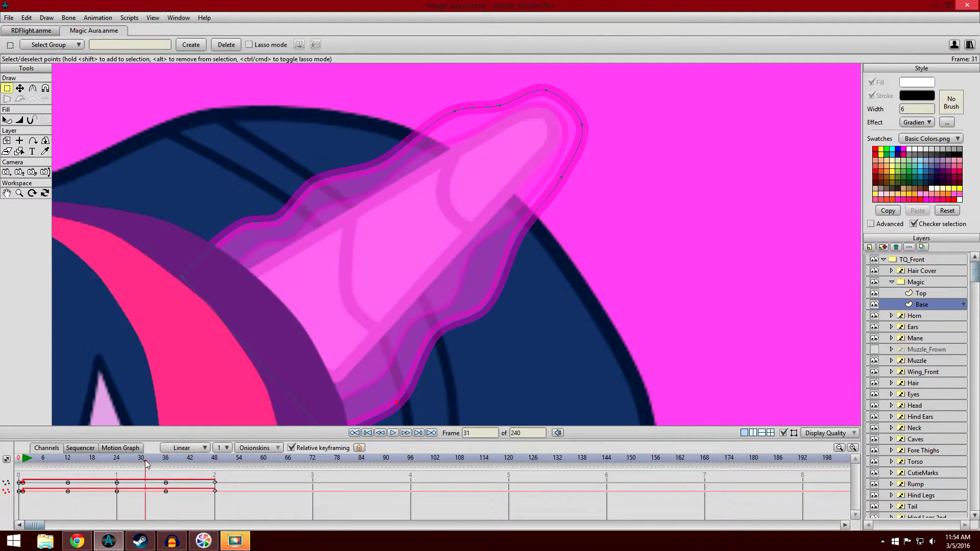
{"action": "left_click", "coordinate": [68, 460]}
{"action": "left_click", "coordinate": [23, 461]}
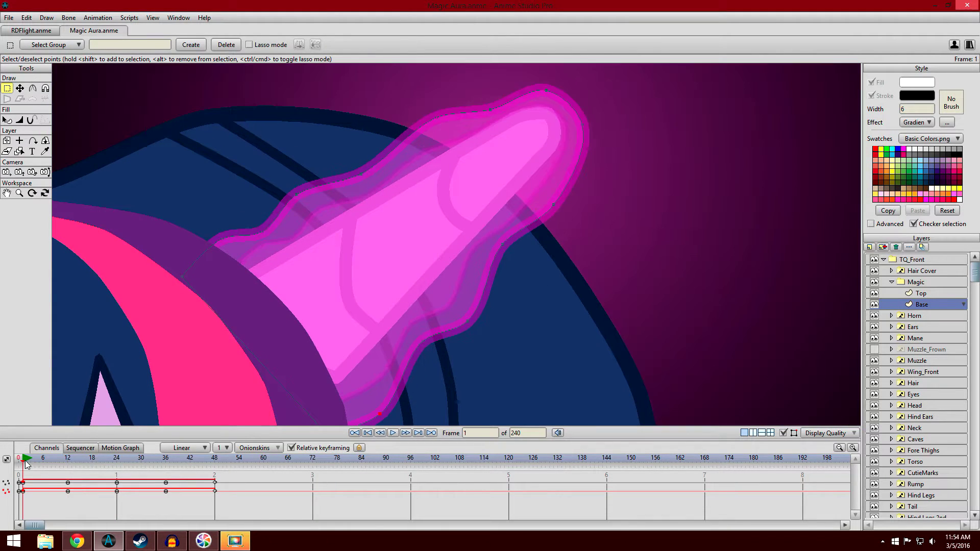
- Review the Base aura at frames 24, 36 and 48, compare frame 48 with frame 1, and end on frame 1
{"action": "left_click", "coordinate": [117, 461]}
{"action": "left_click", "coordinate": [167, 463]}
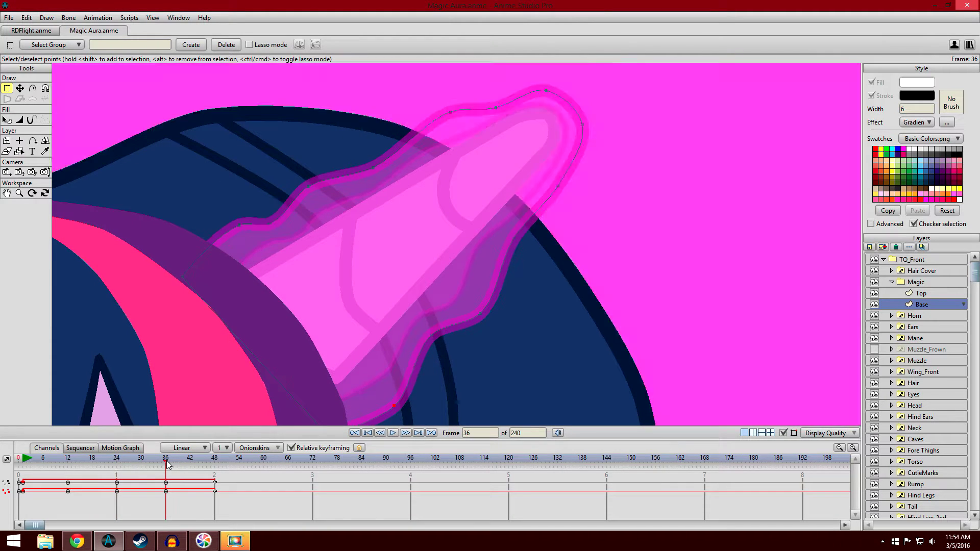
{"action": "left_click", "coordinate": [217, 462]}
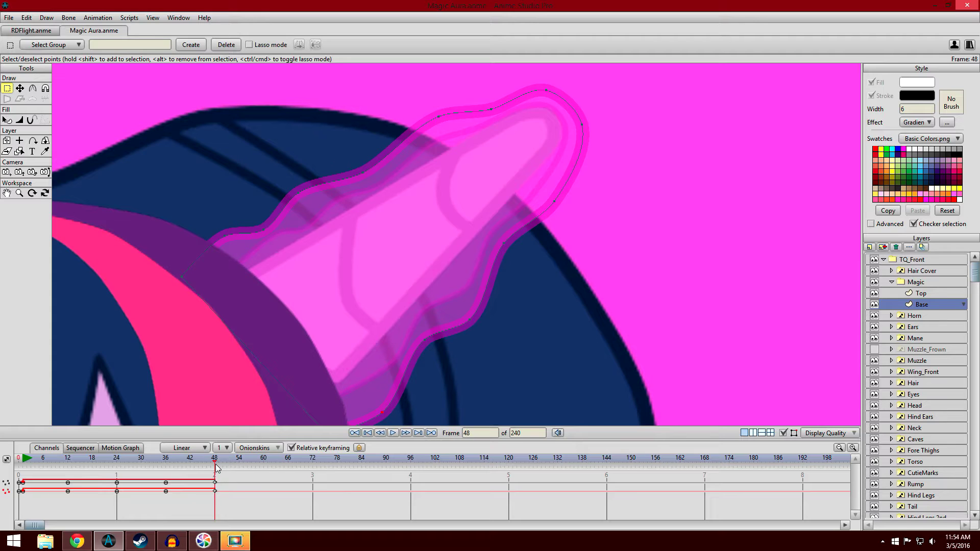
{"action": "left_click", "coordinate": [218, 465]}
{"action": "left_click", "coordinate": [216, 466]}
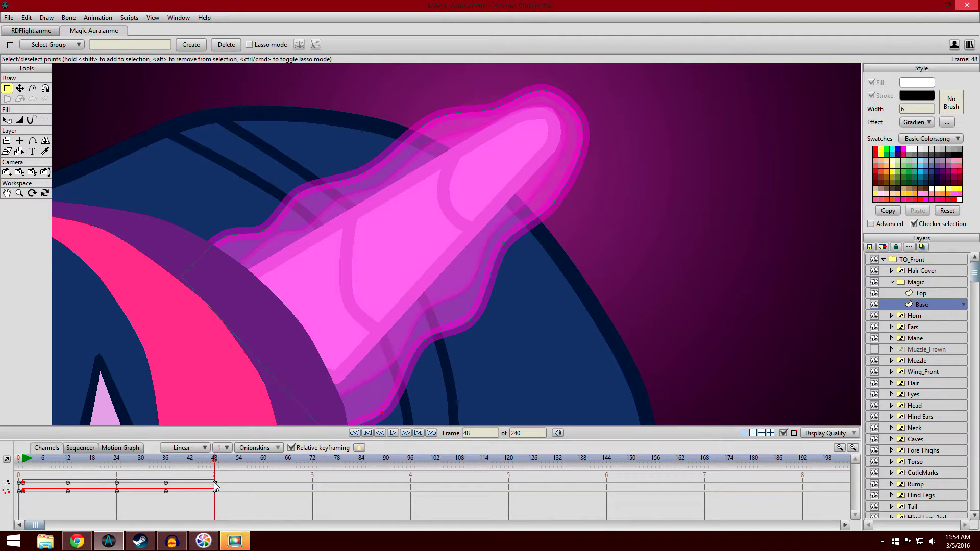
{"action": "left_click", "coordinate": [23, 459]}
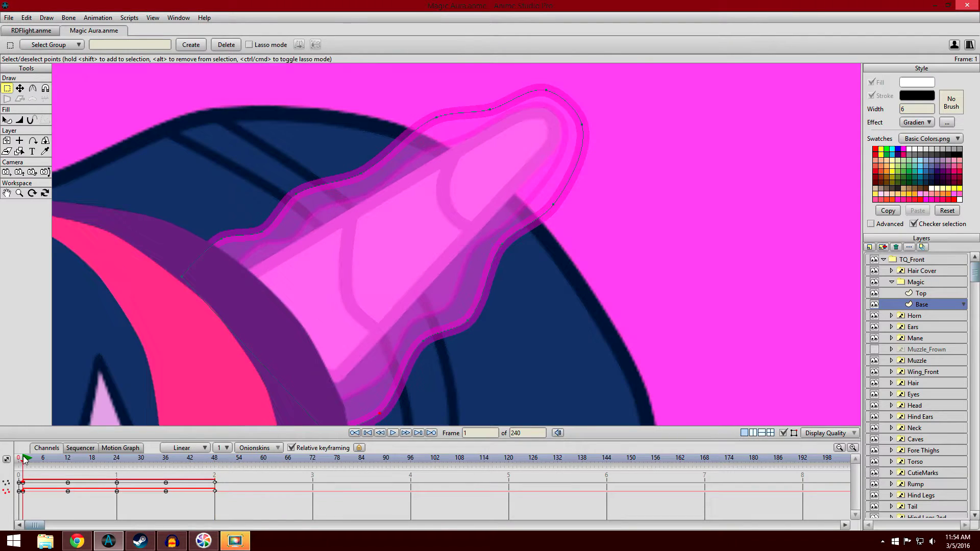
{"action": "left_click", "coordinate": [215, 461]}
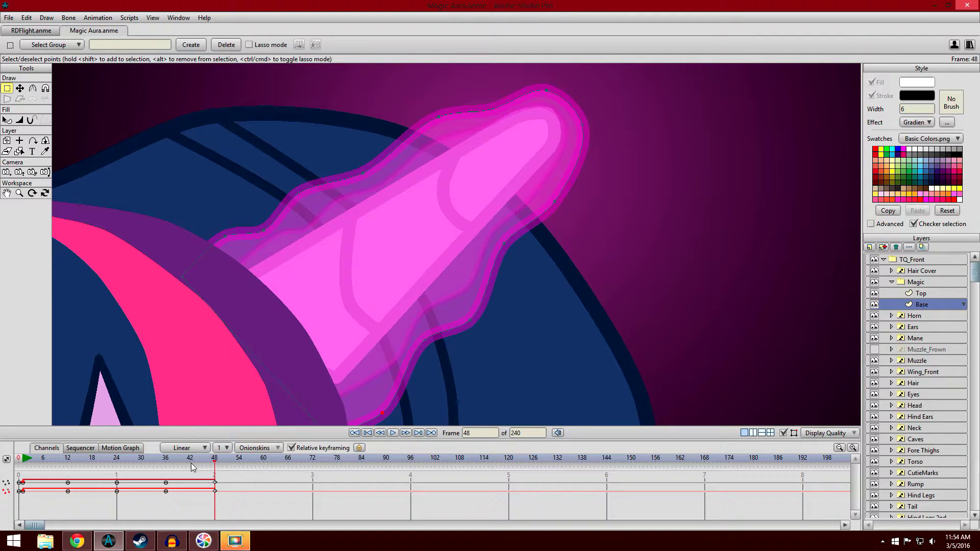
{"action": "left_click", "coordinate": [24, 462]}
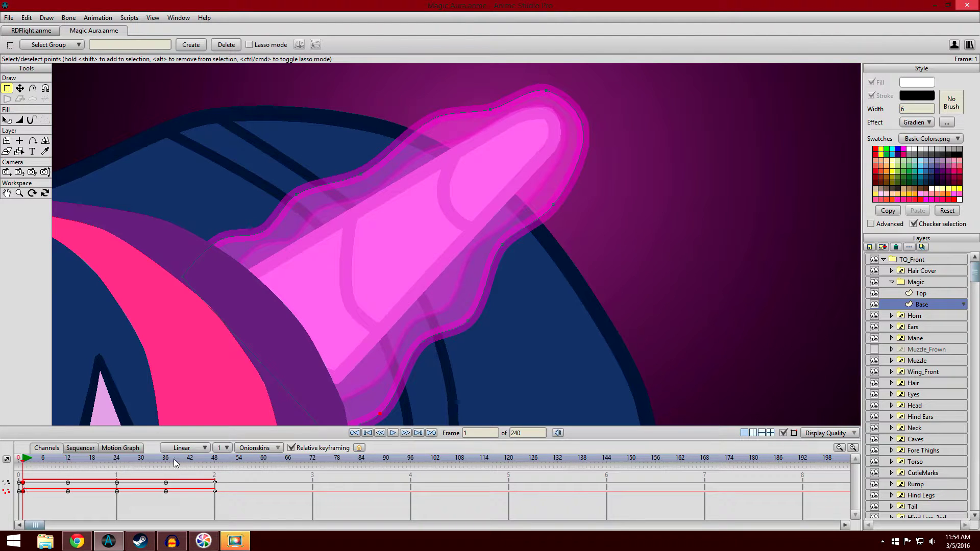
- Try adding Base layer point keyframes at frame 49, delete them again and return to frame 48
{"action": "left_click", "coordinate": [220, 462]}
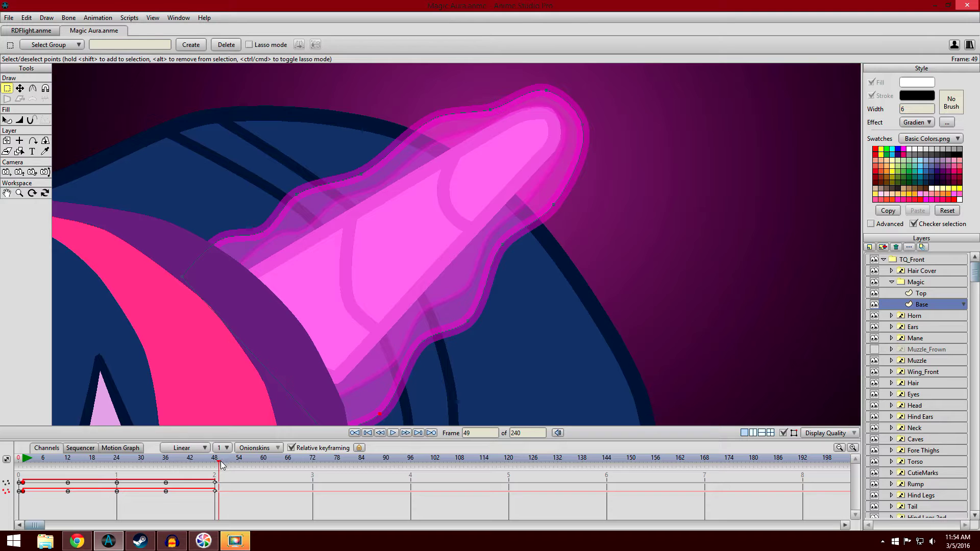
{"action": "key", "text": "ctrl+z"}
{"action": "left_click", "coordinate": [214, 459]}
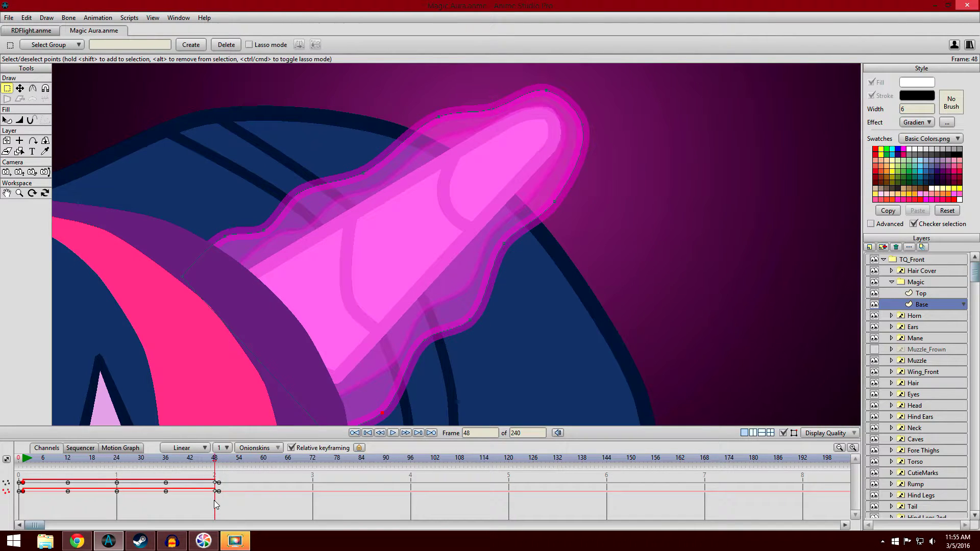
{"action": "left_click", "coordinate": [216, 491]}
{"action": "key", "text": "Delete"}
{"action": "left_click", "coordinate": [216, 463]}
- Scrub the Top layer's keyframes from frame 1 to 31 to examine its cycle, and return to the Base layer at frame 48
{"action": "left_click", "coordinate": [919, 294]}
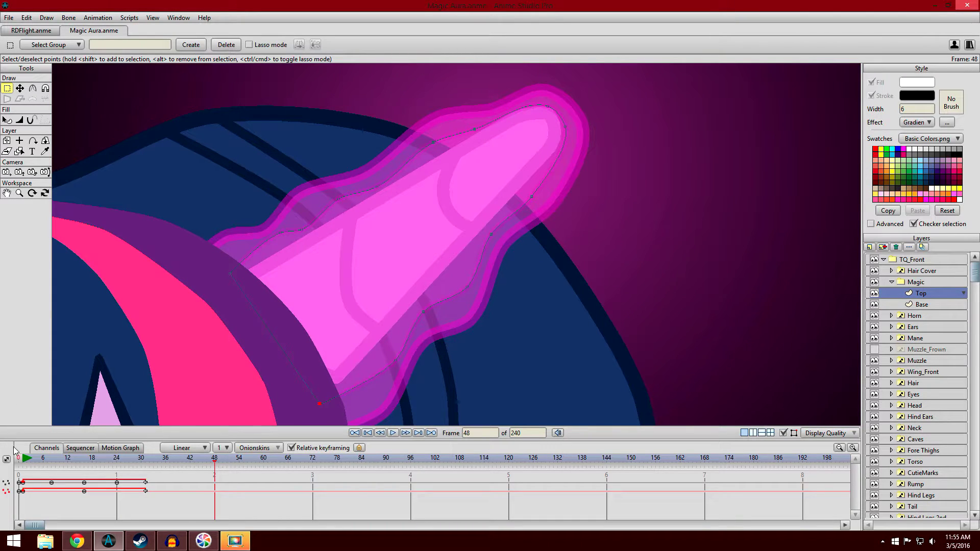
{"action": "left_click", "coordinate": [24, 460]}
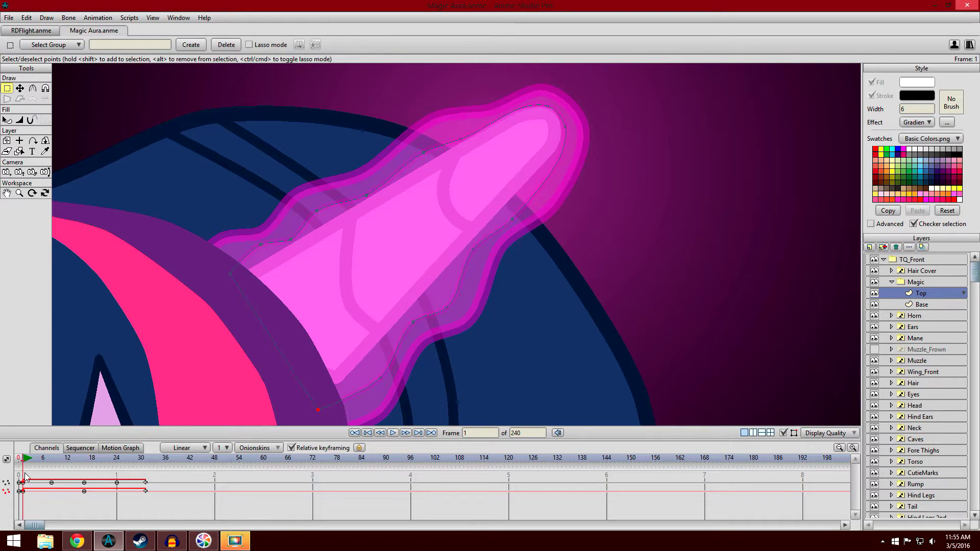
{"action": "left_click_drag", "start_coordinate": [29, 461], "coordinate": [147, 457]}
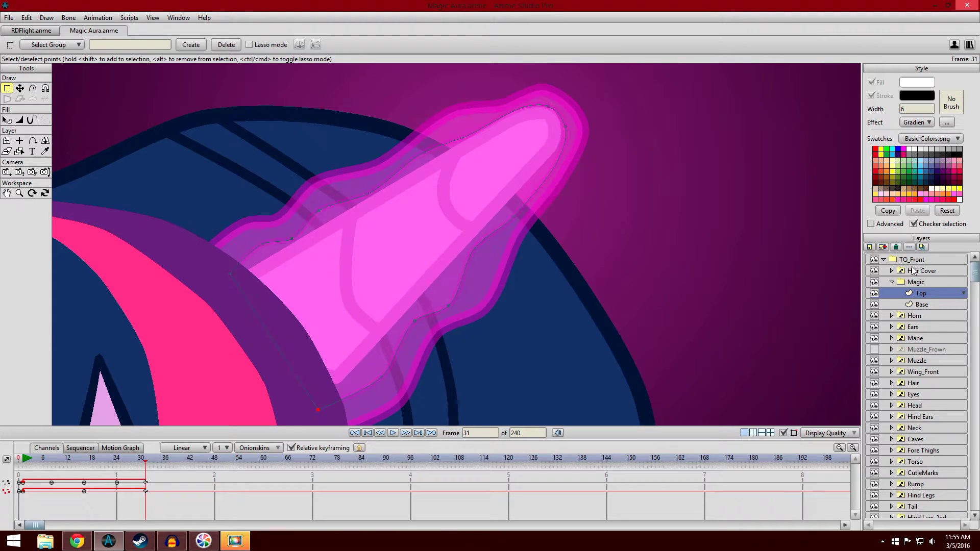
{"action": "left_click", "coordinate": [933, 303]}
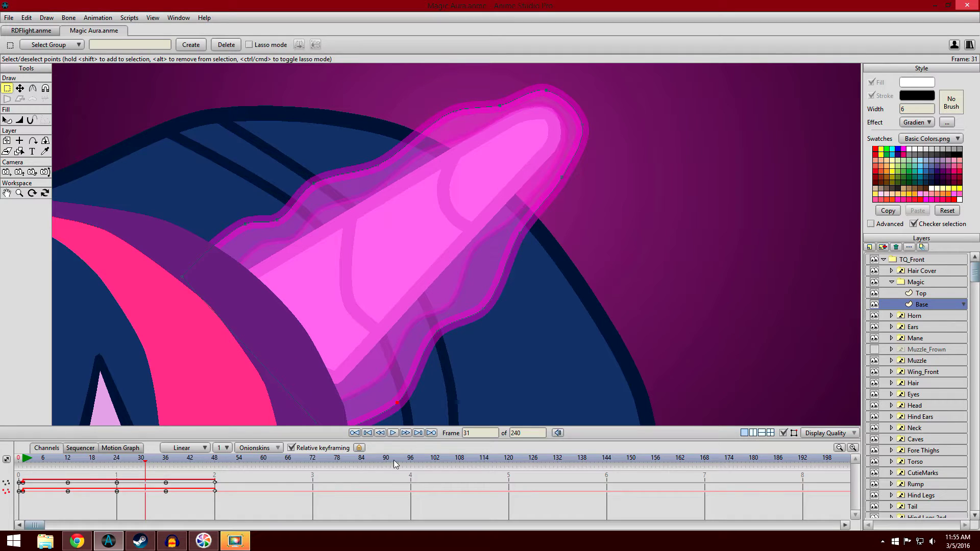
{"action": "left_click", "coordinate": [217, 461]}
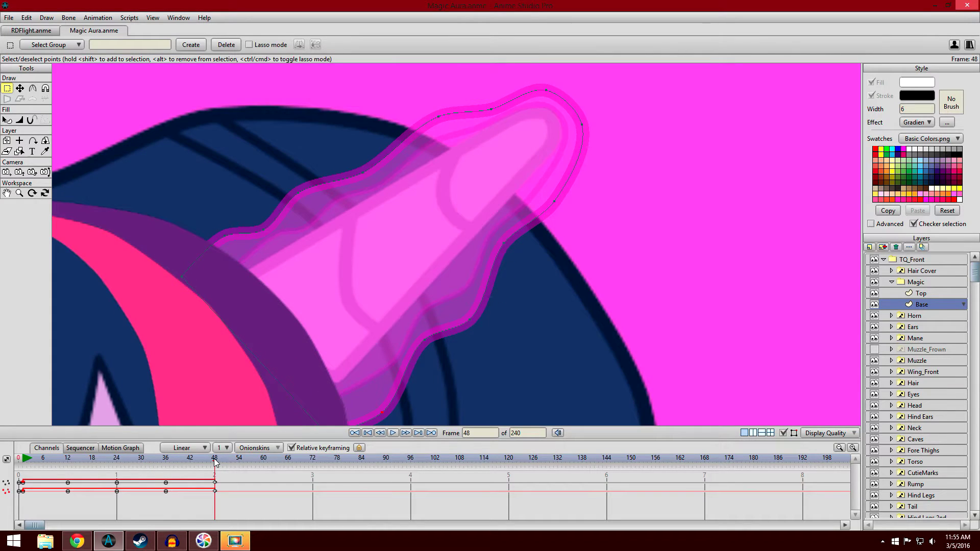
- Select the Magic group, play the combined aura animation from frame 1, stop it and return to frame 1
{"action": "left_click", "coordinate": [922, 282]}
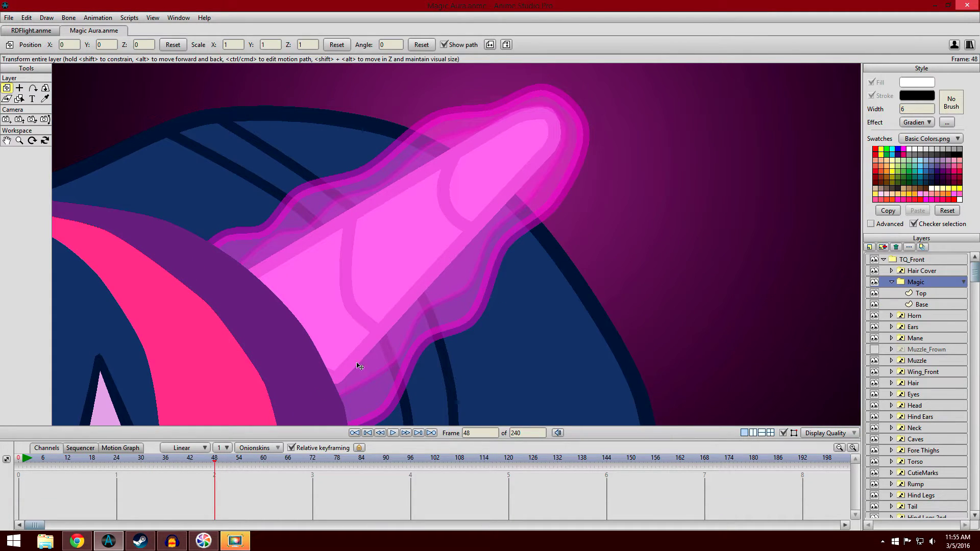
{"action": "left_click", "coordinate": [24, 461]}
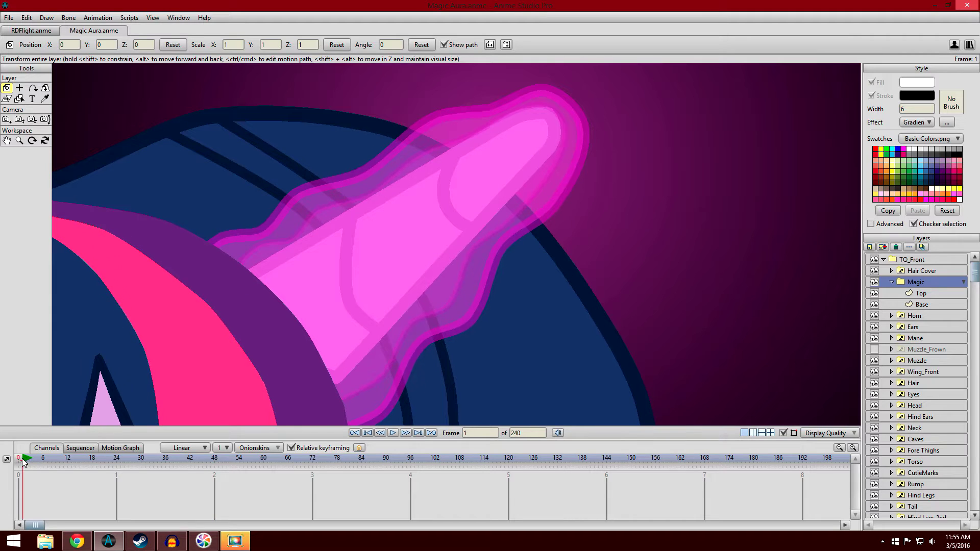
{"action": "left_click", "coordinate": [46, 98]}
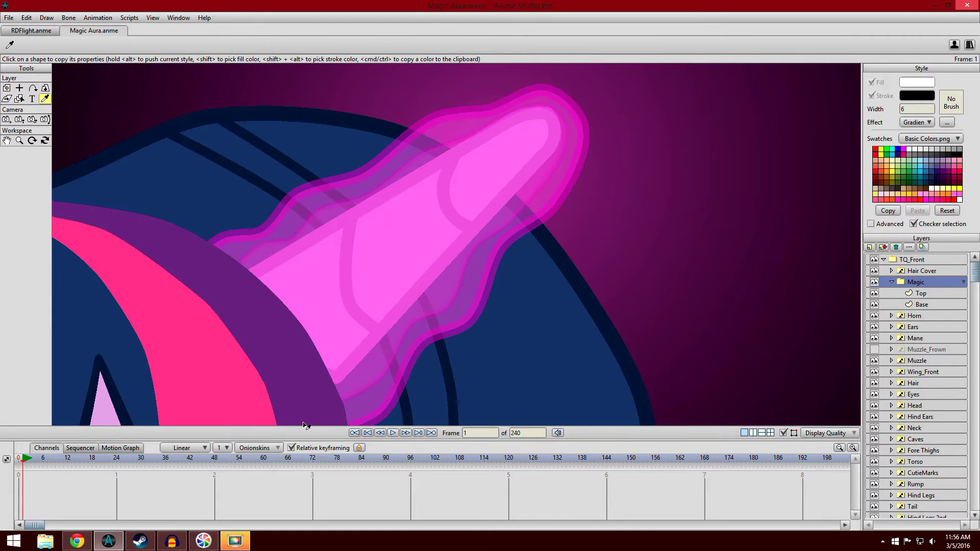
{"action": "left_click", "coordinate": [393, 433]}
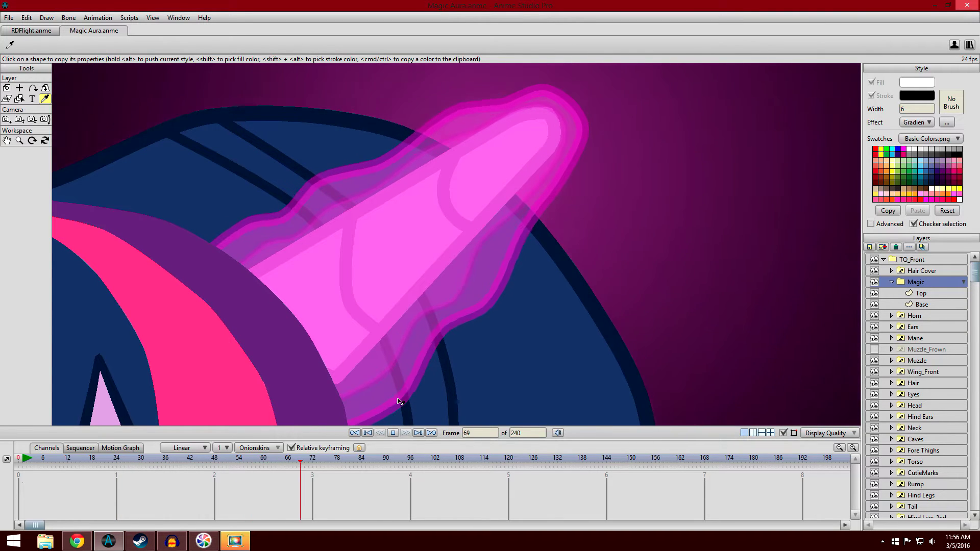
{"action": "left_click", "coordinate": [393, 433]}
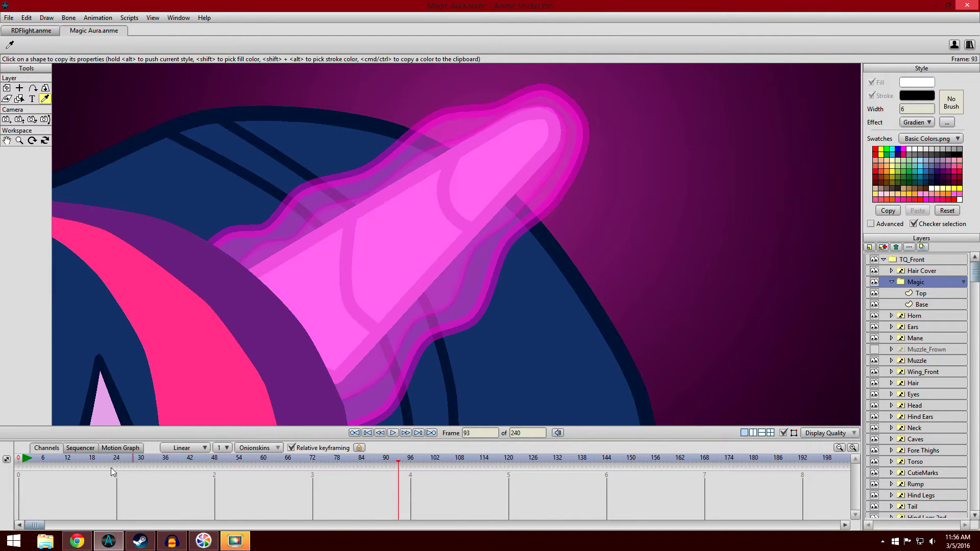
{"action": "left_click", "coordinate": [23, 461]}
- Collapse the Magic and TQ_Front groups and select the Glow layer around the horn
{"action": "scroll", "coordinate": [323, 282], "scroll_direction": "down", "scroll_amount": 5}
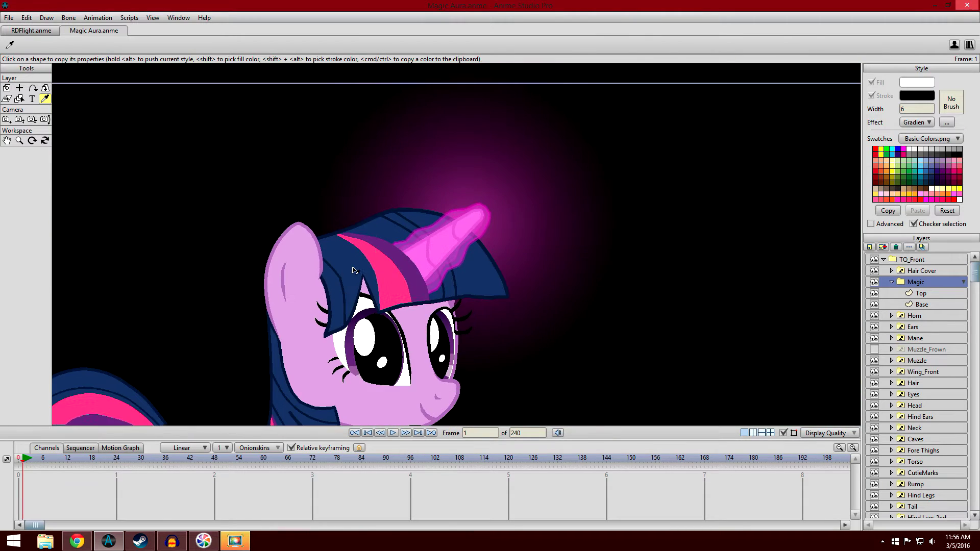
{"action": "left_click_drag", "start_coordinate": [378, 184], "coordinate": [351, 149]}
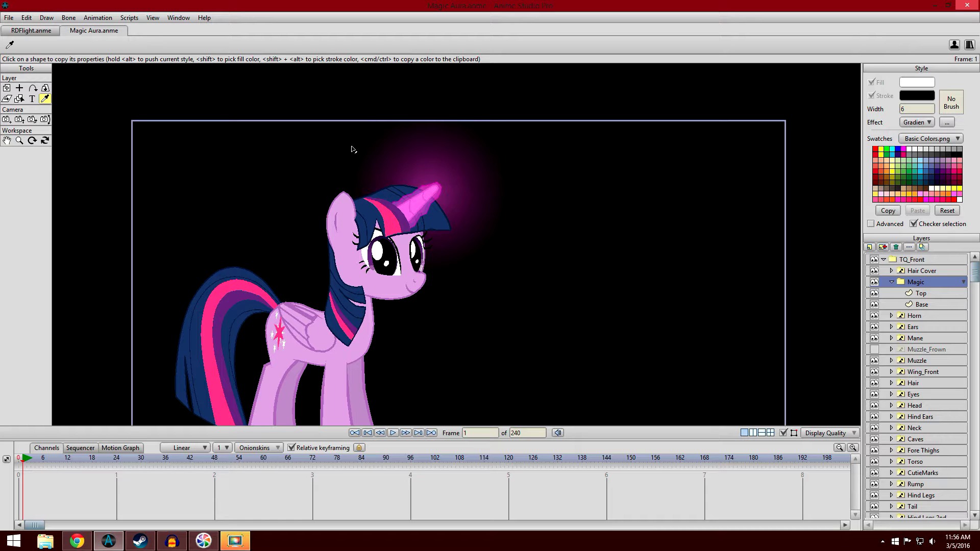
{"action": "scroll", "coordinate": [519, 179], "scroll_direction": "up", "scroll_amount": 3}
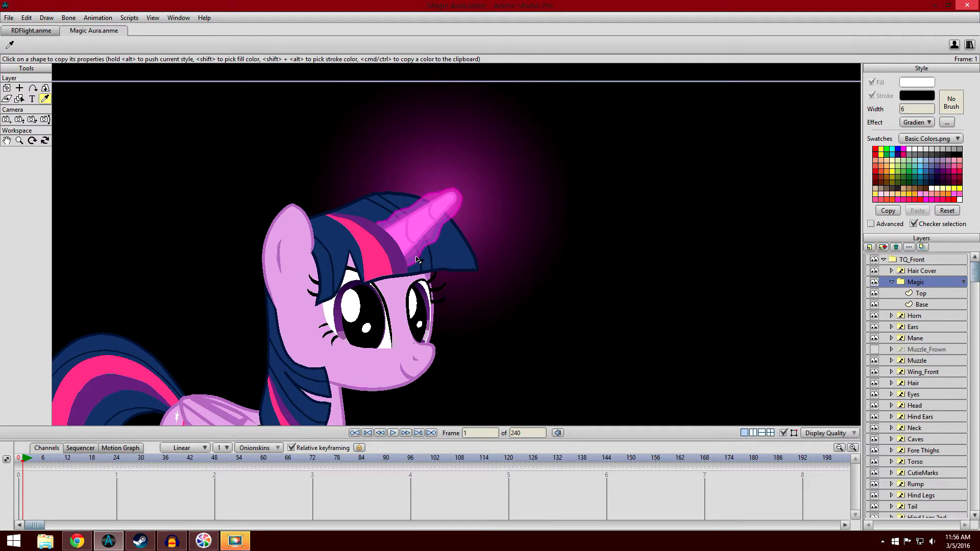
{"action": "scroll", "coordinate": [516, 227], "scroll_direction": "up", "scroll_amount": 3}
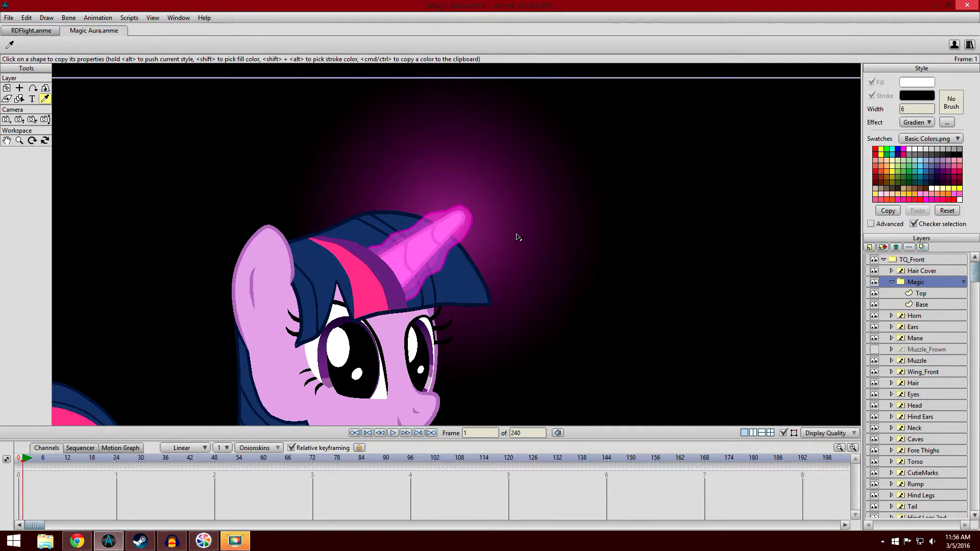
{"action": "left_click", "coordinate": [892, 282]}
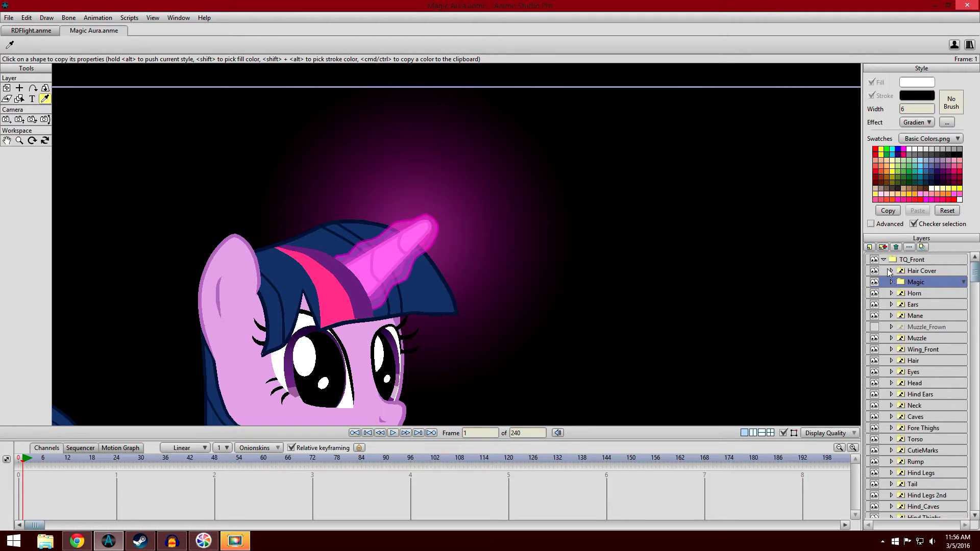
{"action": "left_click", "coordinate": [884, 260]}
{"action": "left_click", "coordinate": [902, 272]}
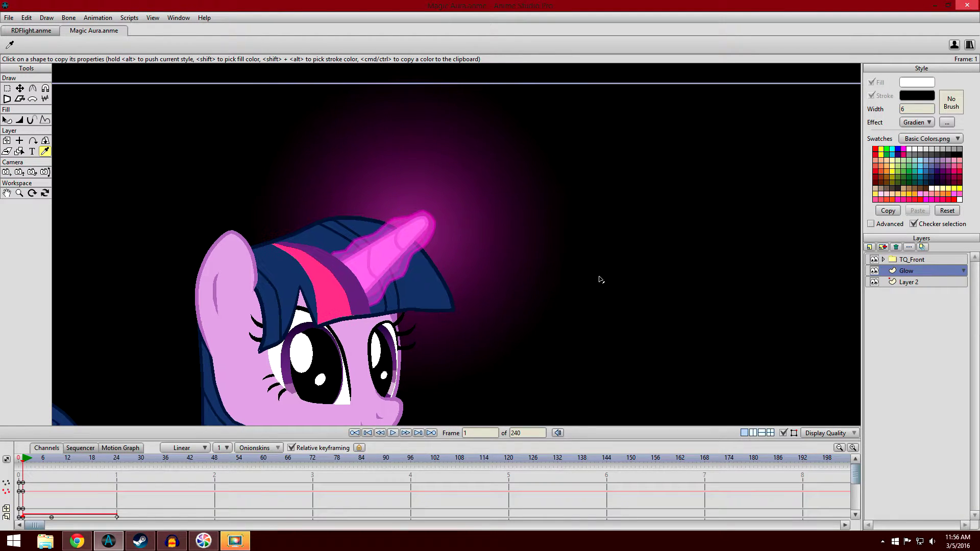
{"action": "scroll", "coordinate": [580, 261], "scroll_direction": "down", "scroll_amount": 1}
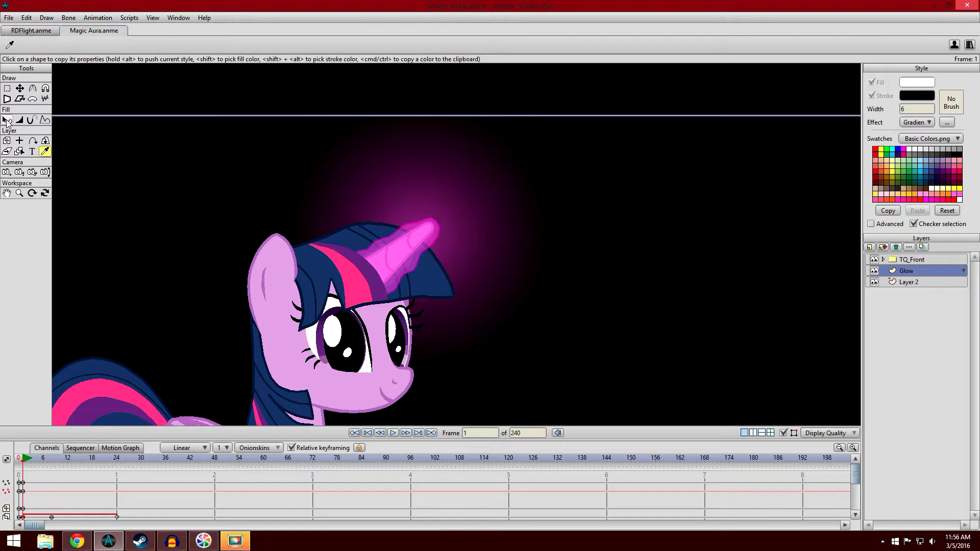
- Select the glow circle with Select Shape and inspect the inner colour stop of its radial gradient
{"action": "left_click", "coordinate": [7, 121]}
{"action": "left_click", "coordinate": [462, 219]}
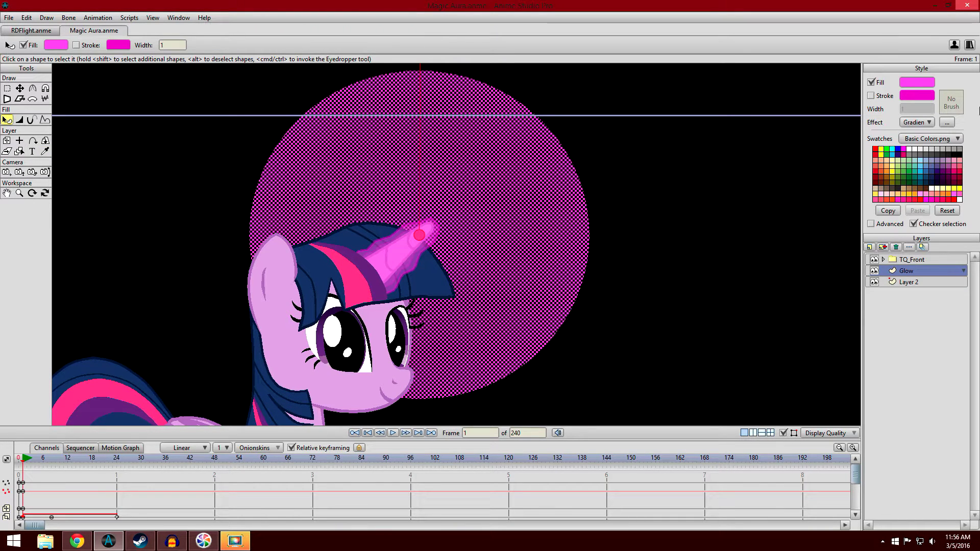
{"action": "left_click", "coordinate": [946, 123]}
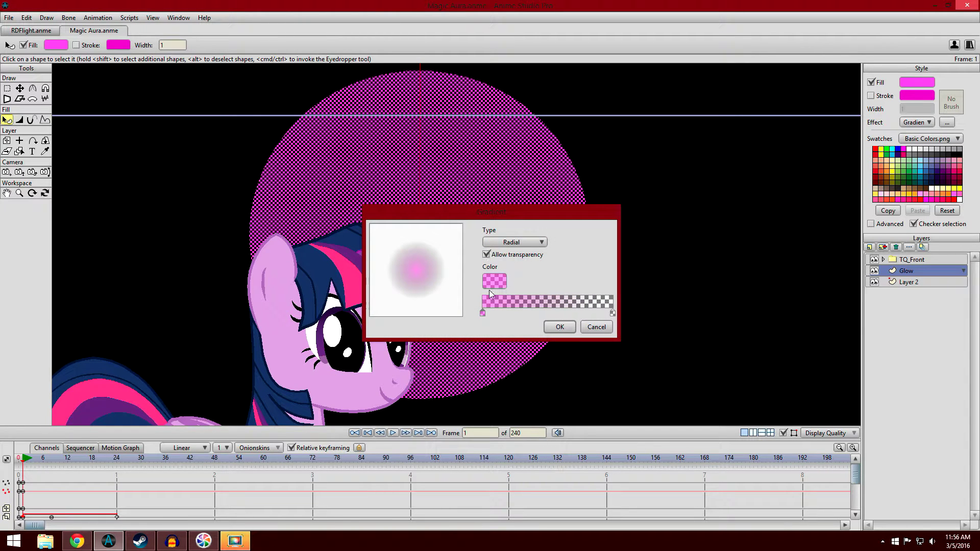
{"action": "double_click", "coordinate": [483, 312]}
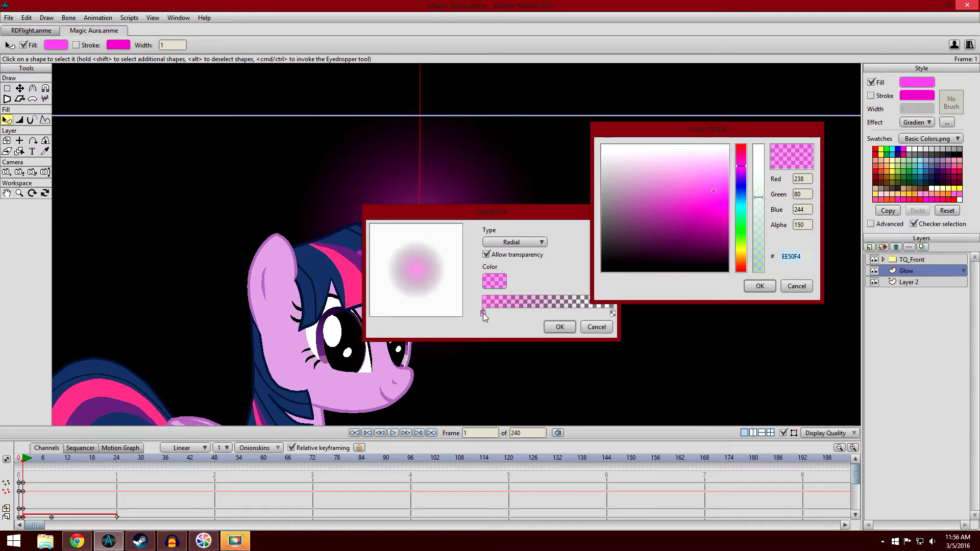
{"action": "left_click", "coordinate": [801, 290]}
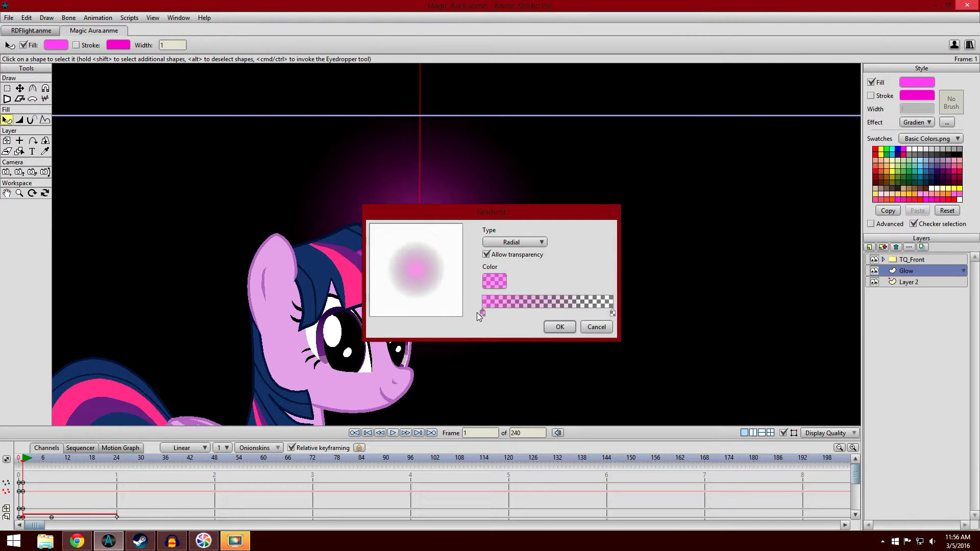
- Inspect the gradient's outer colour stop, close the gradient settings without changes and deselect the glow circle
{"action": "double_click", "coordinate": [613, 314]}
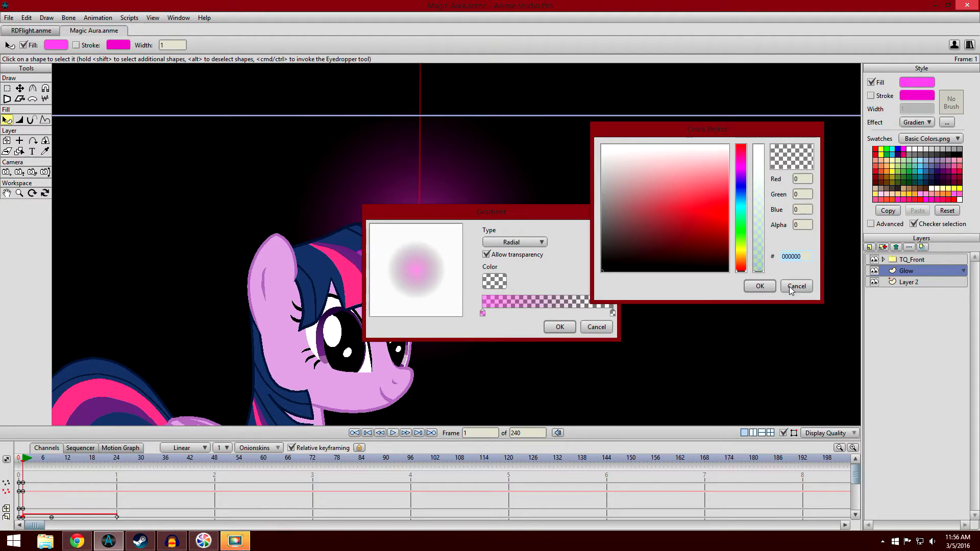
{"action": "left_click", "coordinate": [760, 288]}
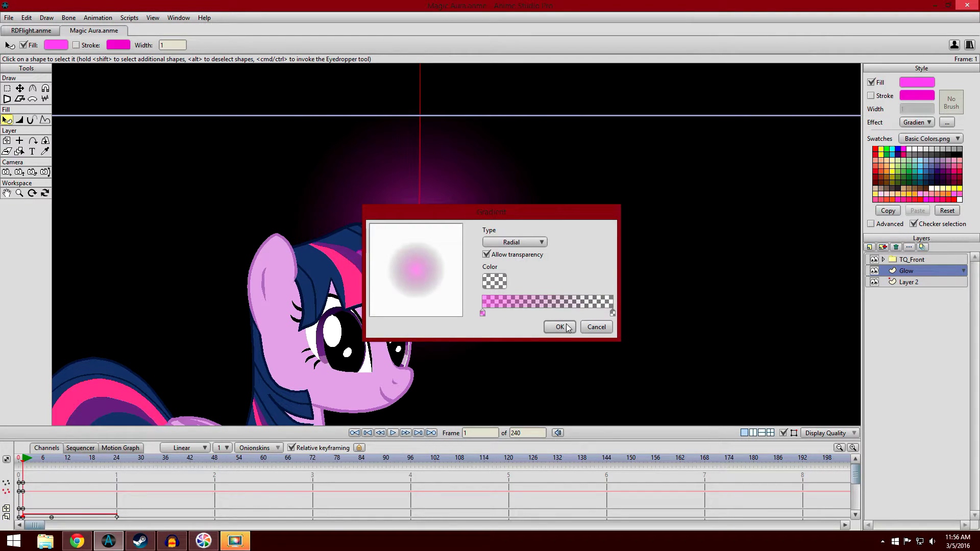
{"action": "left_click", "coordinate": [597, 327]}
{"action": "left_click", "coordinate": [694, 224]}
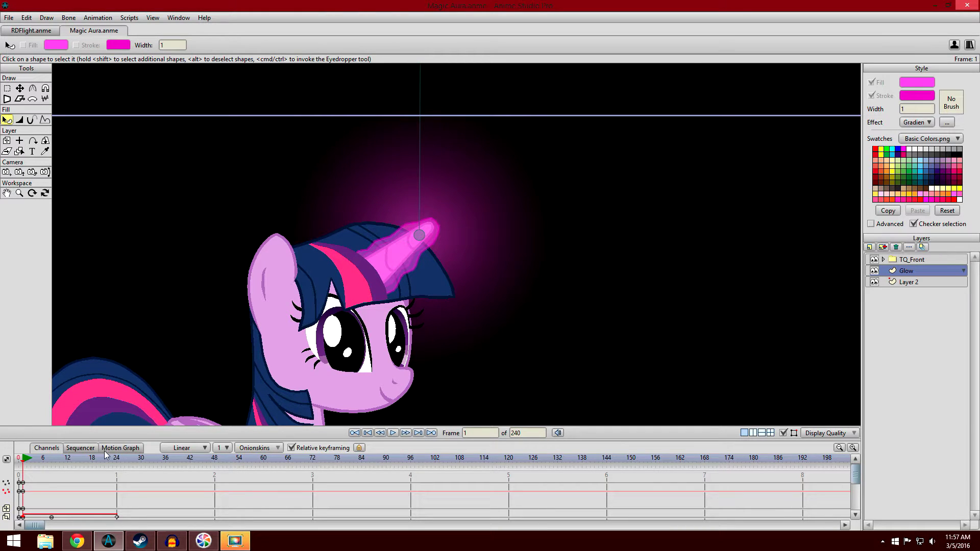
- Enlarge the timeline to show all Glow layer channels, check the layer's bounds with Transform Layer and reactivate Select Shape
{"action": "left_click_drag", "start_coordinate": [152, 439], "coordinate": [144, 392]}
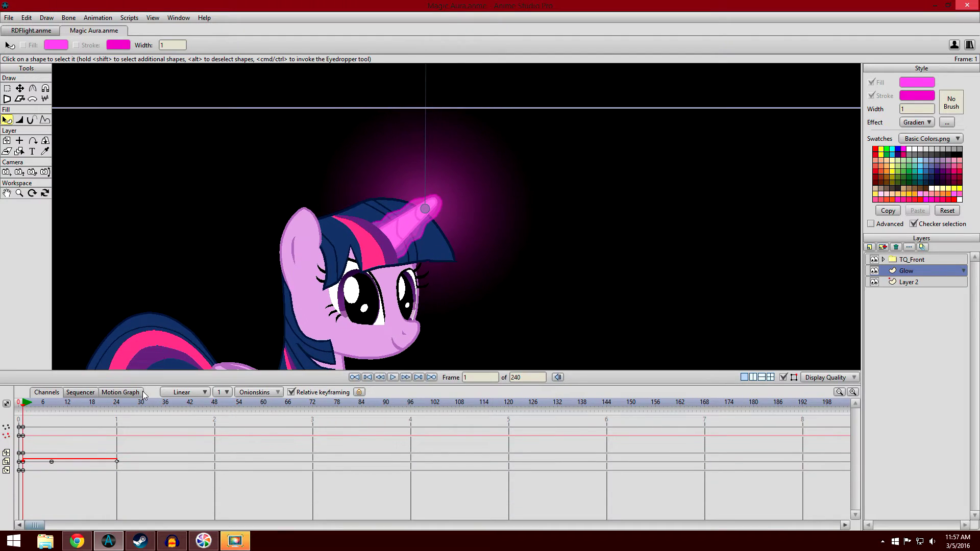
{"action": "left_click", "coordinate": [5, 141]}
{"action": "mouse_move", "coordinate": [23, 404]}
{"action": "left_mouse_down"}
{"action": "mouse_move", "coordinate": [116, 406]}
{"action": "mouse_move", "coordinate": [95, 406]}
{"action": "mouse_move", "coordinate": [563, 472]}
{"action": "mouse_move", "coordinate": [42, 439]}
{"action": "mouse_move", "coordinate": [19, 404]}
{"action": "left_mouse_up"}
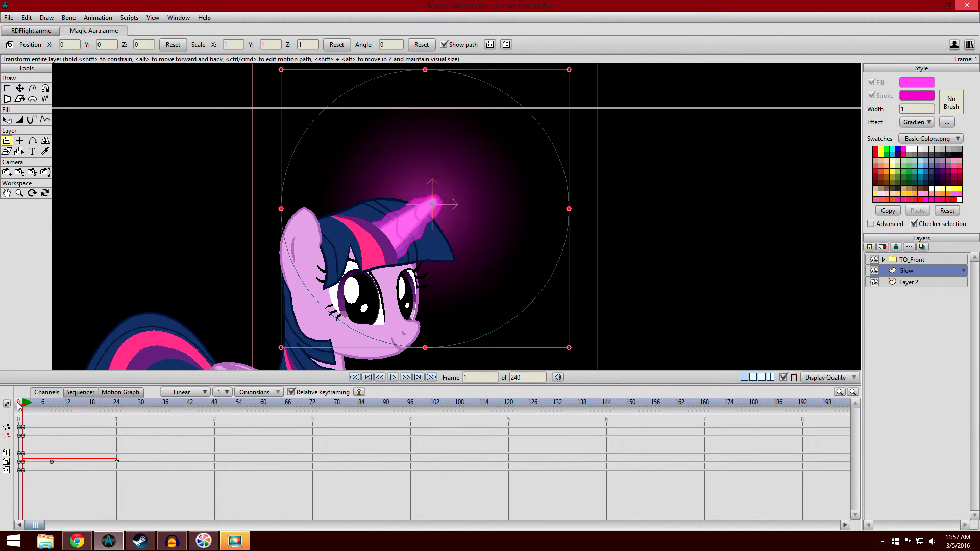
{"action": "left_click", "coordinate": [7, 119]}
- Examine the glow around the pony's horn from several distances and scrub to the Glow layer's keyframe at frame 8
{"action": "scroll", "coordinate": [383, 124], "scroll_direction": "down", "scroll_amount": 3}
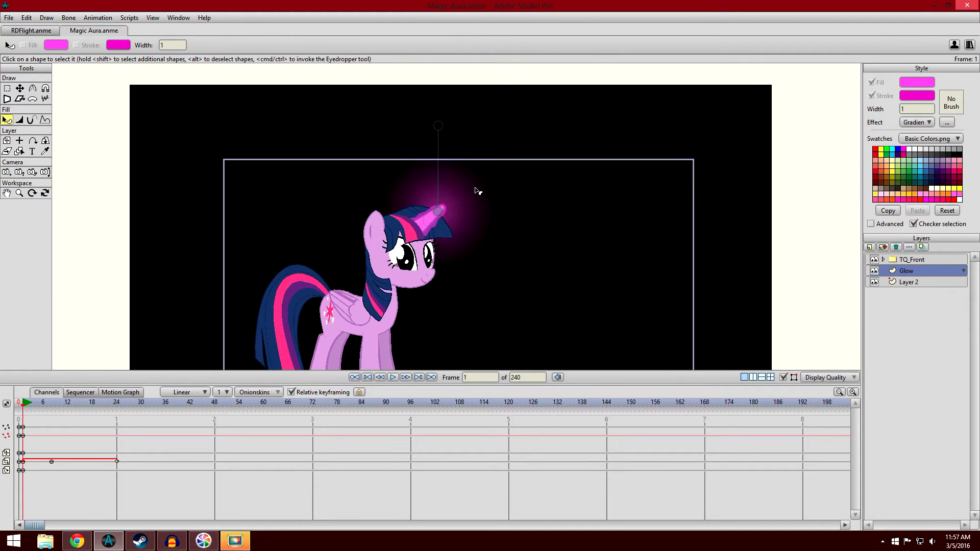
{"action": "left_click_drag", "start_coordinate": [474, 188], "coordinate": [461, 137]}
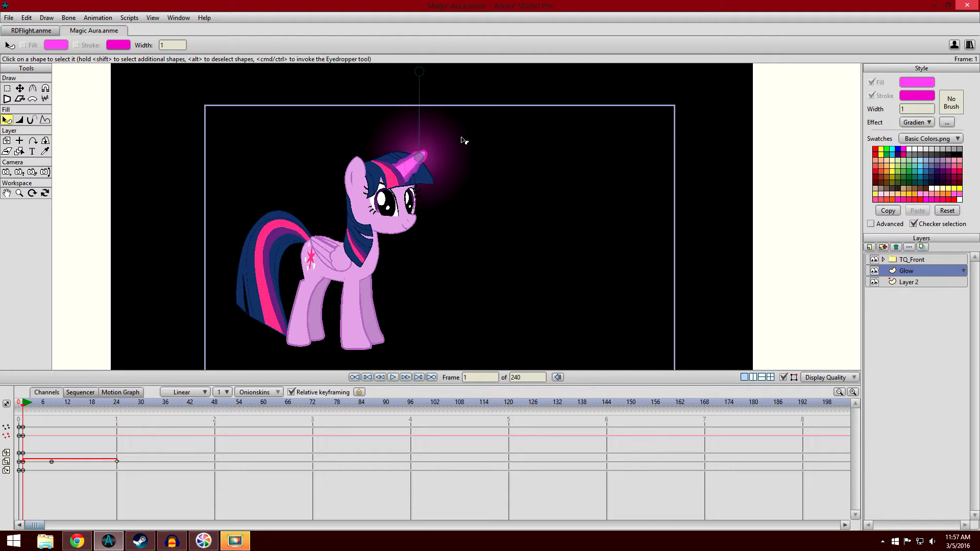
{"action": "scroll", "coordinate": [464, 139], "scroll_direction": "up", "scroll_amount": 5}
{"action": "scroll", "coordinate": [531, 202], "scroll_direction": "down", "scroll_amount": 3}
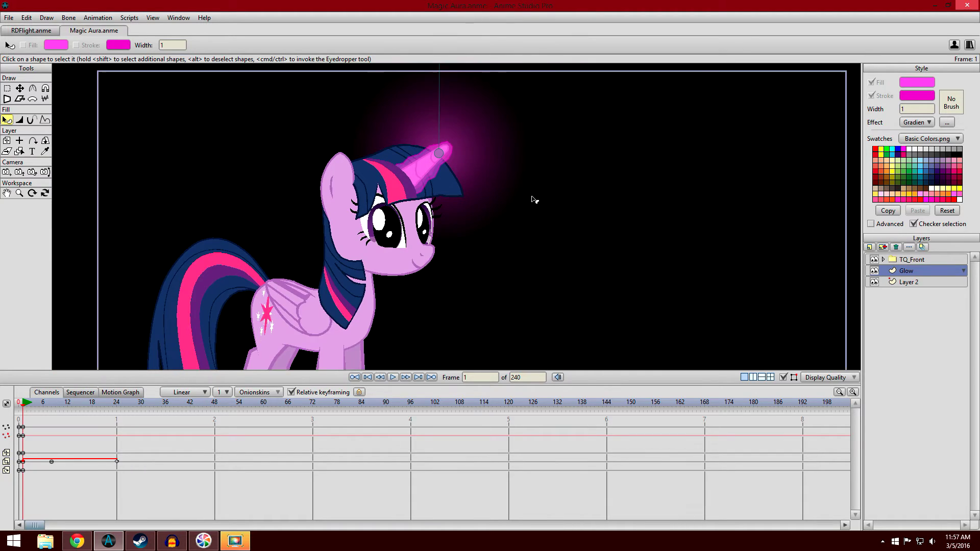
{"action": "scroll", "coordinate": [531, 199], "scroll_direction": "up", "scroll_amount": 1}
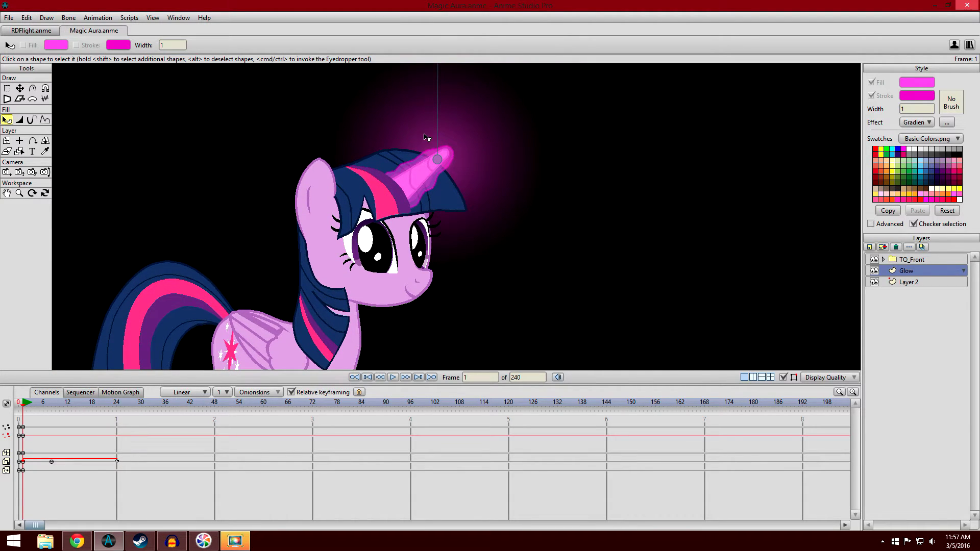
{"action": "scroll", "coordinate": [604, 241], "scroll_direction": "down", "scroll_amount": 2}
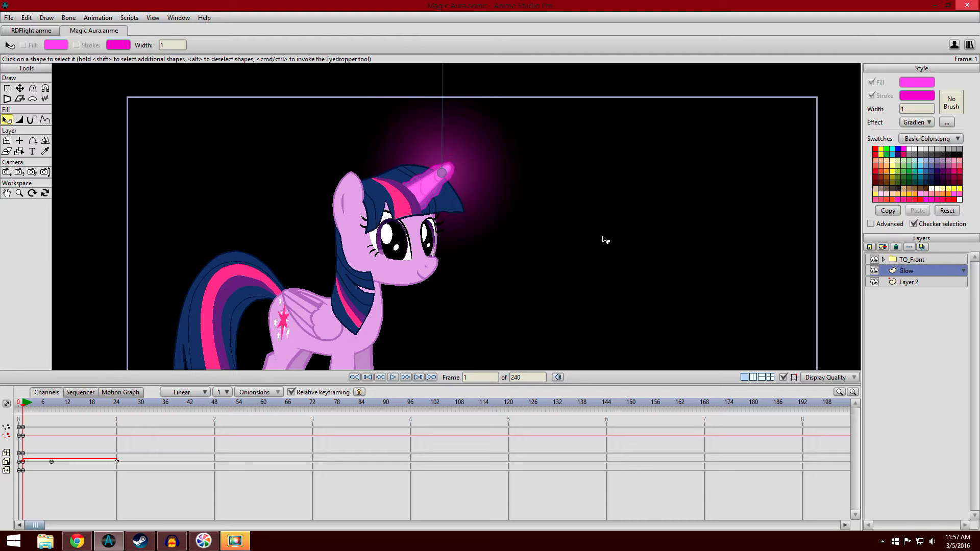
{"action": "scroll", "coordinate": [564, 271], "scroll_direction": "up", "scroll_amount": 3}
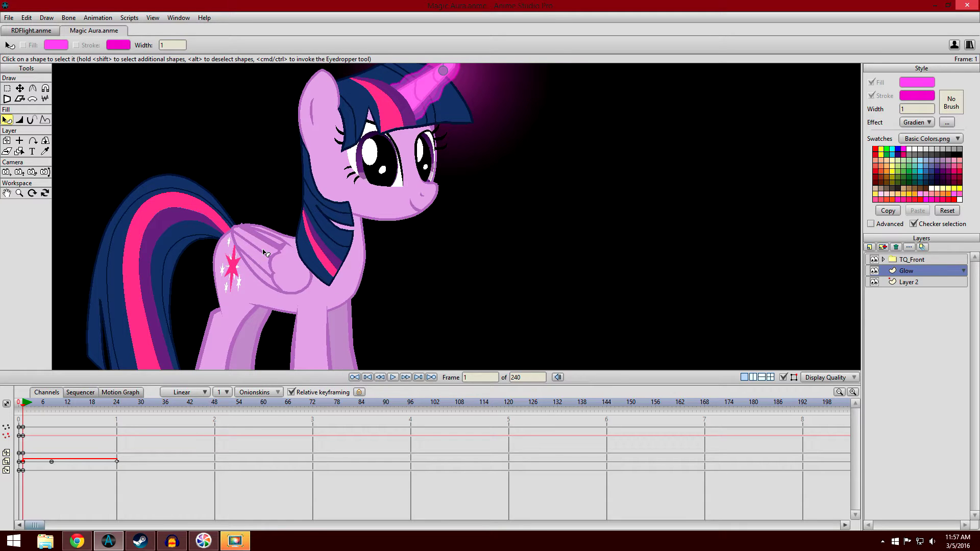
{"action": "scroll", "coordinate": [475, 126], "scroll_direction": "down", "scroll_amount": 2}
{"action": "left_click_drag", "start_coordinate": [25, 405], "coordinate": [54, 405]}
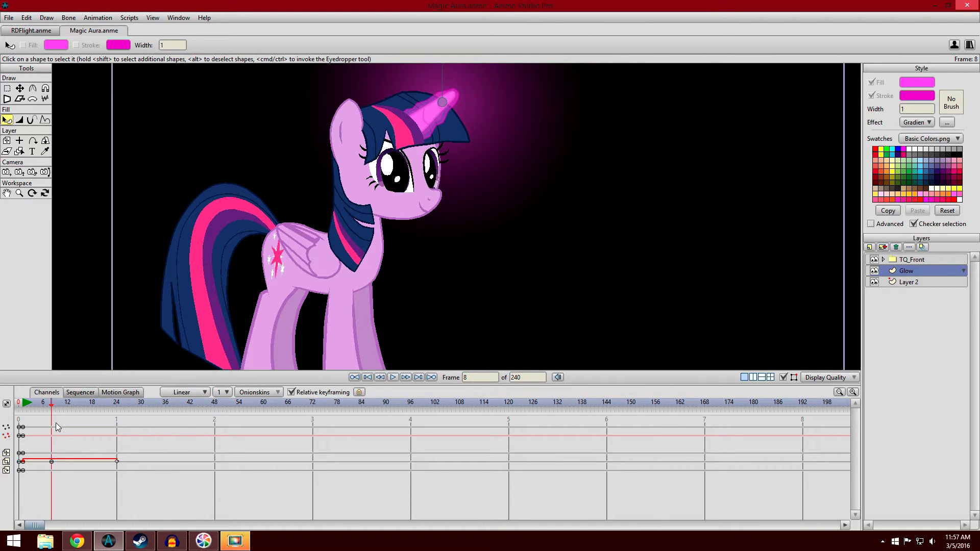
- Scrub the Glow layer's animation from frame 8 to its keyframe at frame 24 and return to frame 1
{"action": "left_click", "coordinate": [53, 407]}
{"action": "left_click_drag", "start_coordinate": [53, 407], "coordinate": [112, 406]}
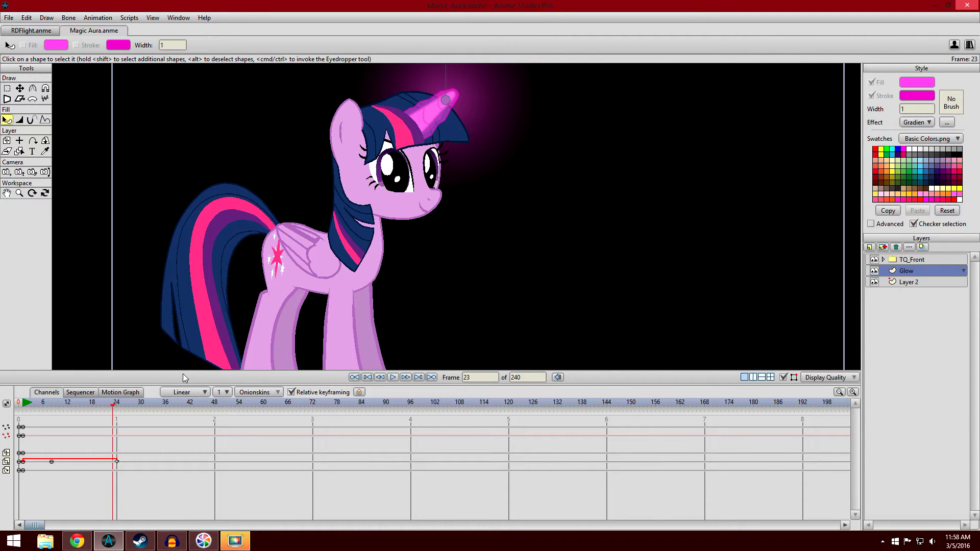
{"action": "left_click", "coordinate": [117, 405]}
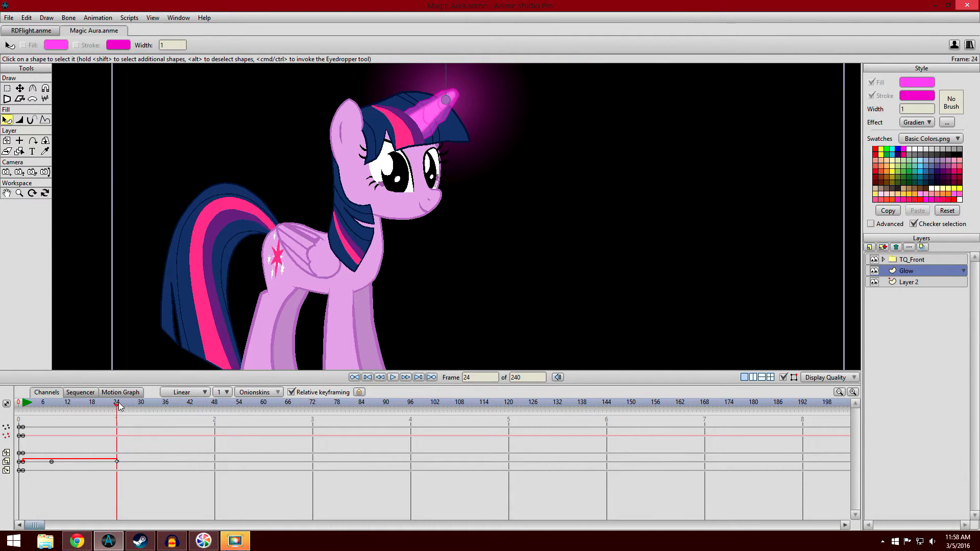
{"action": "left_click", "coordinate": [23, 405]}
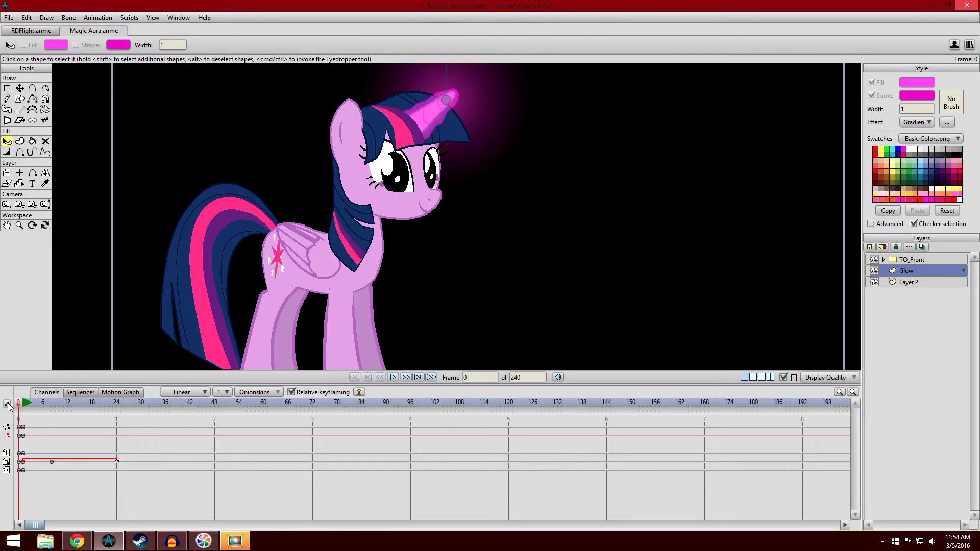
{"action": "left_click", "coordinate": [29, 407]}
{"action": "mouse_move", "coordinate": [29, 407]}
{"action": "left_mouse_down"}
{"action": "mouse_move", "coordinate": [115, 406]}
{"action": "mouse_move", "coordinate": [18, 393]}
{"action": "mouse_move", "coordinate": [144, 404]}
{"action": "mouse_move", "coordinate": [23, 394]}
{"action": "left_mouse_up"}
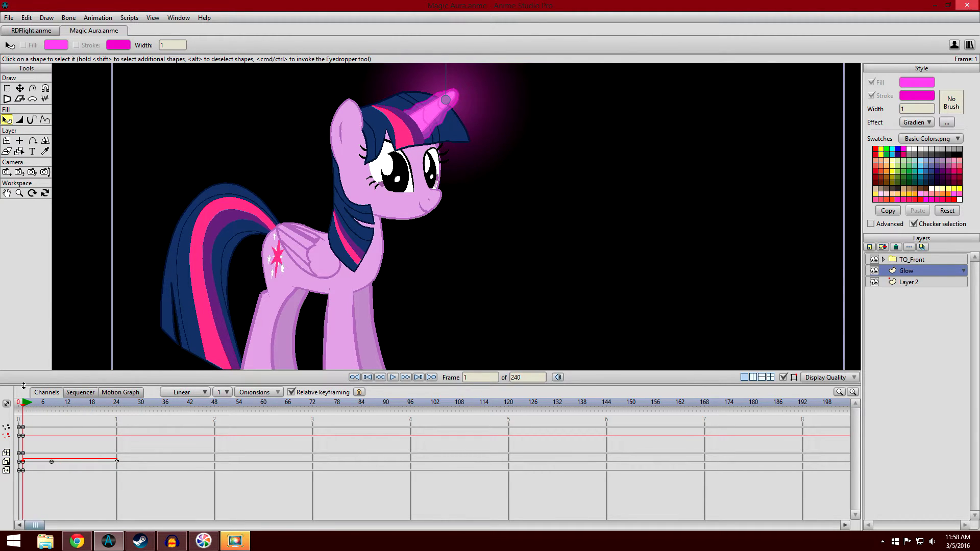
{"action": "scroll", "coordinate": [294, 249], "scroll_direction": "down", "scroll_amount": 2}
{"action": "scroll", "coordinate": [332, 230], "scroll_direction": "up", "scroll_amount": 2}
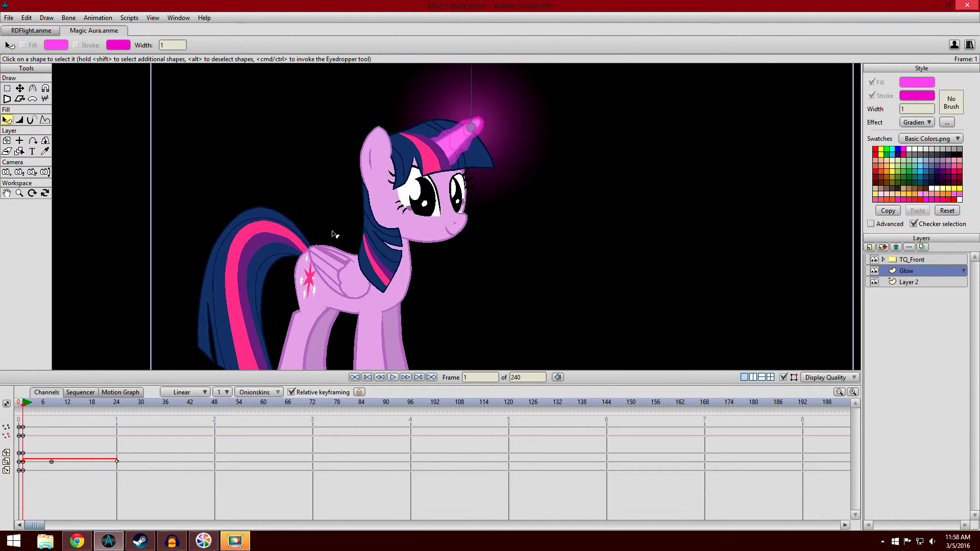
{"action": "scroll", "coordinate": [456, 273], "scroll_direction": "up", "scroll_amount": 2}
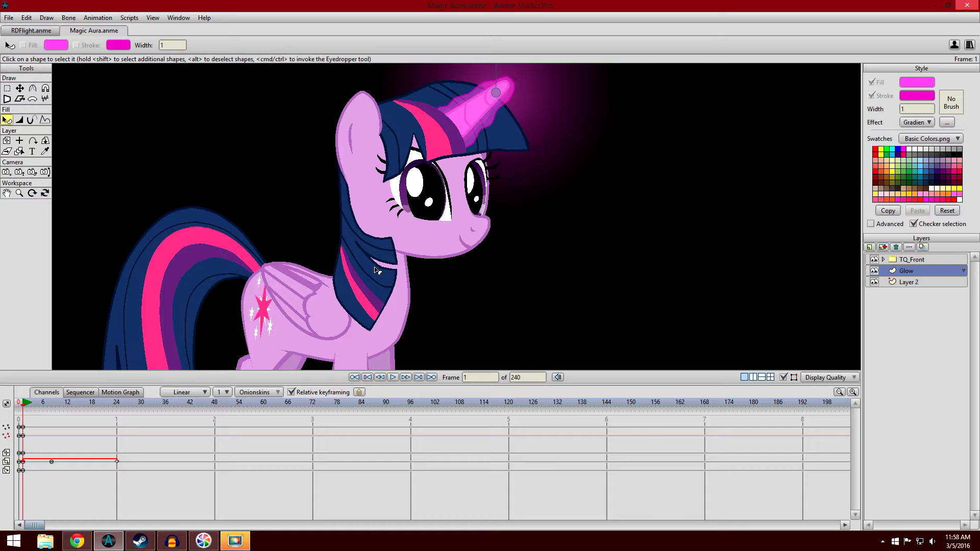
{"action": "scroll", "coordinate": [376, 270], "scroll_direction": "down", "scroll_amount": 2}
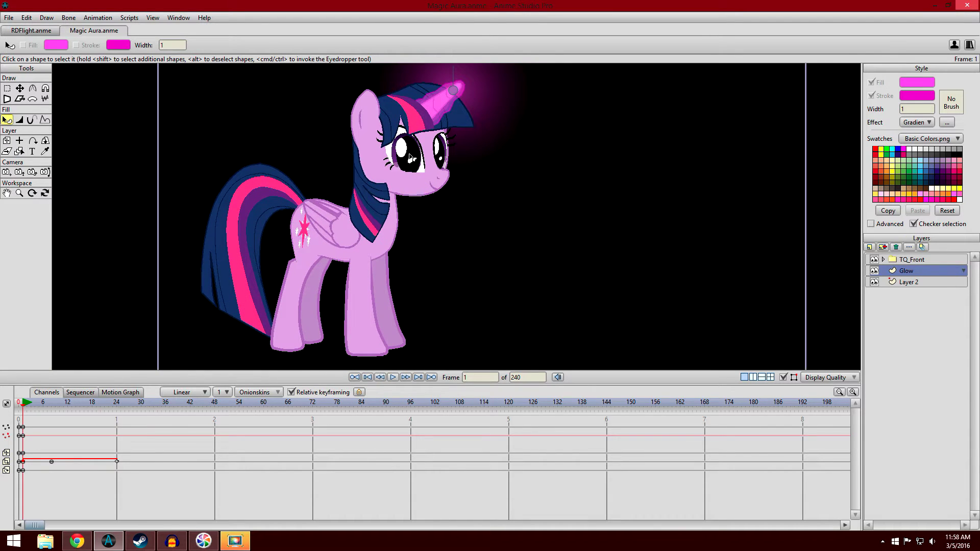
{"action": "scroll", "coordinate": [420, 207], "scroll_direction": "down", "scroll_amount": 3}
{"action": "scroll", "coordinate": [419, 215], "scroll_direction": "up", "scroll_amount": 2}
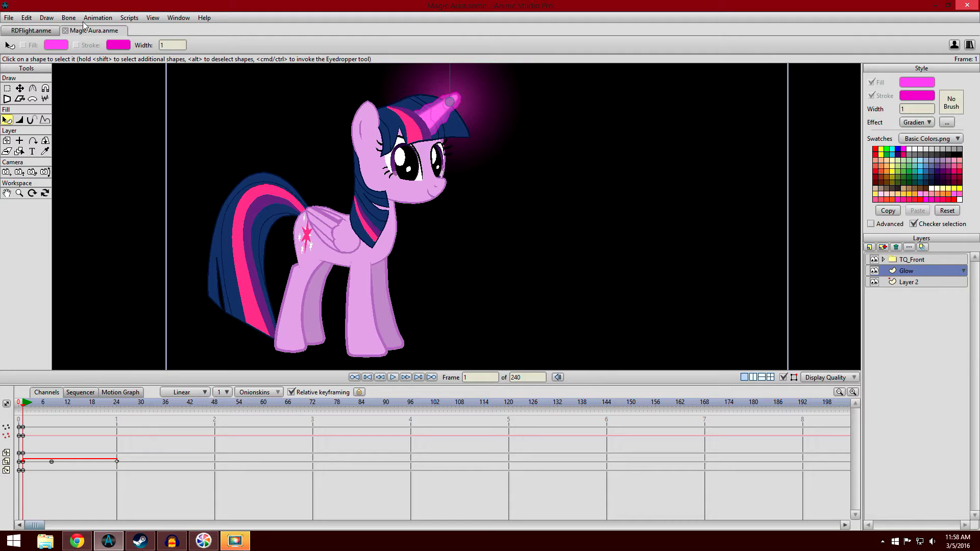
- Switch to the RDFlight.anme project, play the flying pony's animation and stop the playback
{"action": "left_click", "coordinate": [46, 31]}
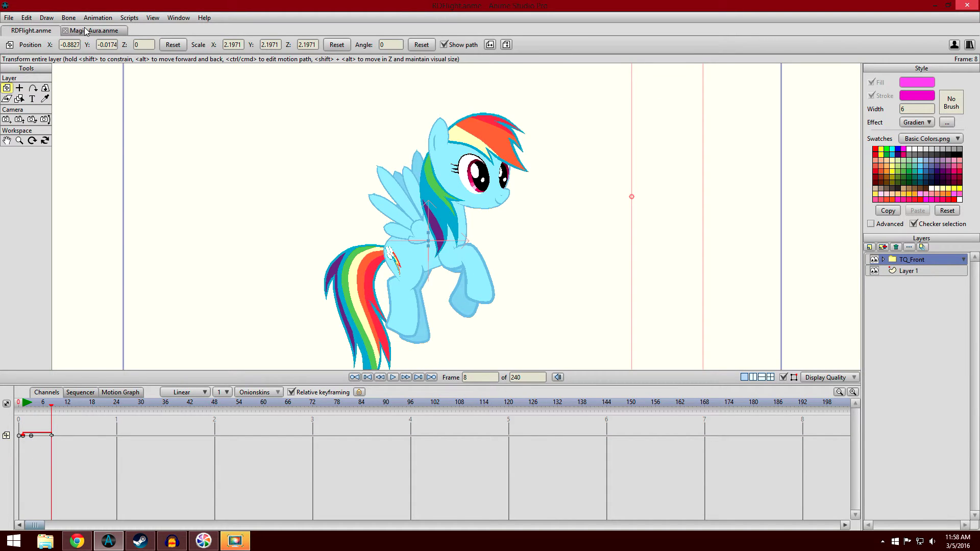
{"action": "left_click", "coordinate": [85, 29]}
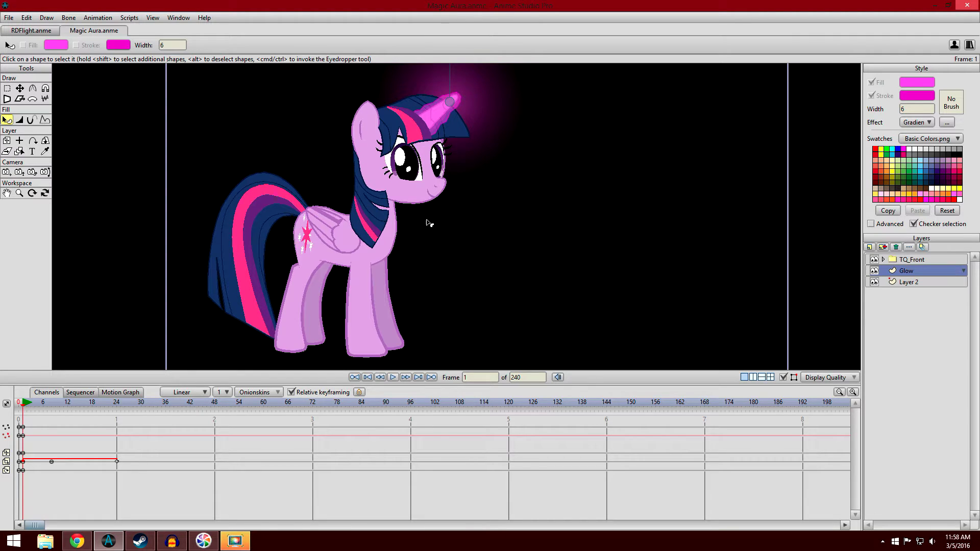
{"action": "left_click", "coordinate": [41, 31]}
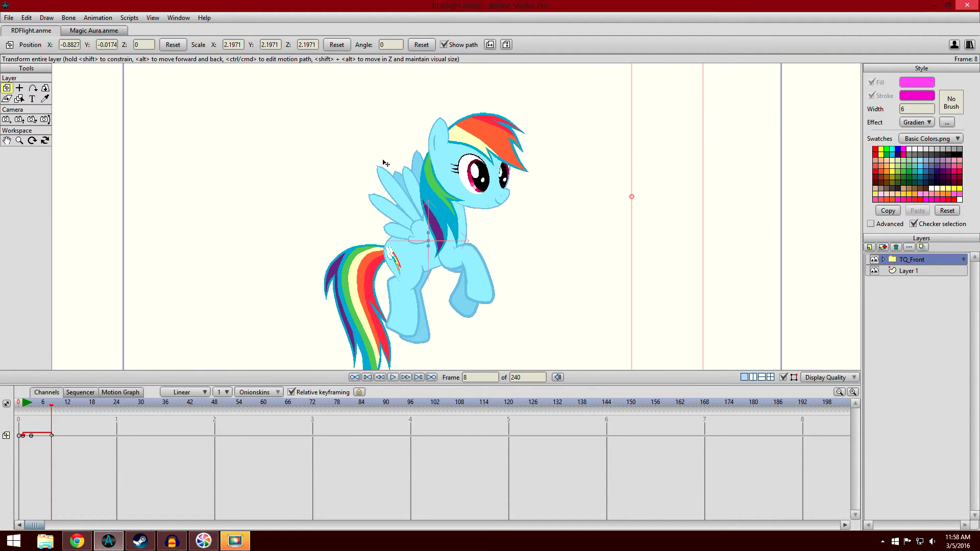
{"action": "left_click", "coordinate": [393, 378]}
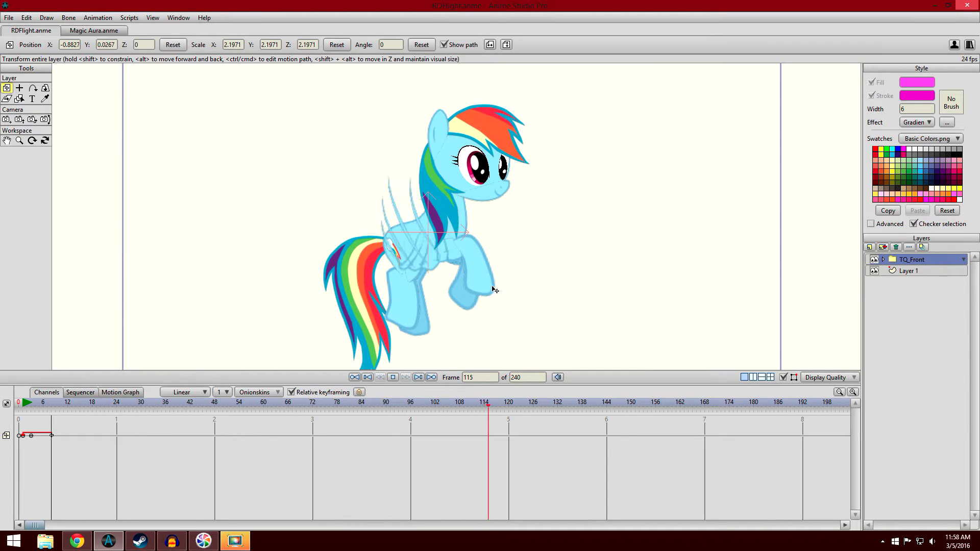
{"action": "left_click", "coordinate": [393, 377]}
- Scrub the flying pony's wing and body motion past its last keyframe to frame 14 and return to frame 1
{"action": "left_click_drag", "start_coordinate": [22, 407], "coordinate": [76, 407]}
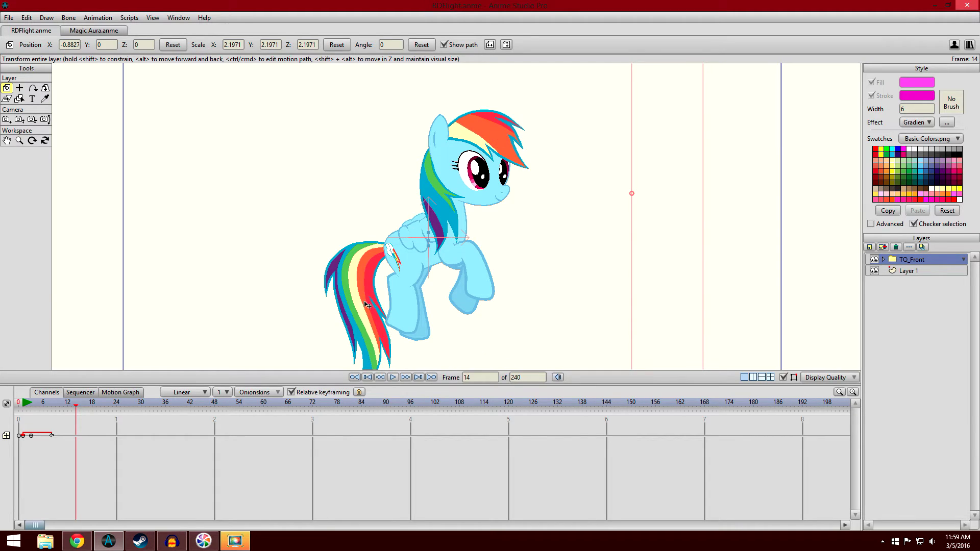
{"action": "scroll", "coordinate": [539, 157], "scroll_direction": "down", "scroll_amount": 2}
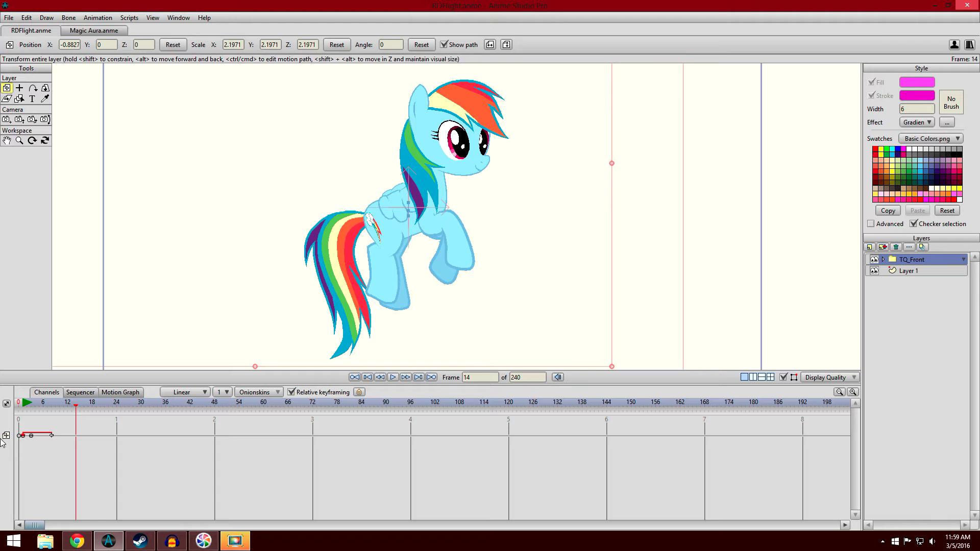
{"action": "left_click", "coordinate": [24, 406]}
{"action": "mouse_move", "coordinate": [25, 409]}
{"action": "left_mouse_down"}
{"action": "mouse_move", "coordinate": [234, 406]}
{"action": "mouse_move", "coordinate": [25, 389]}
{"action": "left_mouse_up"}
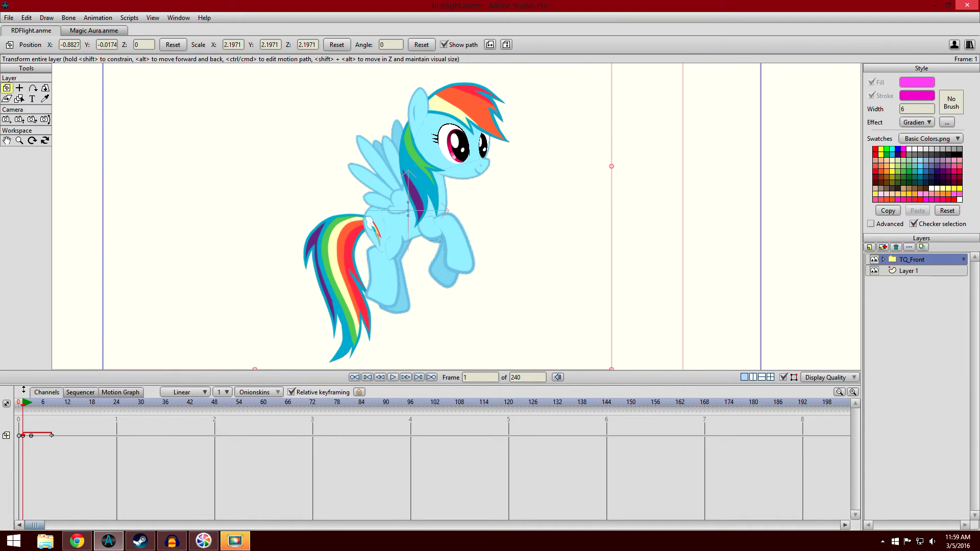
- Examine the whole flying pony, scrub its cycling flight motion to frame 57 and return to frame 1
{"action": "scroll", "coordinate": [233, 259], "scroll_direction": "down", "scroll_amount": 1}
{"action": "left_click_drag", "start_coordinate": [284, 217], "coordinate": [283, 229]}
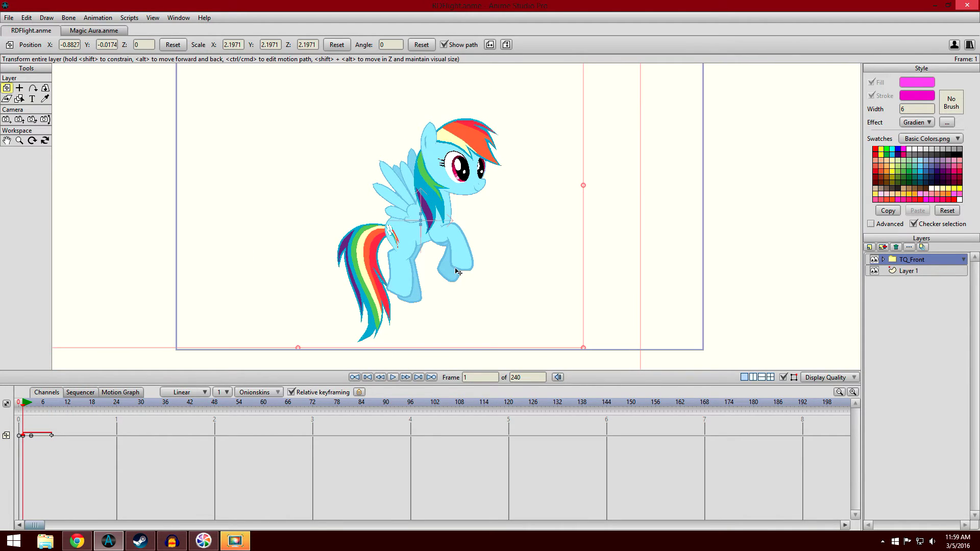
{"action": "left_click_drag", "start_coordinate": [371, 235], "coordinate": [369, 244]}
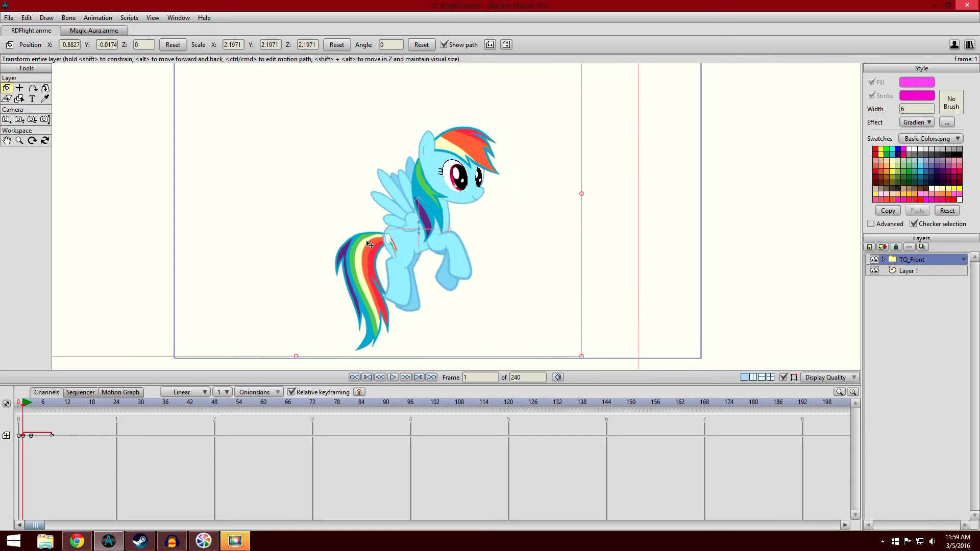
{"action": "scroll", "coordinate": [370, 243], "scroll_direction": "up", "scroll_amount": 1}
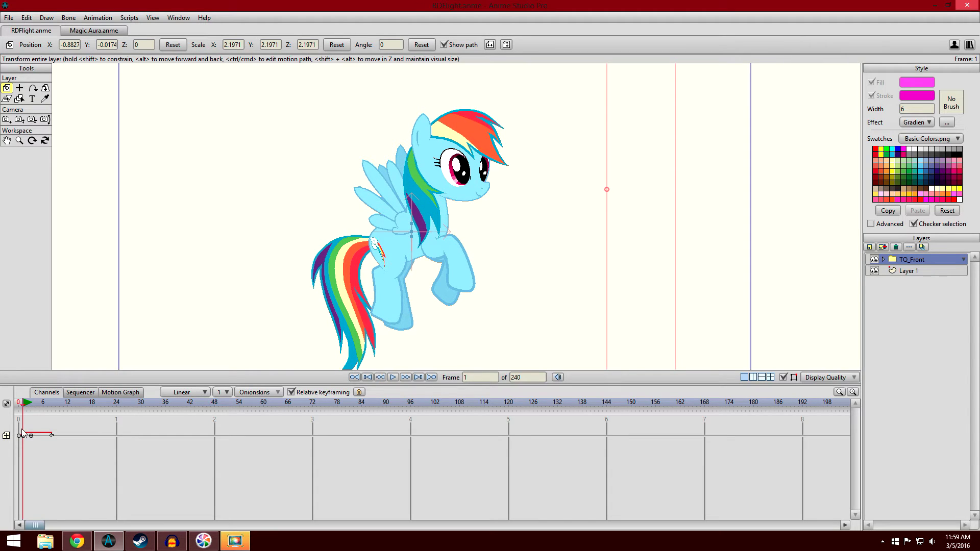
{"action": "left_click", "coordinate": [25, 406]}
{"action": "left_click_drag", "start_coordinate": [25, 406], "coordinate": [254, 403]}
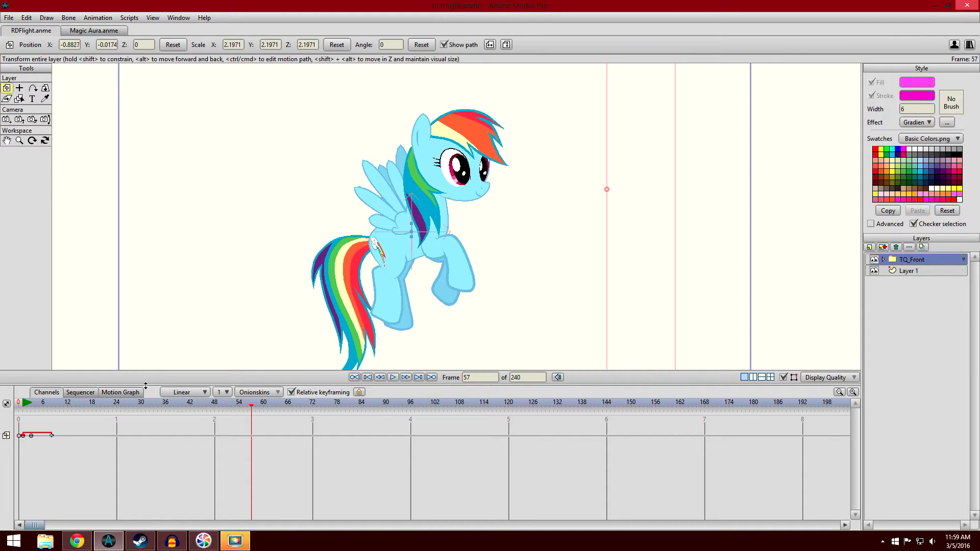
{"action": "left_click", "coordinate": [23, 404]}
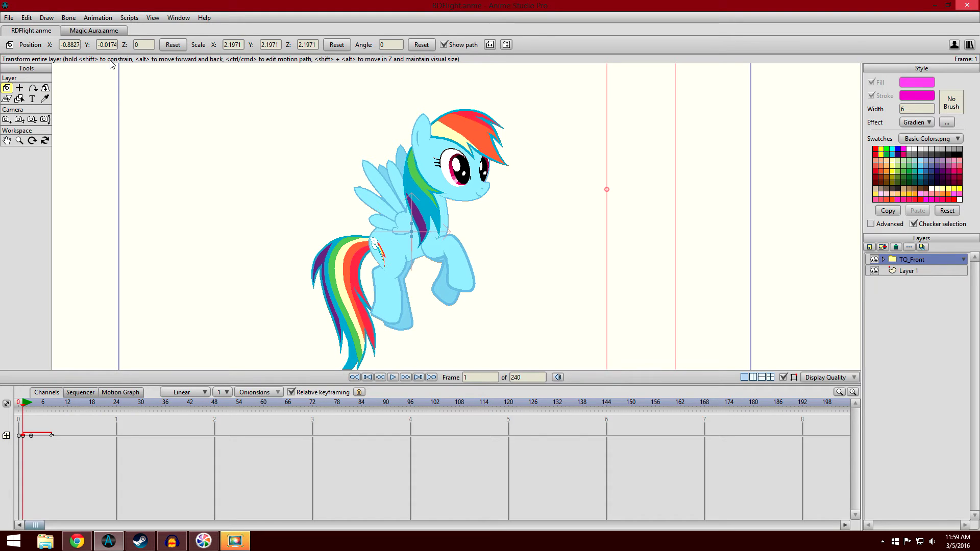
- Switch to the Magic Aura.anme project and shrink the timeline to enlarge the canvas around the unicorn
{"action": "left_click", "coordinate": [102, 32]}
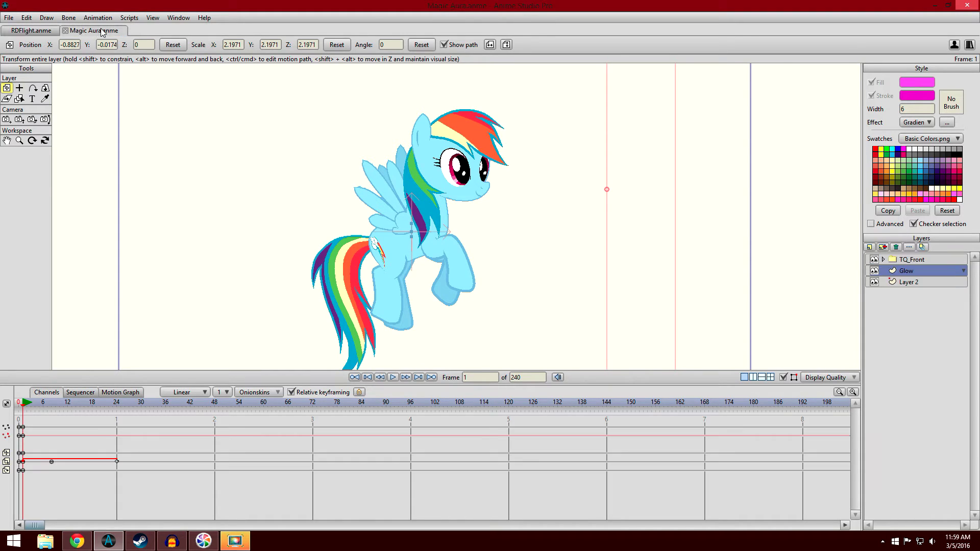
{"action": "scroll", "coordinate": [413, 226], "scroll_direction": "down", "scroll_amount": 2}
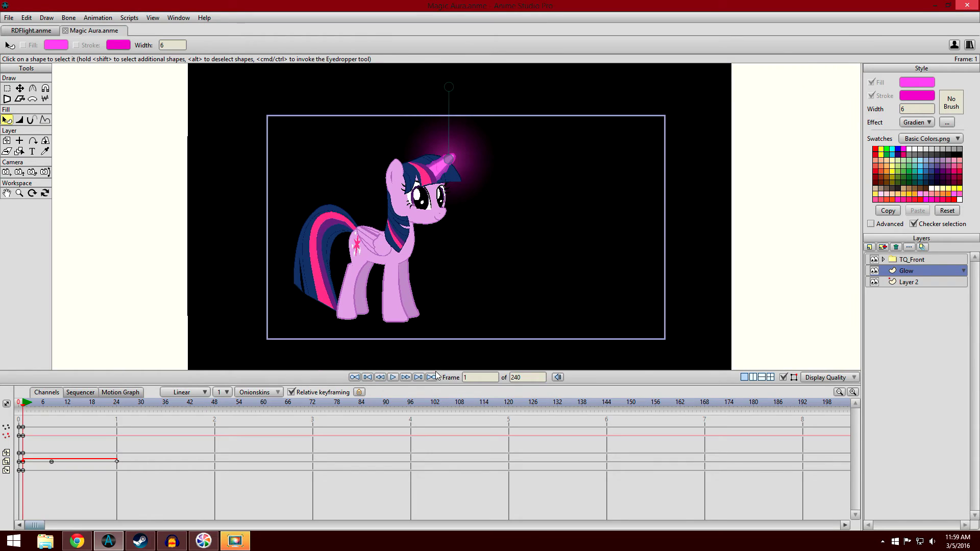
{"action": "left_click_drag", "start_coordinate": [443, 384], "coordinate": [453, 522]}
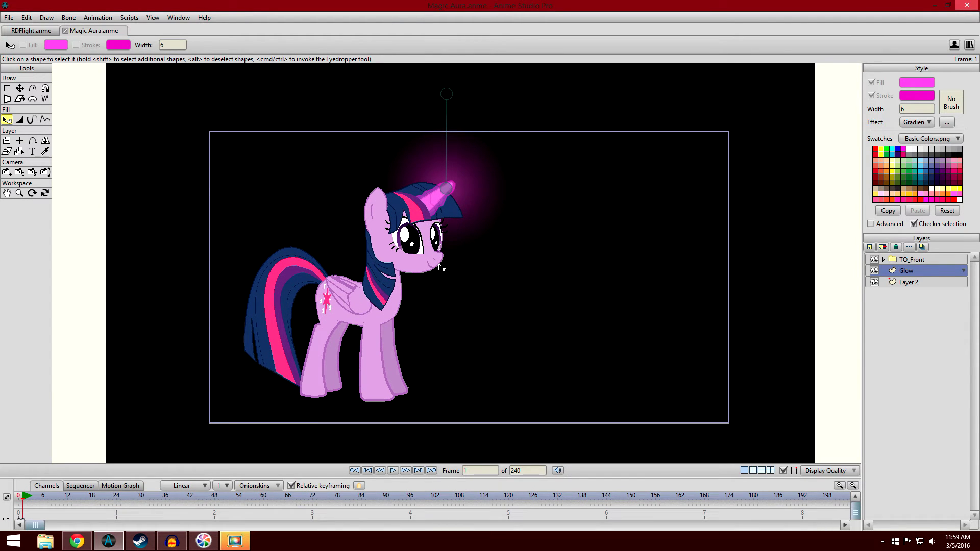